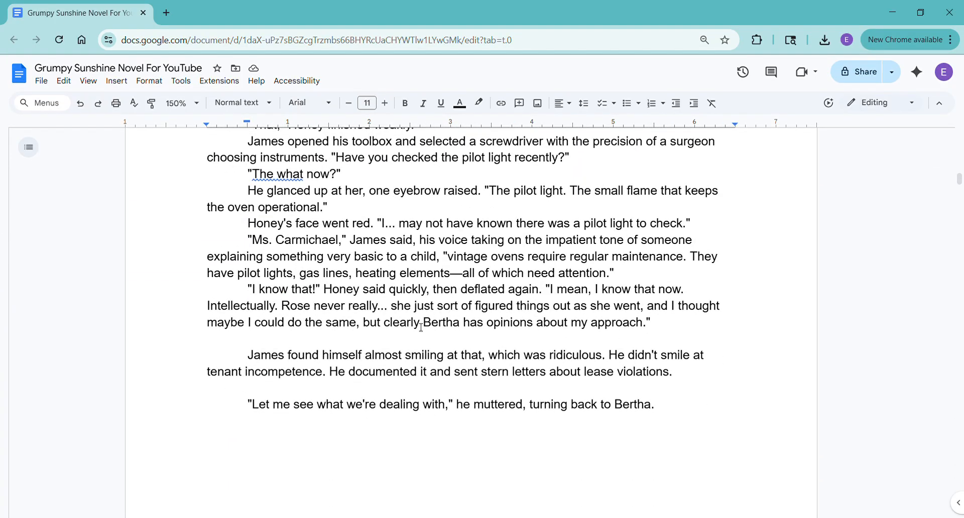
Step: Delete the blank line above the paragraph starting "James found himself almost smiling at that"
{"action": "left_click", "coordinate": [323, 355]}
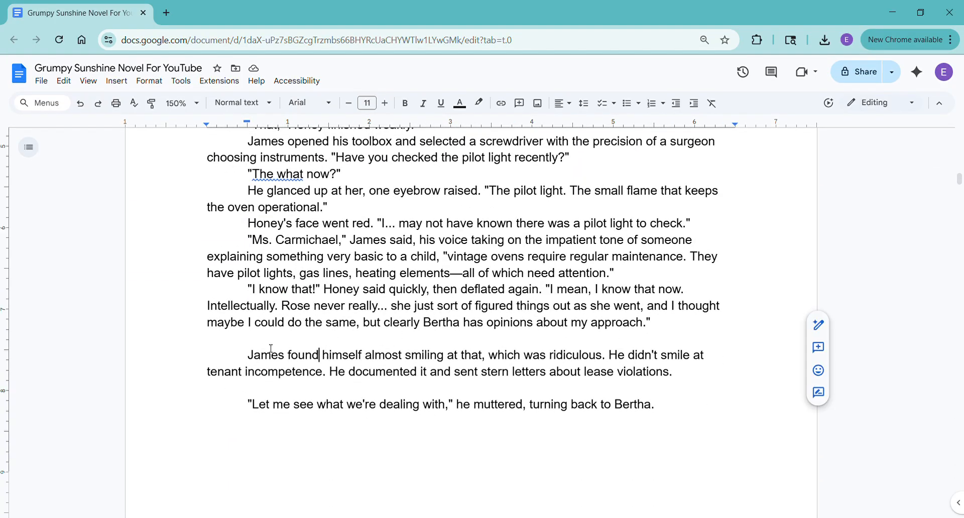
{"action": "left_click", "coordinate": [317, 342]}
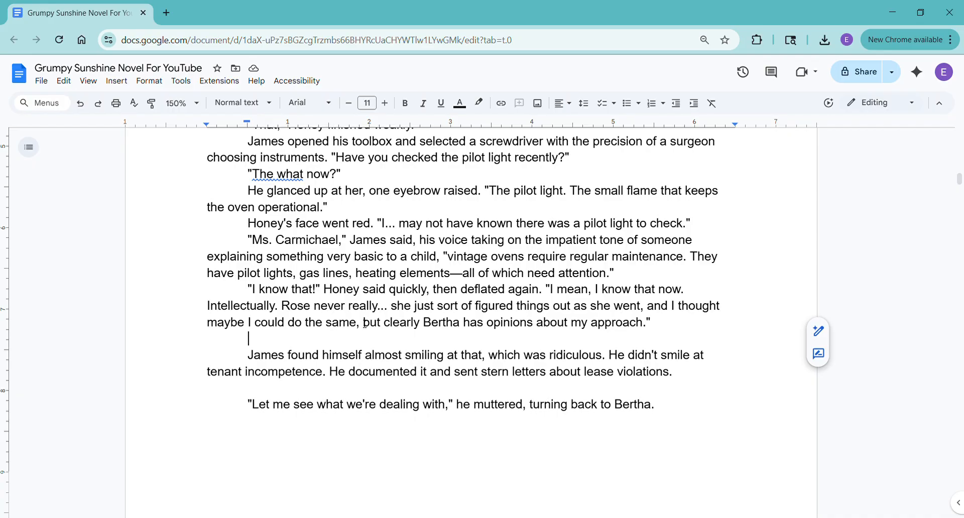
{"action": "scroll", "coordinate": [365, 324], "scroll_direction": "down", "scroll_amount": 3}
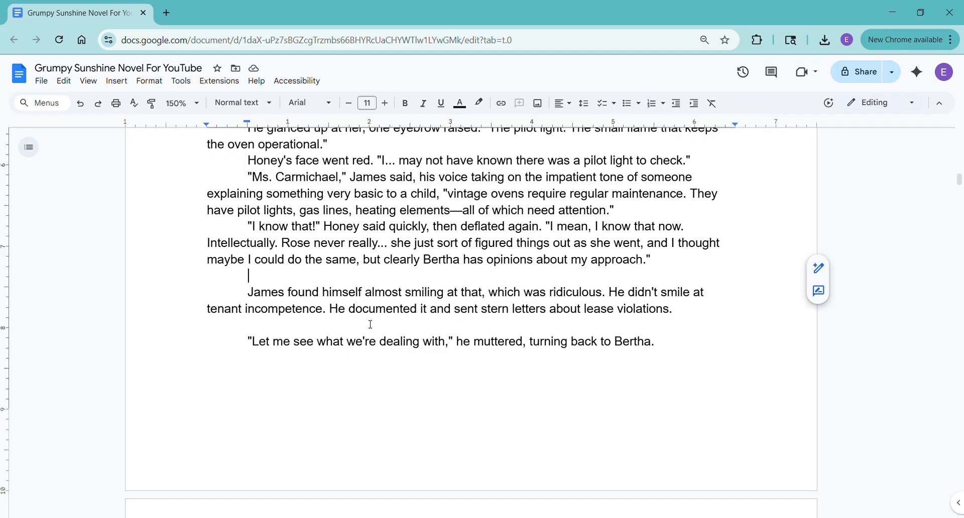
{"action": "key", "text": "Delete"}
Step: Delete the blank lines above the paragraphs starting "Let me see what we're dealing with" and "He popped open an access panel"
{"action": "key", "text": "Down"}
{"action": "key", "text": "Down"}
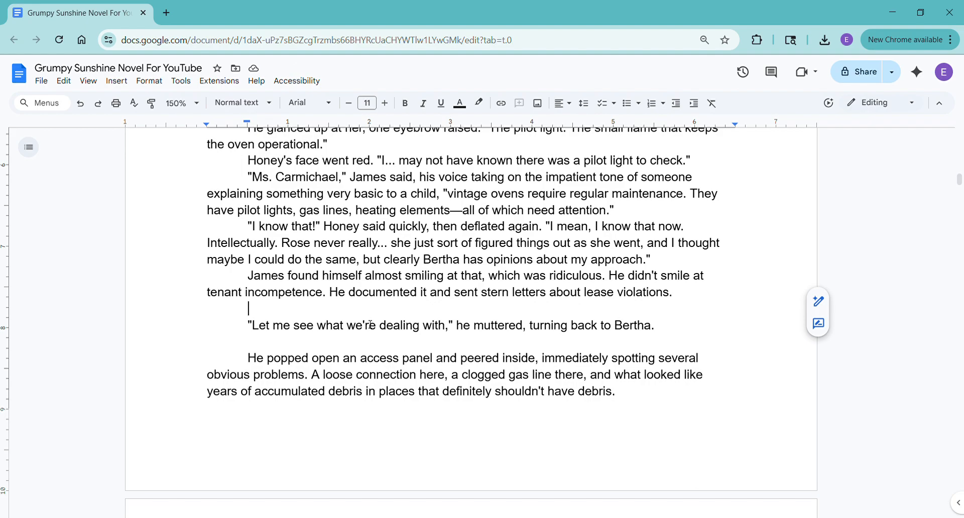
{"action": "key", "text": "Delete"}
{"action": "key", "text": "Down"}
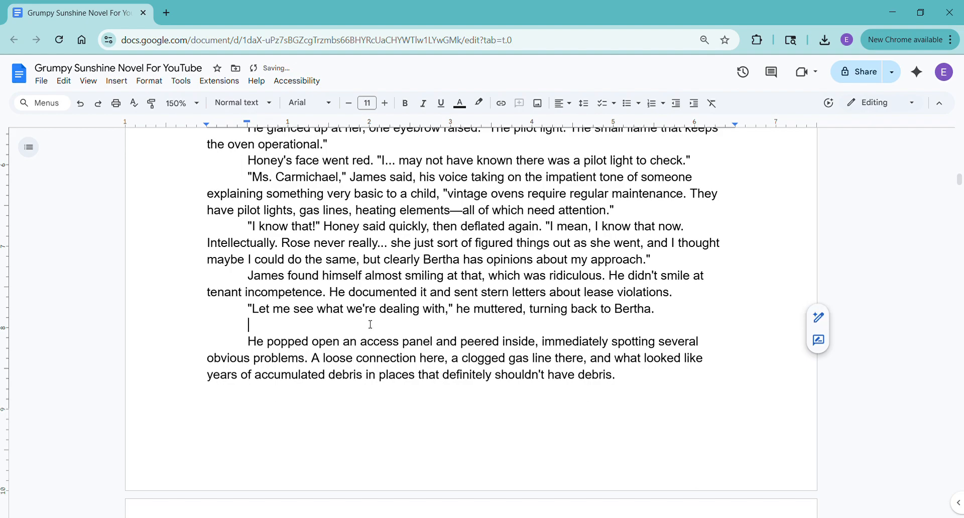
{"action": "key", "text": "Delete"}
Step: Delete the blank lines above the paragraphs starting "I can see the issue" and "Should I... should I leave you alone?"
{"action": "key", "text": "Down"}
{"action": "key", "text": "Down"}
{"action": "key", "text": "Down"}
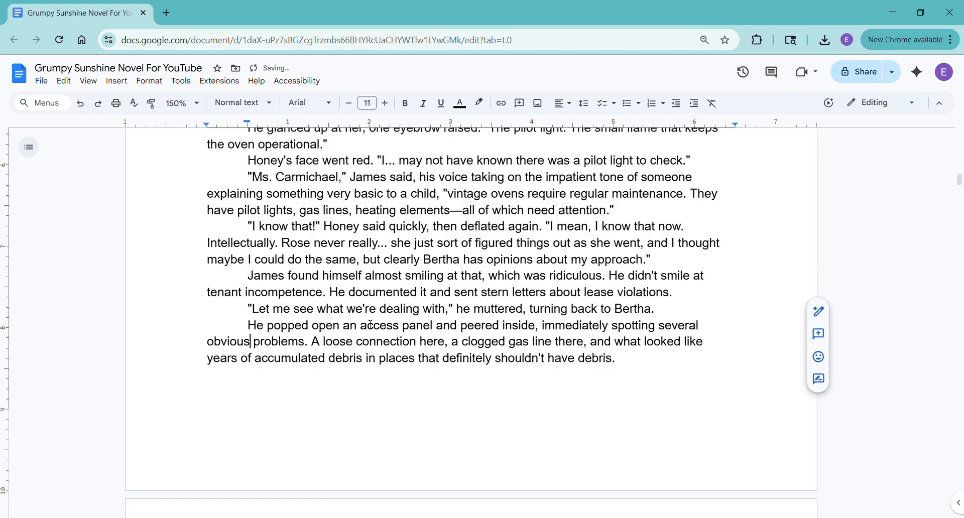
{"action": "key", "text": "Delete"}
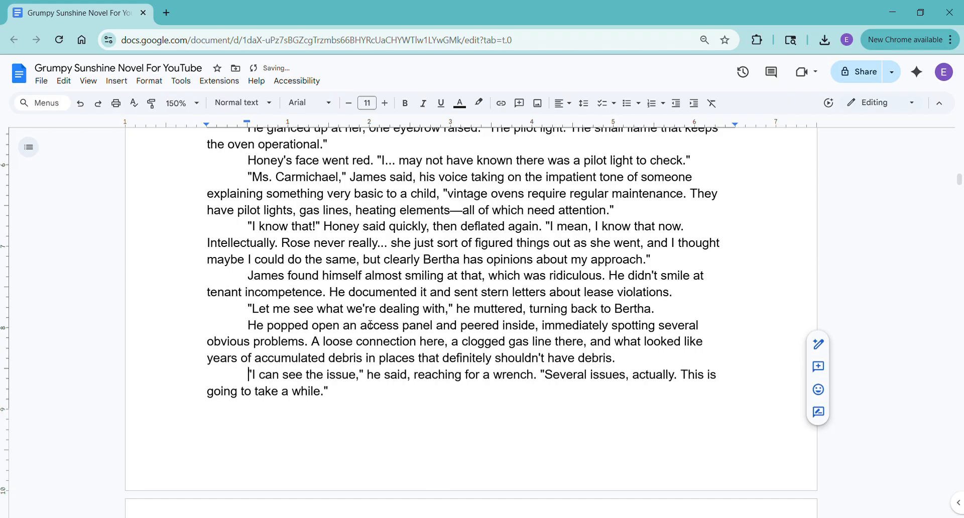
{"action": "key", "text": "Down"}
{"action": "key", "text": "Down"}
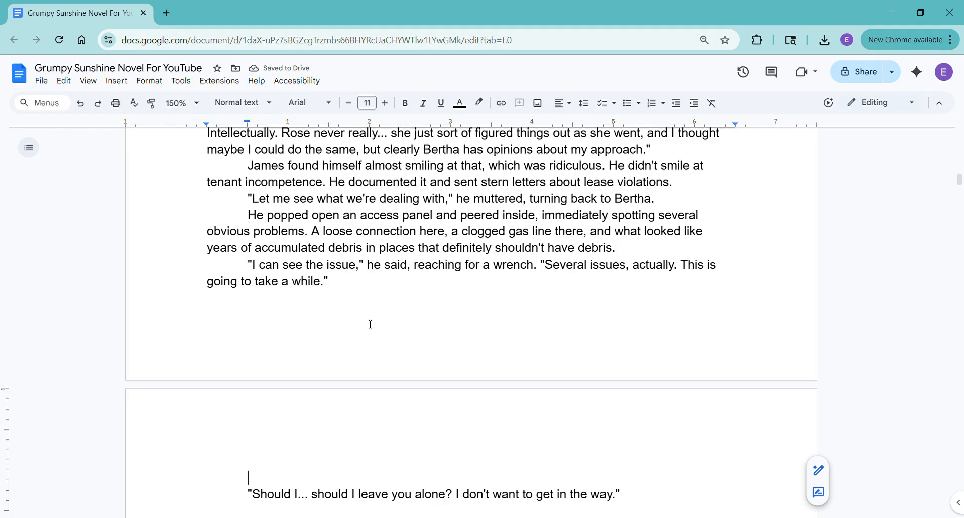
{"action": "key", "text": "Delete"}
Step: Delete the blank lines above the paragraphs starting "James glanced back at her" and "You can stay"
{"action": "key", "text": "Down"}
{"action": "key", "text": "Down"}
{"action": "key", "text": "Down"}
{"action": "key", "text": "Down"}
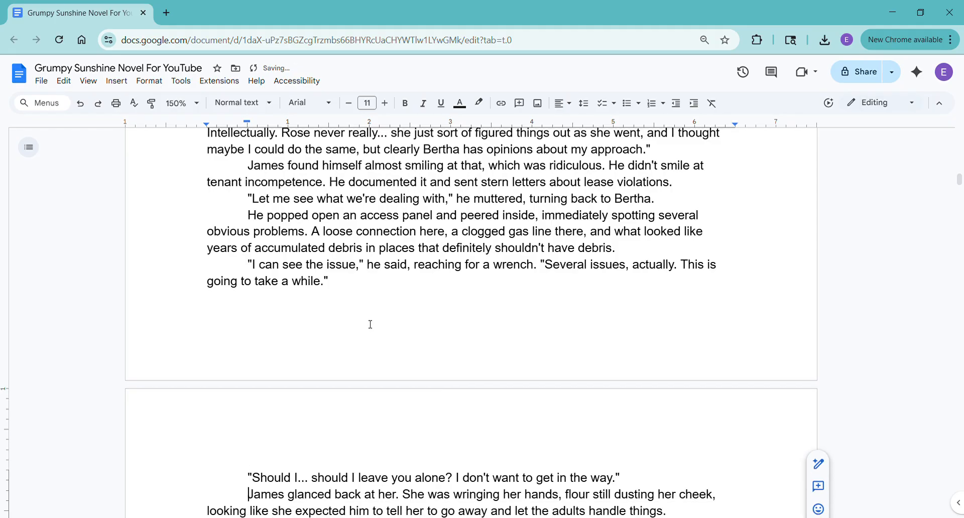
{"action": "key", "text": "BackSpace"}
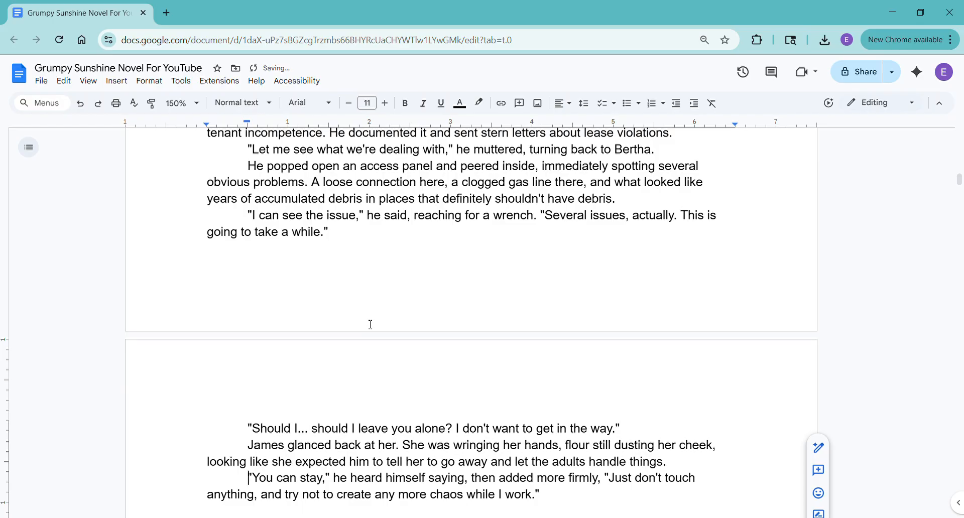
Step: Delete the blank lines above the paragraphs starting "Honey's face lit up" and "That, James thought"
{"action": "key", "text": "Down"}
{"action": "key", "text": "Down"}
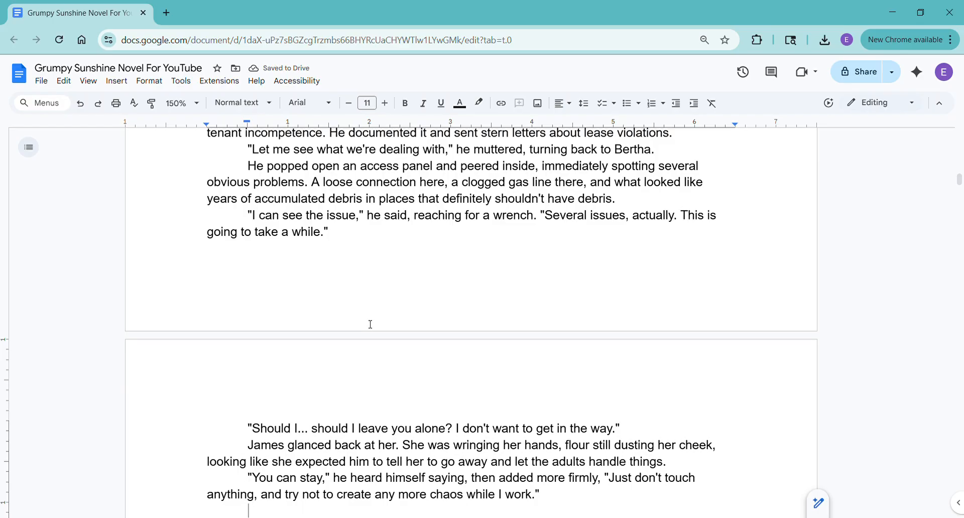
{"action": "key", "text": "Delete"}
{"action": "key", "text": "Down"}
{"action": "key", "text": "Down"}
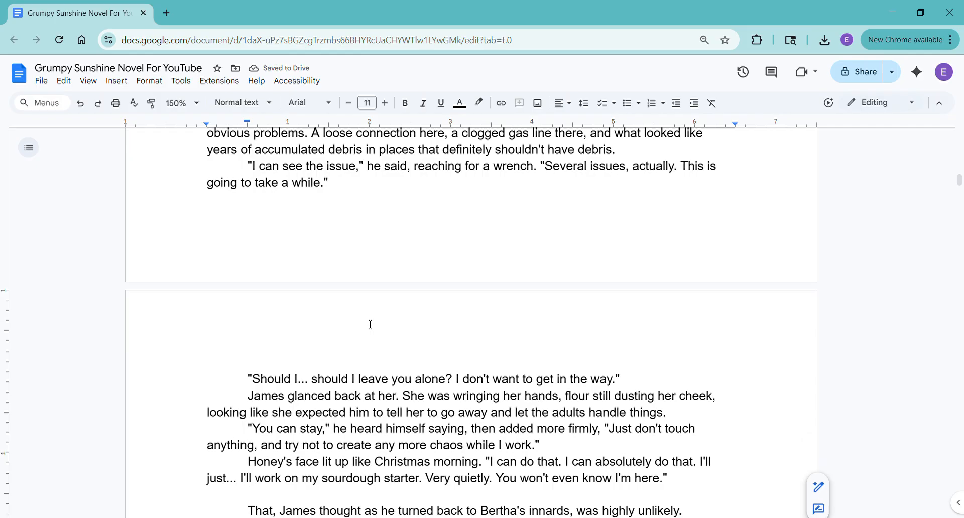
{"action": "key", "text": "Delete"}
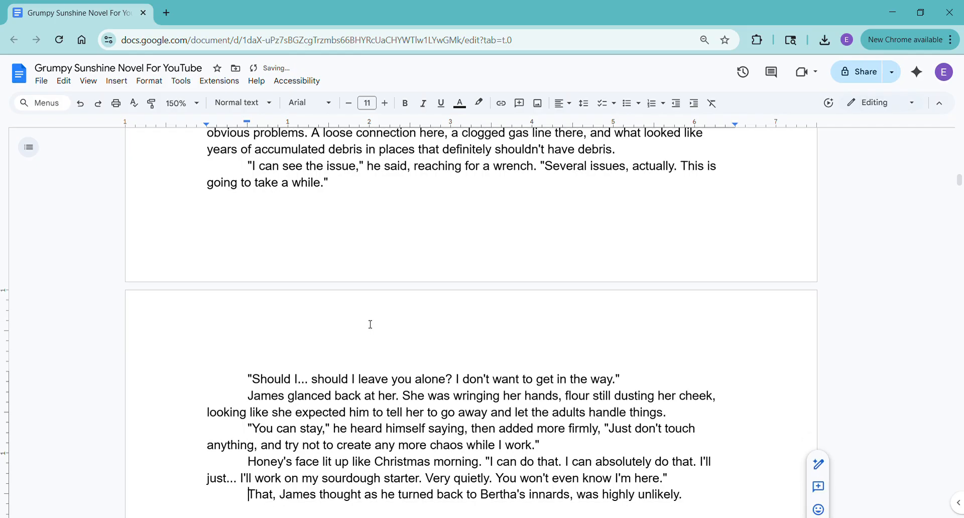
Step: Delete the blank lines above the paragraphs starting "For the next hour" and "This was what he'd missed"
{"action": "key", "text": "Down"}
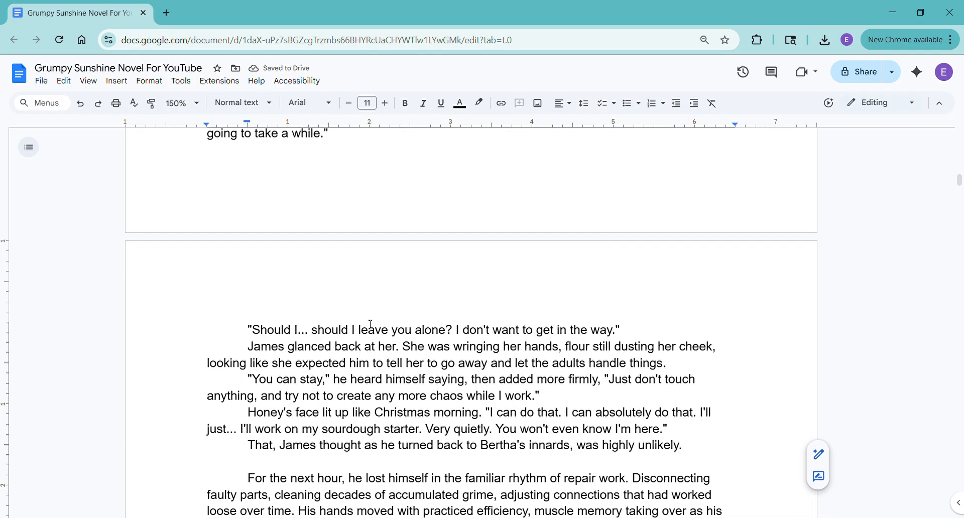
{"action": "key", "text": "Delete"}
{"action": "key", "text": "Down"}
{"action": "key", "text": "Down"}
{"action": "key", "text": "Down"}
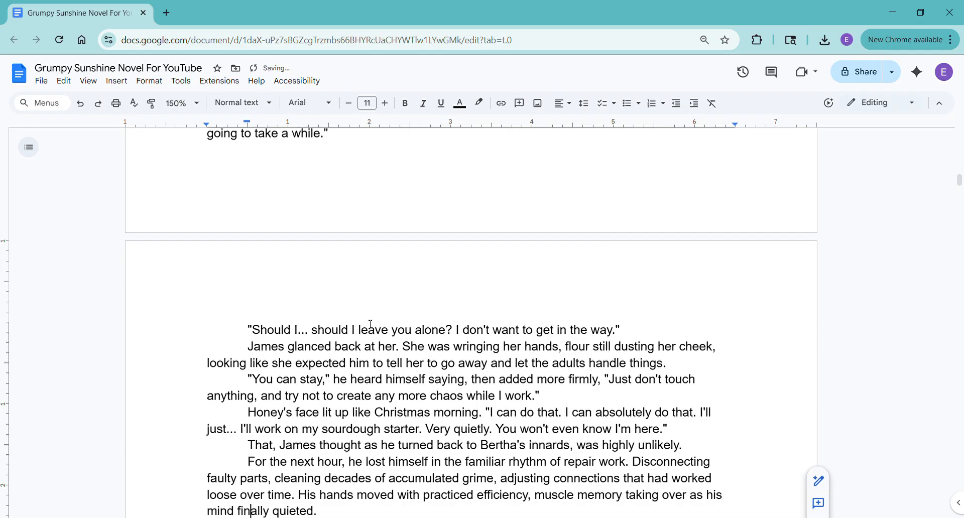
{"action": "key", "text": "Down"}
{"action": "key", "text": "Delete"}
Step: Delete the blank line above the paragraph starting "Behind him, Honey was doing her best"
{"action": "key", "text": "Down"}
{"action": "key", "text": "Down"}
{"action": "key", "text": "Down"}
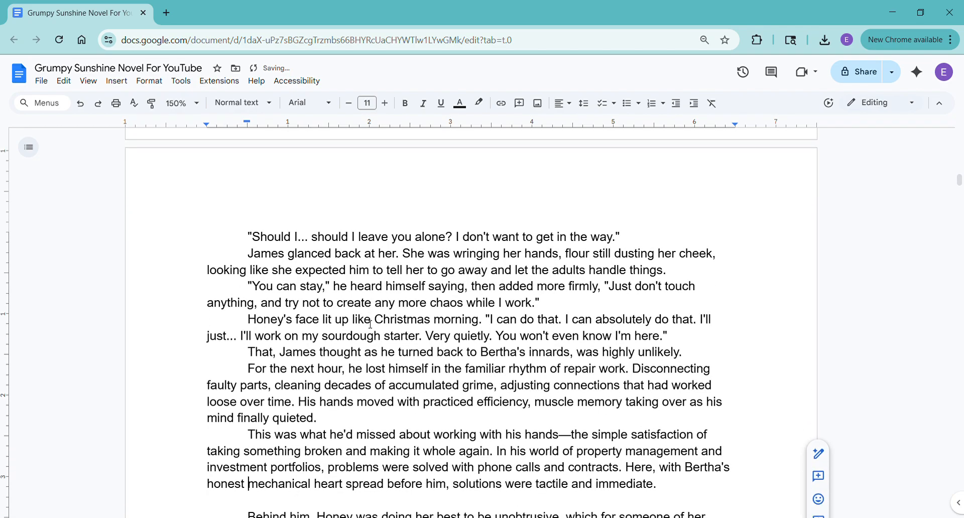
{"action": "key", "text": "Down"}
{"action": "key", "text": "Delete"}
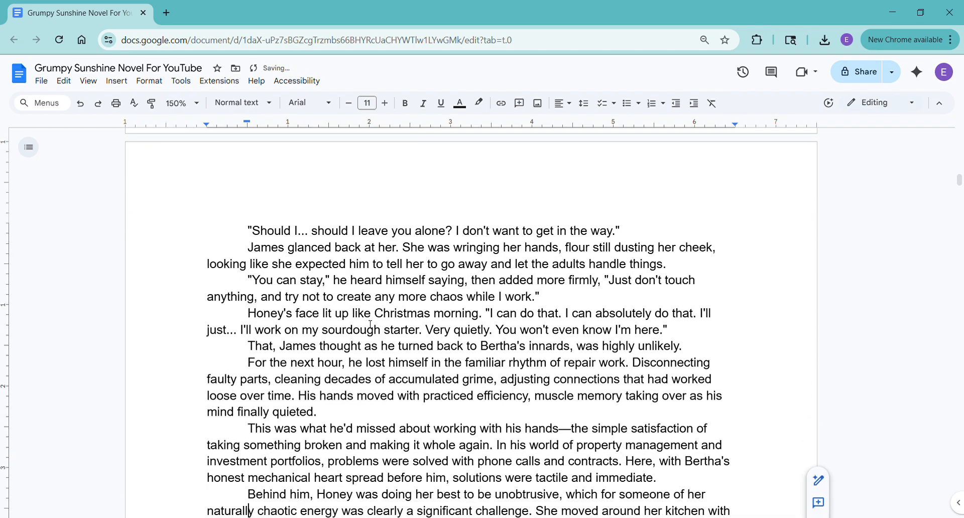
Step: Delete the blank lines above the paragraphs starting "What are you making?" and "Sourdough starter"
{"action": "key", "text": "Down"}
{"action": "key", "text": "Down"}
{"action": "key", "text": "Down"}
{"action": "key", "text": "Delete"}
{"action": "key", "text": "Down"}
{"action": "key", "text": "Down"}
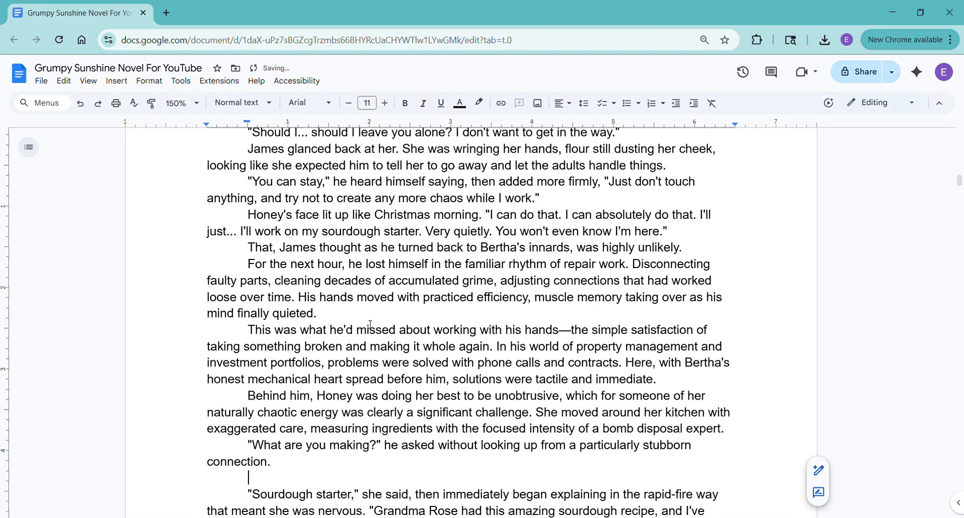
{"action": "key", "text": "Delete"}
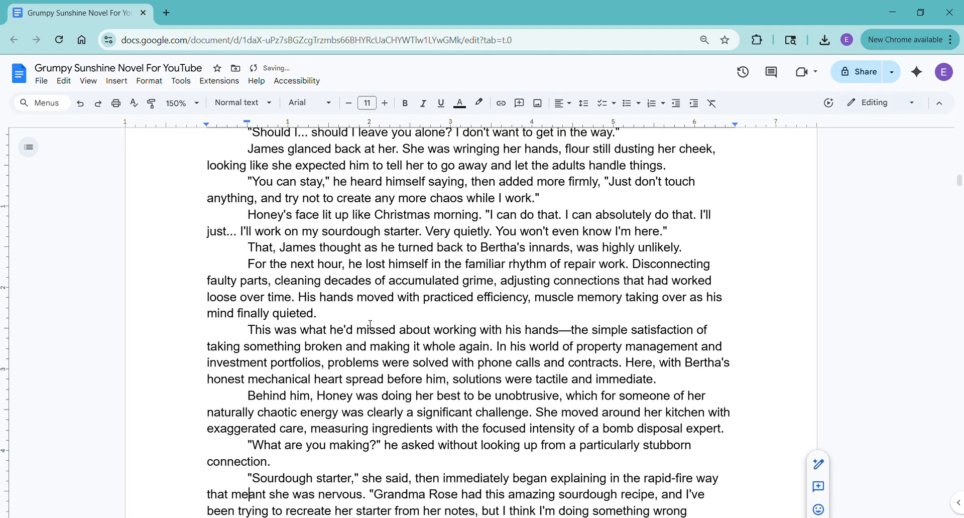
Step: Delete the blank line above the paragraph starting "James glanced over his shoulder"
{"action": "key", "text": "Down"}
{"action": "key", "text": "Down"}
{"action": "key", "text": "Down"}
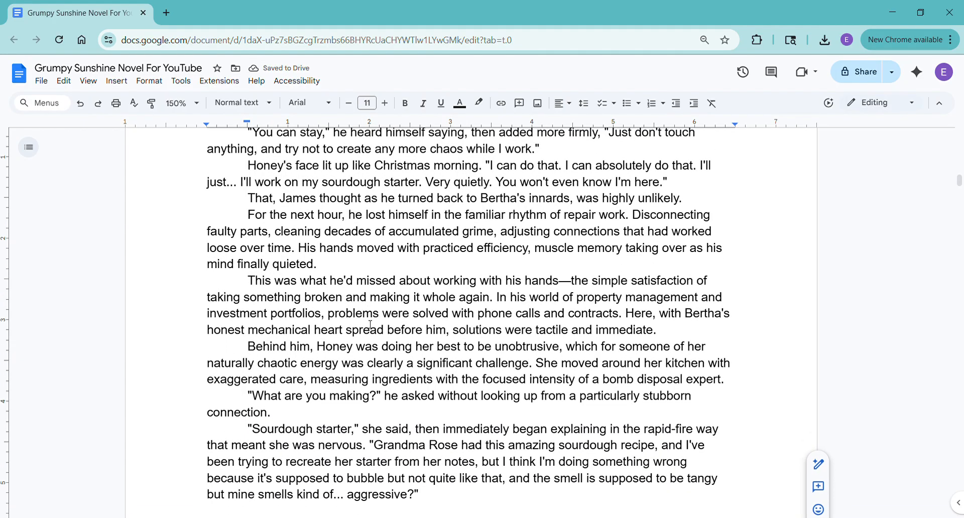
{"action": "key", "text": "Down"}
{"action": "key", "text": "Delete"}
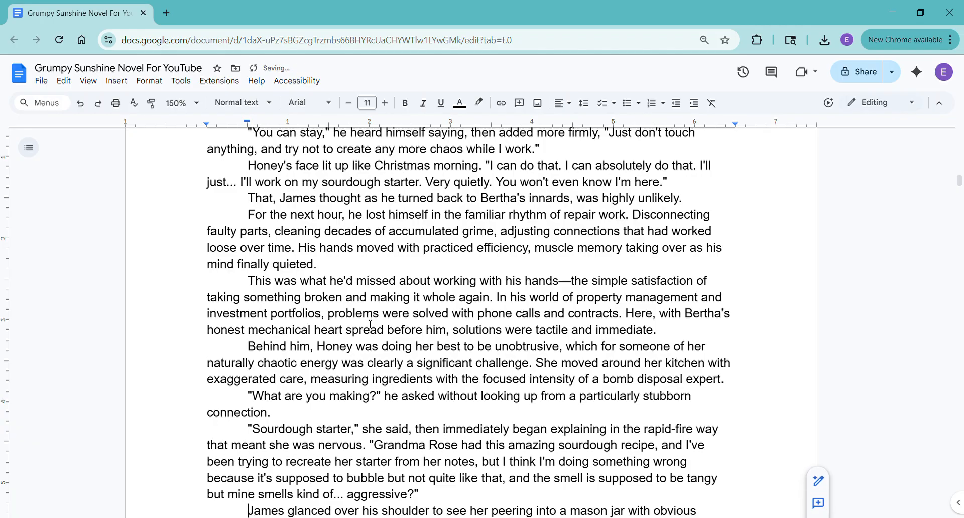
Step: Delete the blank lines above the paragraphs starting "Sounds finicky" and "It is!"
{"action": "key", "text": "Down"}
{"action": "key", "text": "Down"}
{"action": "key", "text": "Delete"}
{"action": "key", "text": "Down"}
{"action": "key", "text": "Down"}
{"action": "key", "text": "Delete"}
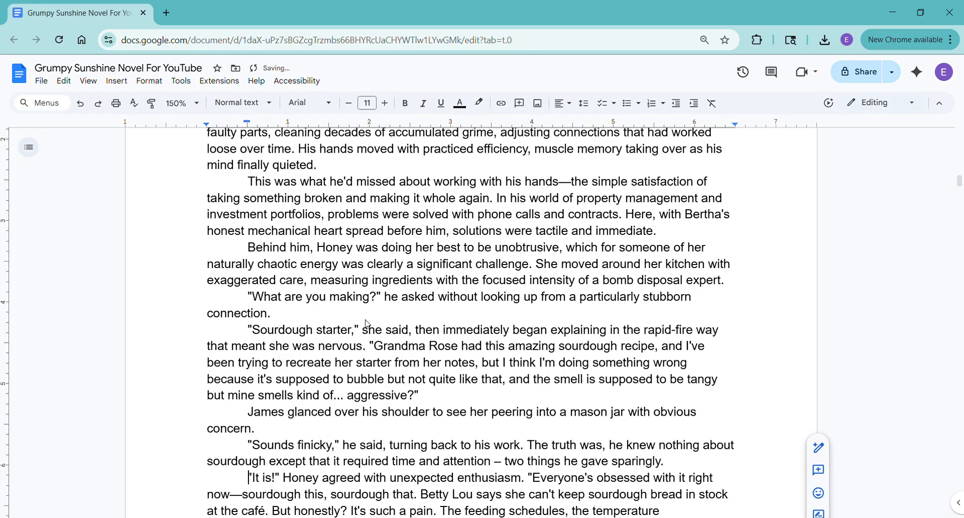
Step: Delete the blank line above the paragraph starting "James found himself almost smiling again"
{"action": "key", "text": "Down"}
{"action": "key", "text": "Down"}
{"action": "key", "text": "Down"}
{"action": "key", "text": "Down"}
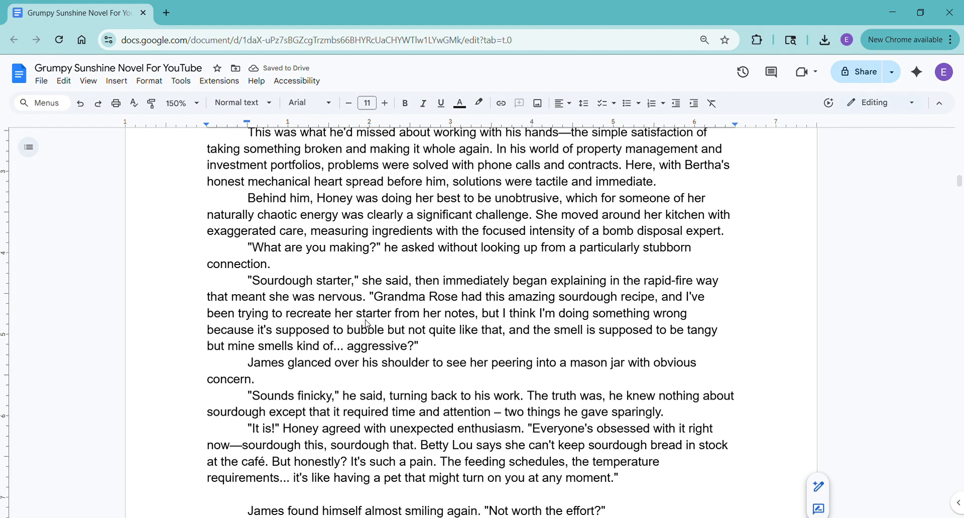
{"action": "key", "text": "Delete"}
Step: Delete the blank lines above the paragraphs starting "I don't know" and "That doesn't surprise me"
{"action": "key", "text": "Down"}
{"action": "key", "text": "Down"}
{"action": "key", "text": "Down"}
{"action": "key", "text": "Down"}
{"action": "key", "text": "Delete"}
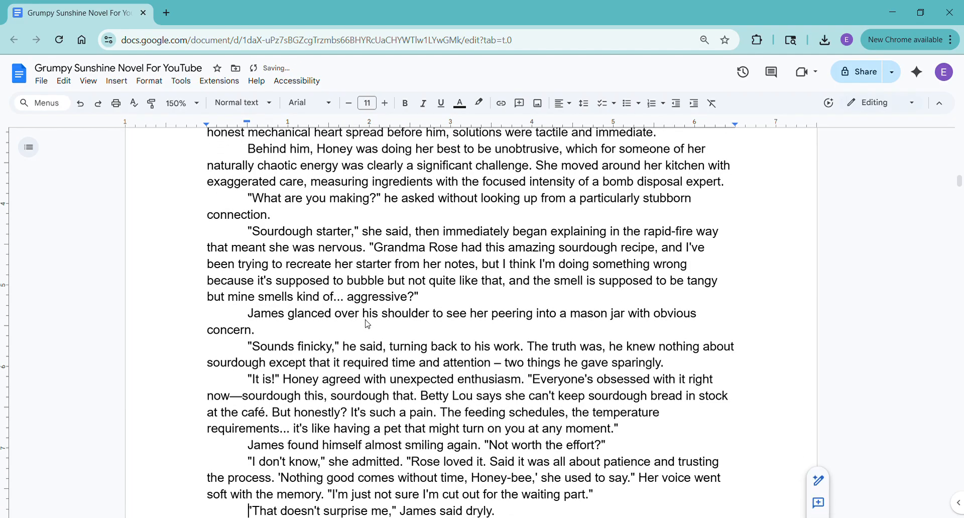
Step: Delete the blank lines above the paragraphs starting "There was a moment of silence" and "Fair point"
{"action": "key", "text": "Down"}
{"action": "key", "text": "Delete"}
{"action": "key", "text": "Down"}
{"action": "key", "text": "Down"}
{"action": "key", "text": "Down"}
{"action": "key", "text": "Delete"}
Step: Delete the blank lines above the paragraphs starting "Something in her voice" and "He understood that more than he cared to admit"
{"action": "key", "text": "Down"}
{"action": "key", "text": "Down"}
{"action": "key", "text": "Down"}
{"action": "key", "text": "Down"}
{"action": "key", "text": "Down"}
{"action": "key", "text": "Down"}
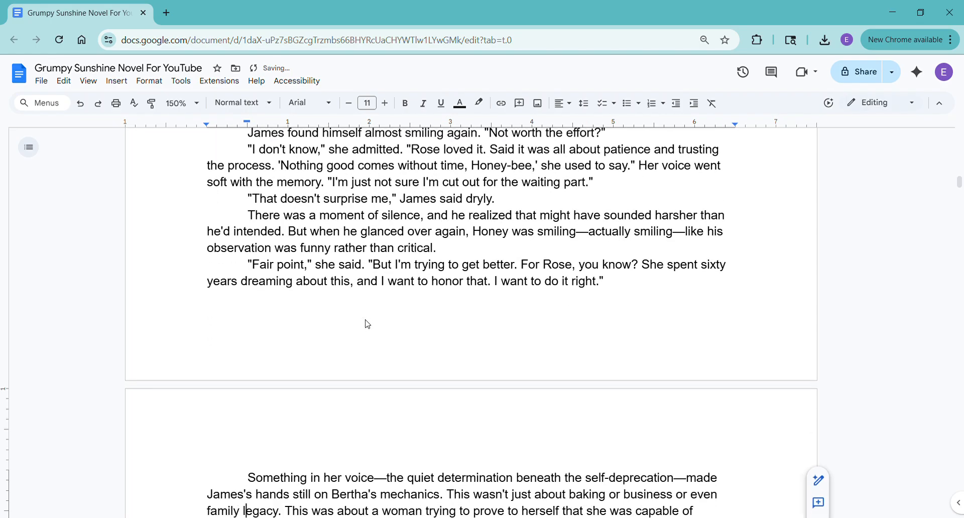
{"action": "key", "text": "Delete"}
Step: Delete the blank lines above the paragraphs starting "Tell me about her" and "Honey's hands stilled on her measuring cups"
{"action": "key", "text": "Down"}
{"action": "key", "text": "Down"}
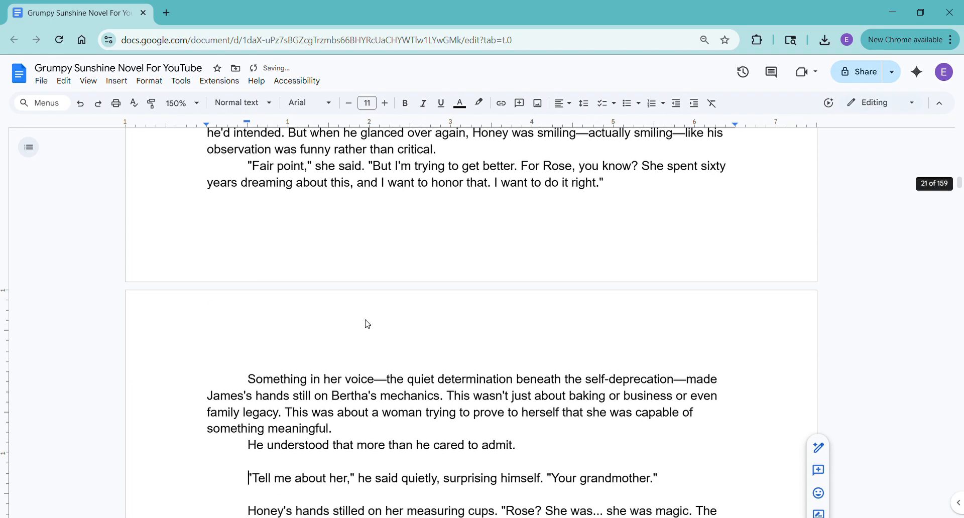
{"action": "key", "text": "BackSpace"}
{"action": "key", "text": "Down"}
{"action": "key", "text": "Delete"}
Step: Delete the blank line above the paragraph starting "Her voice went soft with memory"
{"action": "key", "text": "Down"}
{"action": "key", "text": "Down"}
{"action": "key", "text": "Down"}
{"action": "key", "text": "Down"}
{"action": "key", "text": "Down"}
{"action": "key", "text": "Delete"}
Step: Delete the blank line above the paragraph starting "James found himself listening with an attention"
{"action": "key", "text": "Down"}
{"action": "key", "text": "Down"}
{"action": "key", "text": "Down"}
{"action": "key", "text": "Down"}
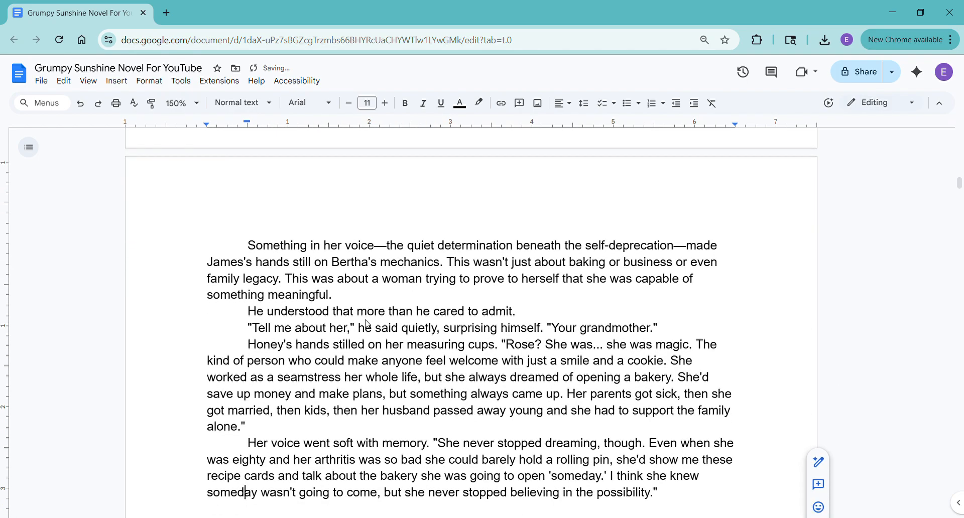
{"action": "key", "text": "Down"}
{"action": "key", "text": "Delete"}
Step: Add the missing opening quotation mark before "When she passed" and remove the blank line above that paragraph
{"action": "key", "text": "Down"}
{"action": "key", "text": "Down"}
{"action": "key", "text": "Down"}
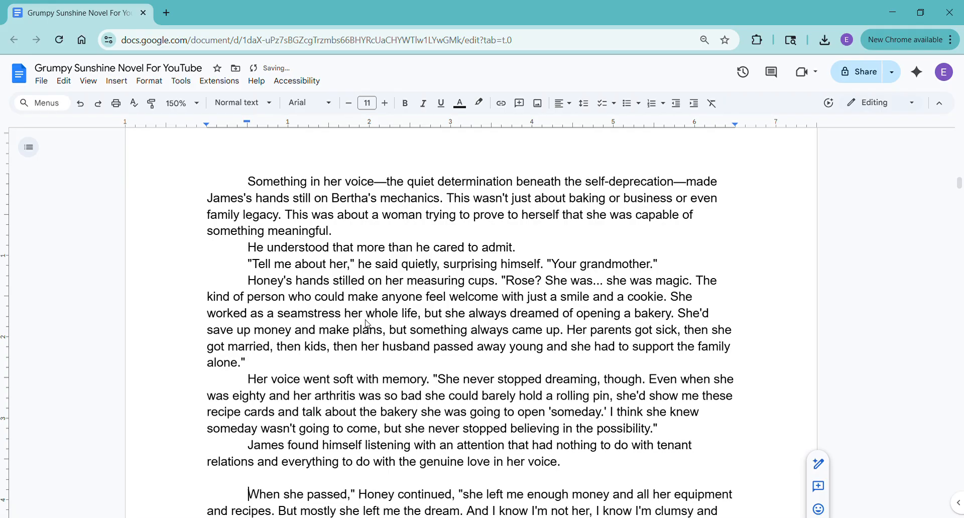
{"action": "key", "text": "Up"}
{"action": "type", "text": "\""}
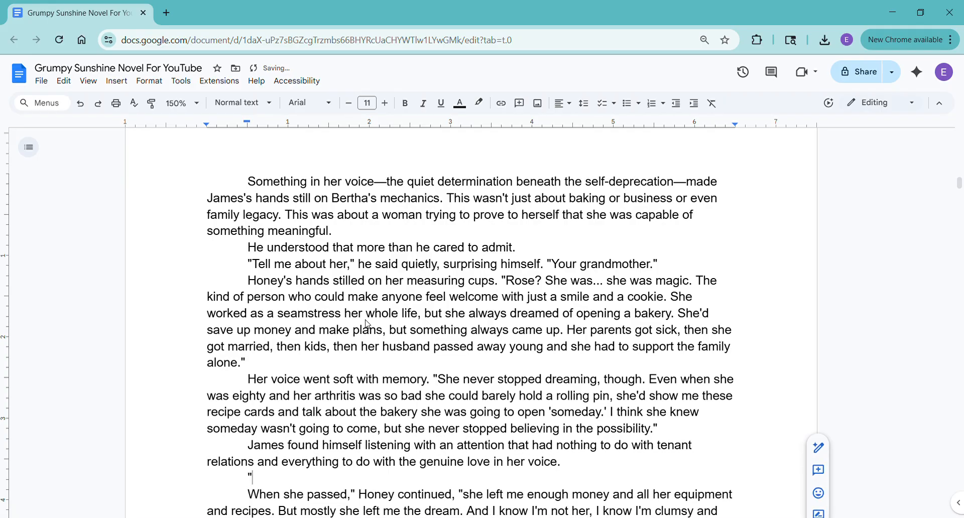
{"action": "key", "text": "Delete"}
Step: Delete the blank line above the paragraph starting "You're not her", leaving the flagged phrase "dream the" as written
{"action": "key", "text": "Down"}
{"action": "key", "text": "Down"}
{"action": "key", "text": "Down"}
{"action": "key", "text": "Down"}
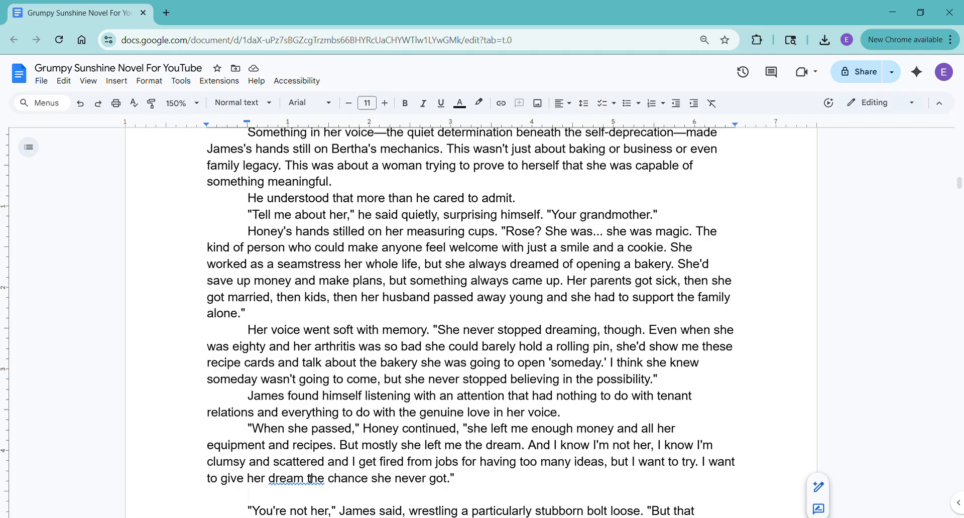
{"action": "left_click", "coordinate": [294, 482]}
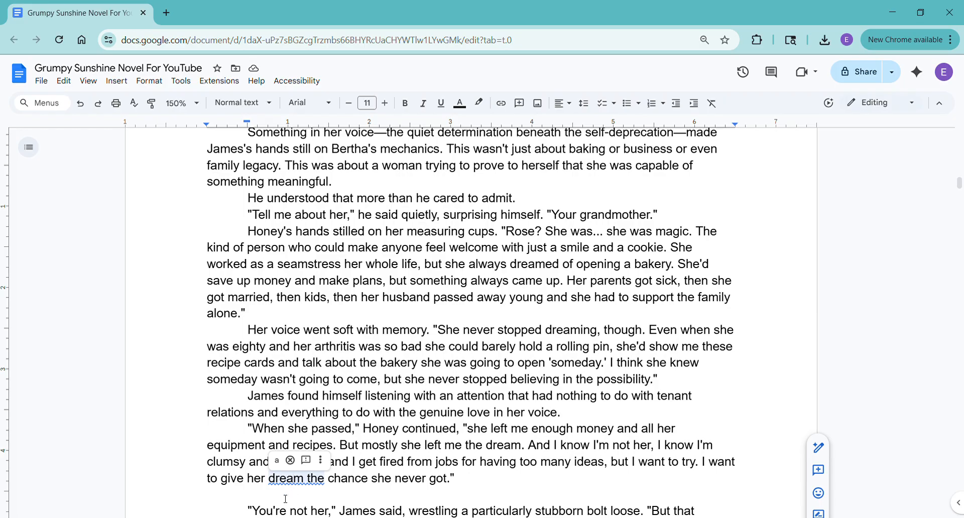
{"action": "left_click", "coordinate": [267, 502]}
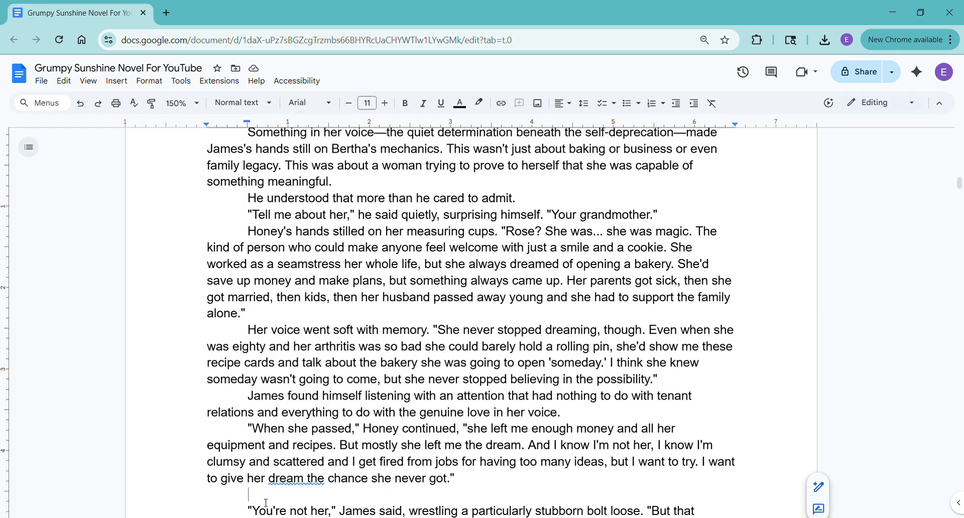
{"action": "key", "text": "Delete"}
Step: Delete the blank line above the line "You really think so?"
{"action": "key", "text": "Down"}
{"action": "key", "text": "Down"}
{"action": "key", "text": "Down"}
{"action": "key", "text": "Up"}
{"action": "key", "text": "Delete"}
Step: Delete the blank lines above the paragraphs starting "The hope in her voice" and "I think"
{"action": "key", "text": "Down"}
{"action": "key", "text": "Down"}
{"action": "key", "text": "Down"}
{"action": "key", "text": "Down"}
{"action": "key", "text": "Down"}
{"action": "key", "text": "Down"}
{"action": "key", "text": "Delete"}
Step: Delete the blank lines above the paragraphs starting "It wasn't much of a compliment" and "Thank you"
{"action": "key", "text": "Down"}
{"action": "key", "text": "Delete"}
{"action": "key", "text": "Down"}
{"action": "key", "text": "Delete"}
Step: Delete the blank lines above the paragraphs starting "James cleared his throat" and "Twenty minutes later"
{"action": "key", "text": "Down"}
{"action": "key", "text": "Down"}
{"action": "key", "text": "Down"}
{"action": "key", "text": "Delete"}
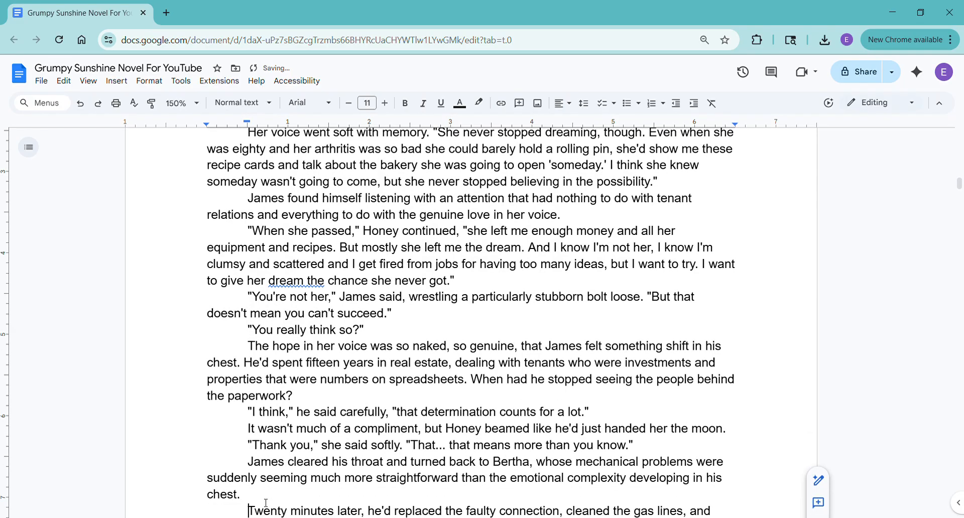
Step: Delete the blank lines above the paragraphs starting "All right" and "He flipped the switches in sequence"
{"action": "key", "text": "Down"}
{"action": "key", "text": "Down"}
{"action": "key", "text": "Down"}
{"action": "key", "text": "Down"}
{"action": "key", "text": "Delete"}
{"action": "key", "text": "Down"}
{"action": "key", "text": "Down"}
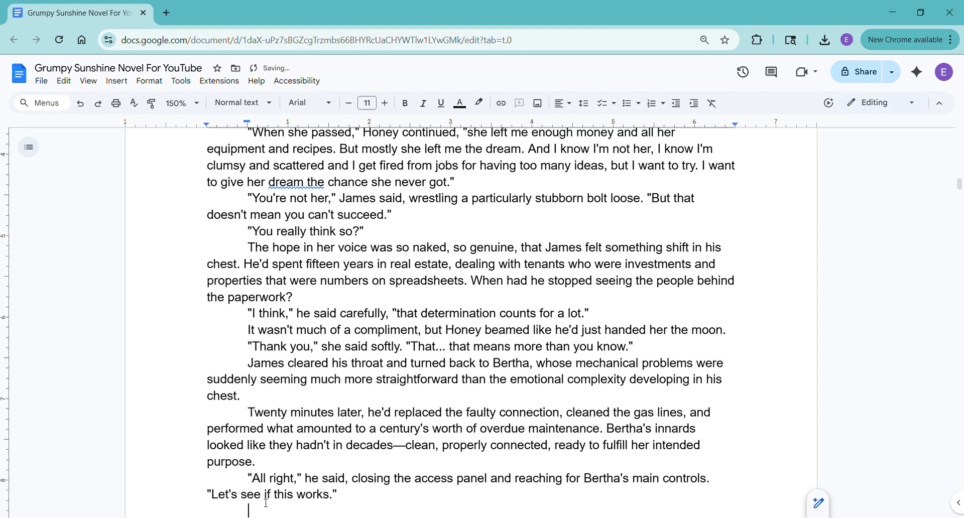
{"action": "key", "text": "Delete"}
Step: Delete the blank lines above the paragraphs starting "Oh my God" and "Bertha's internal mechanisms"
{"action": "key", "text": "Down"}
{"action": "key", "text": "Down"}
{"action": "key", "text": "Down"}
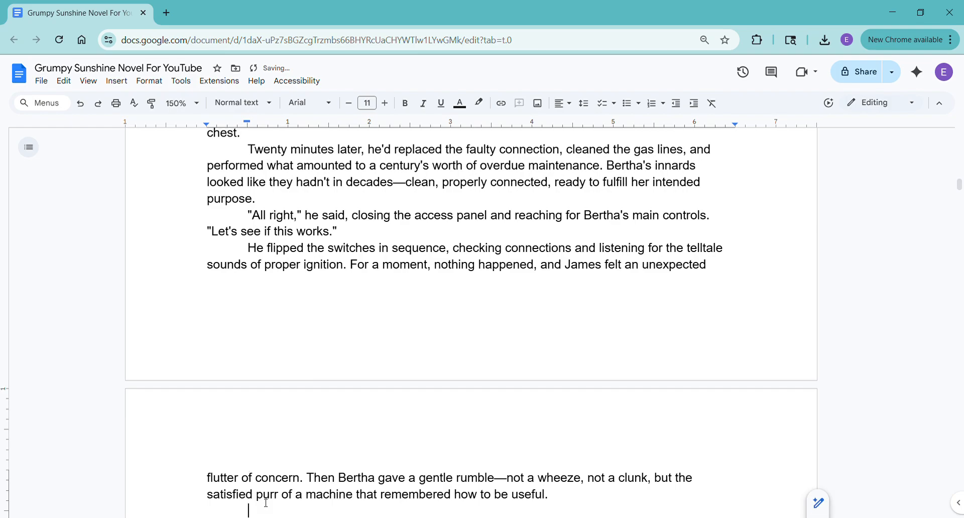
{"action": "key", "text": "Delete"}
{"action": "key", "text": "Down"}
{"action": "key", "text": "Delete"}
Step: Delete the blank lines above the paragraphs starting "James stood back" and "He'd fixed plenty of things"
{"action": "key", "text": "Down"}
{"action": "key", "text": "Down"}
{"action": "key", "text": "Up"}
{"action": "key", "text": "Delete"}
{"action": "key", "text": "Down"}
{"action": "key", "text": "Down"}
{"action": "key", "text": "Down"}
{"action": "key", "text": "Delete"}
Step: Delete the blank lines above the paragraphs starting "He caught himself" and "This was about protecting his investment"
{"action": "key", "text": "Down"}
{"action": "key", "text": "Down"}
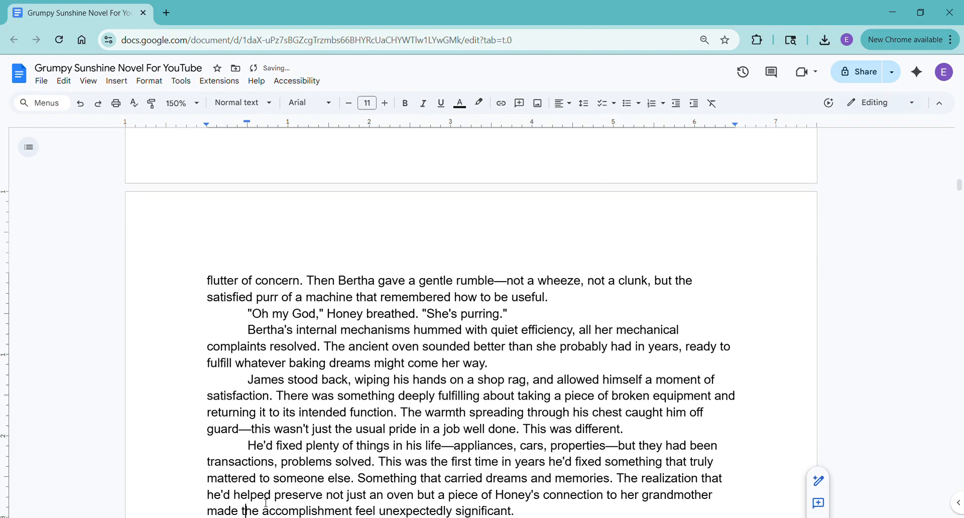
{"action": "key", "text": "Down"}
{"action": "key", "text": "Delete"}
{"action": "key", "text": "Down"}
{"action": "key", "text": "Down"}
{"action": "key", "text": "BackSpace"}
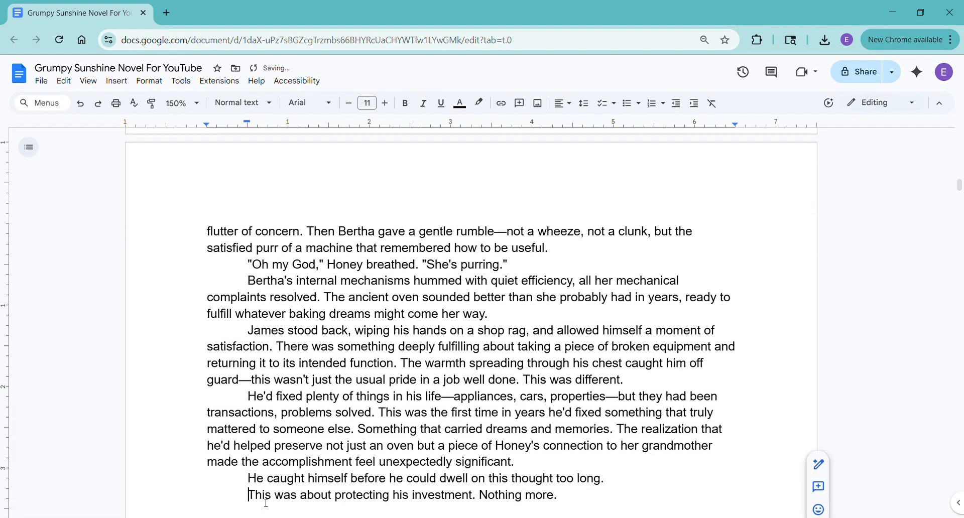
Step: Delete the blank lines above the paragraphs starting "James patted Bertha's side", "Behind him" and "James turned to find"
{"action": "key", "text": "Down"}
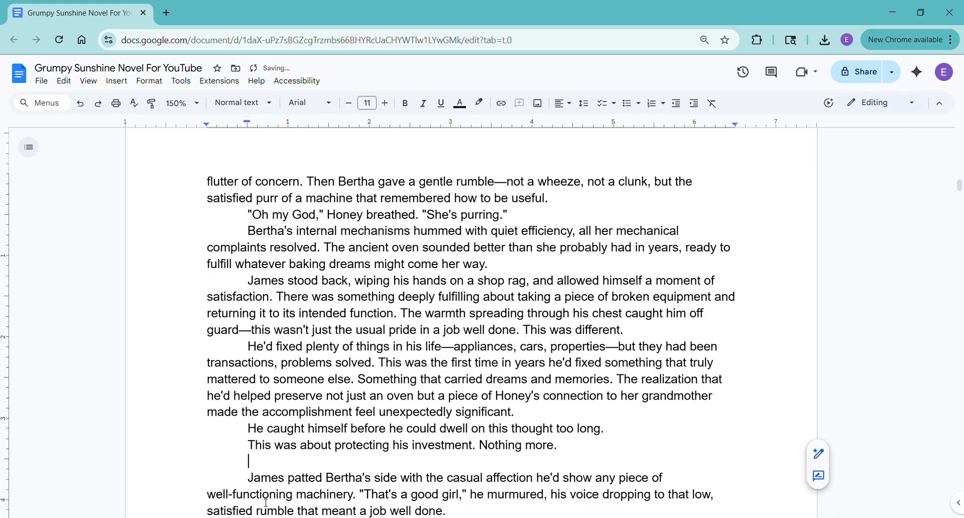
{"action": "key", "text": "Delete"}
{"action": "key", "text": "Down"}
{"action": "key", "text": "Down"}
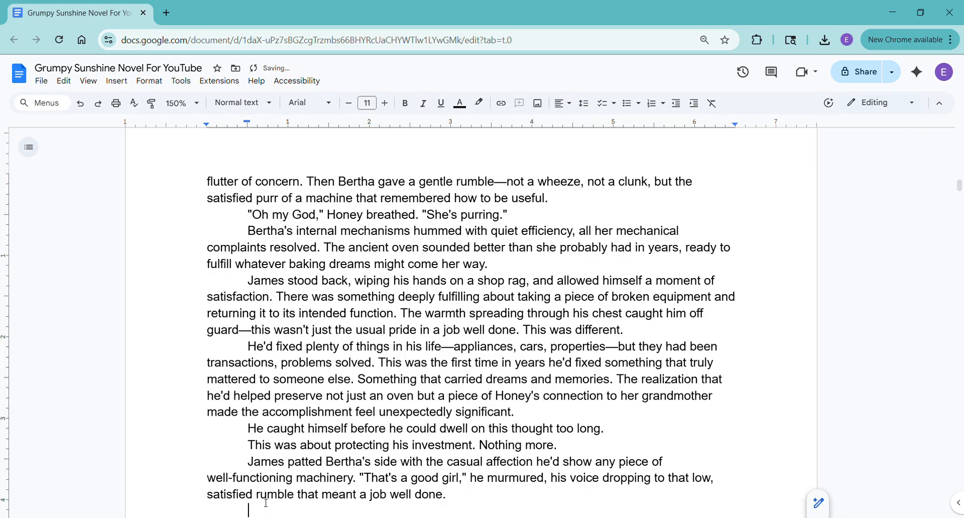
{"action": "key", "text": "Delete"}
{"action": "key", "text": "Down"}
{"action": "key", "text": "Delete"}
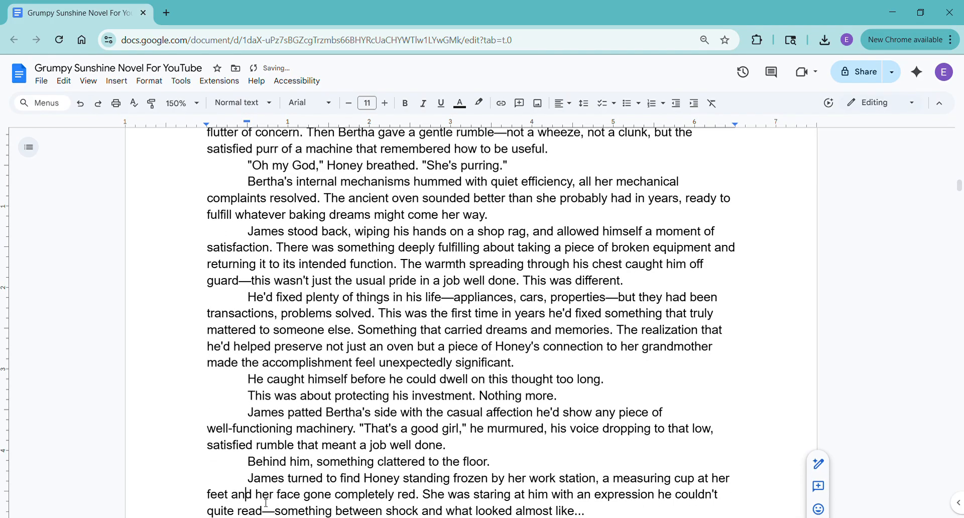
Step: Delete the blank lines above the paragraphs starting "Are you all right?" and "I'm..."
{"action": "key", "text": "Down"}
{"action": "key", "text": "Down"}
{"action": "key", "text": "Down"}
{"action": "key", "text": "Delete"}
{"action": "key", "text": "Down"}
{"action": "key", "text": "Delete"}
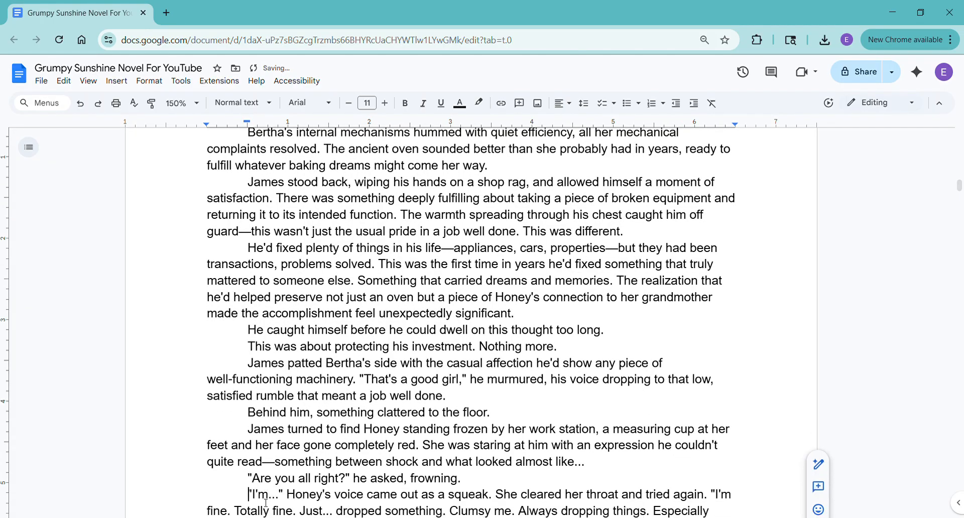
Step: Delete the blank lines above the paragraphs starting "She was rambling again" and "It wasn't just attraction"
{"action": "key", "text": "Down"}
{"action": "key", "text": "Down"}
{"action": "key", "text": "Down"}
{"action": "key", "text": "Delete"}
{"action": "key", "text": "Down"}
{"action": "key", "text": "Down"}
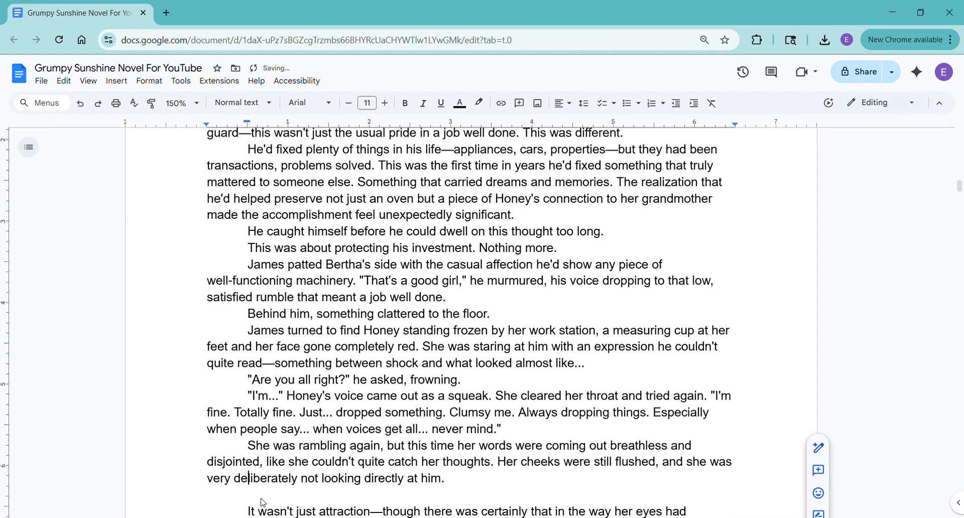
{"action": "key", "text": "Down"}
{"action": "key", "text": "Delete"}
Step: Delete the blank lines above the paragraphs starting "The stern, controlled" and "James had no idea"
{"action": "key", "text": "Down"}
{"action": "key", "text": "Down"}
{"action": "key", "text": "Down"}
{"action": "key", "text": "Down"}
{"action": "key", "text": "Delete"}
{"action": "key", "text": "Down"}
{"action": "key", "text": "Down"}
{"action": "key", "text": "Down"}
{"action": "key", "text": "Down"}
{"action": "key", "text": "Down"}
{"action": "key", "text": "Delete"}
Step: Delete the blank lines above the paragraphs starting "He cleared his throat sharply" and "The oven should function properly now"
{"action": "key", "text": "Down"}
{"action": "key", "text": "Down"}
{"action": "key", "text": "Down"}
{"action": "key", "text": "Delete"}
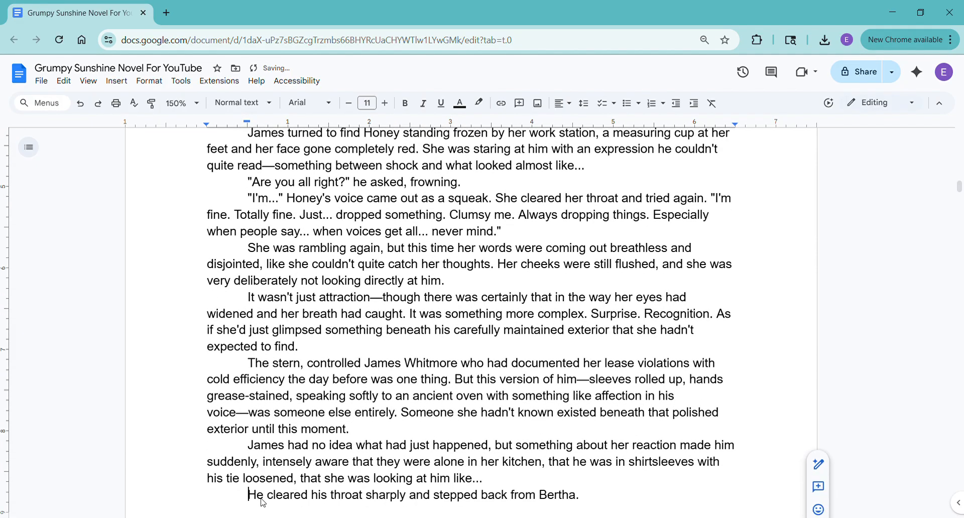
{"action": "key", "text": "Down"}
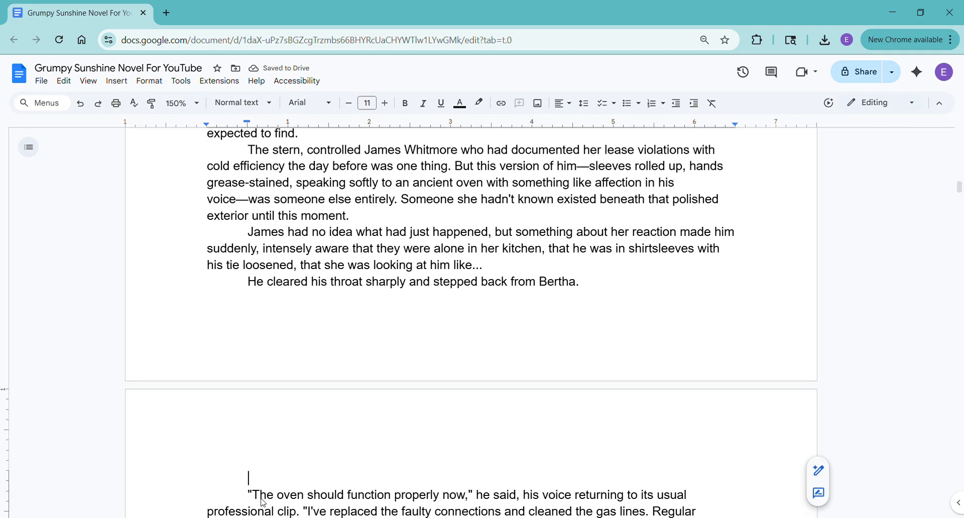
{"action": "key", "text": "Delete"}
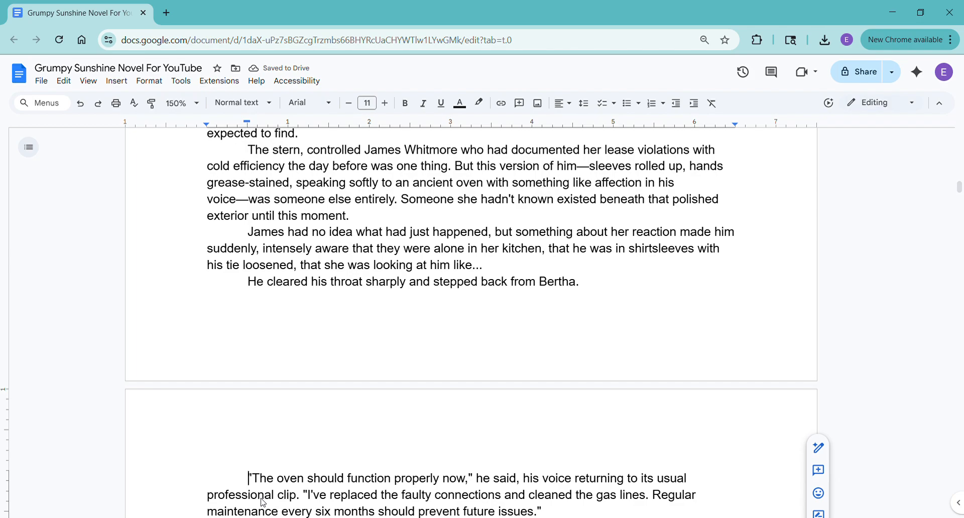
Step: Delete the blank lines above the paragraphs starting "Right," and "I'll send you the contact information"
{"action": "key", "text": "Down"}
{"action": "key", "text": "Down"}
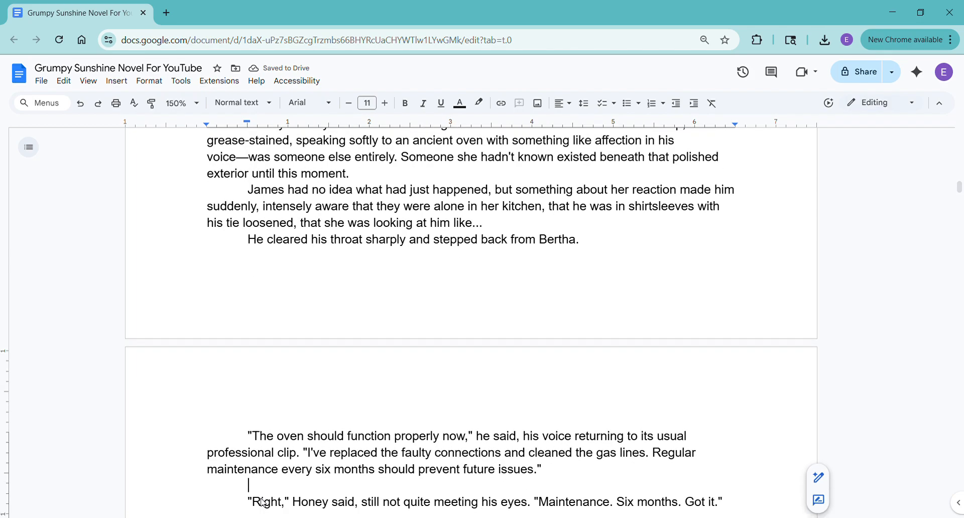
{"action": "key", "text": "Up"}
{"action": "key", "text": "Delete"}
{"action": "key", "text": "Down"}
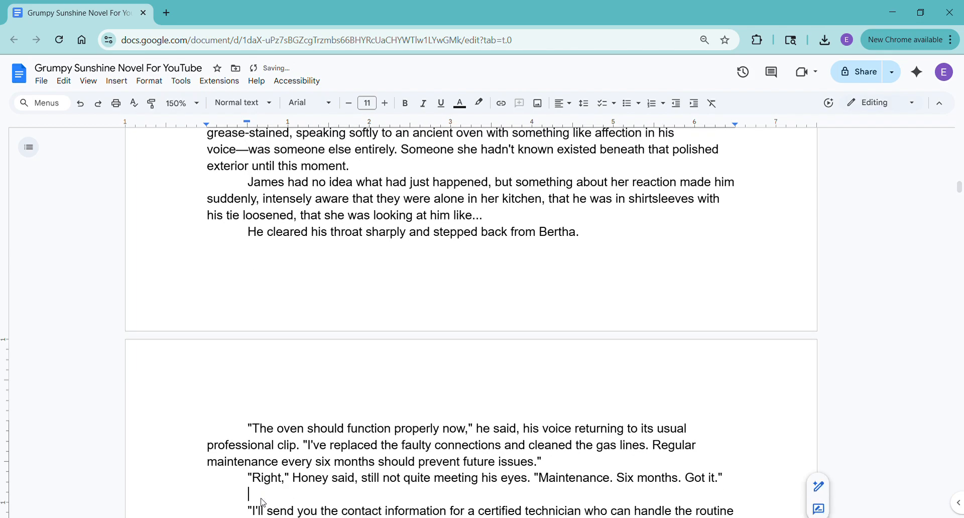
{"action": "key", "text": "Delete"}
Step: Delete the blank lines above the paragraphs starting "That's very... very helpful" and "An awkward silence"
{"action": "key", "text": "Down"}
{"action": "key", "text": "Down"}
{"action": "key", "text": "Delete"}
{"action": "key", "text": "Down"}
{"action": "key", "text": "Delete"}
Step: Delete the blank lines above the paragraphs starting "James packed up his tools" and "The fact that she'd looked at him"
{"action": "key", "text": "Down"}
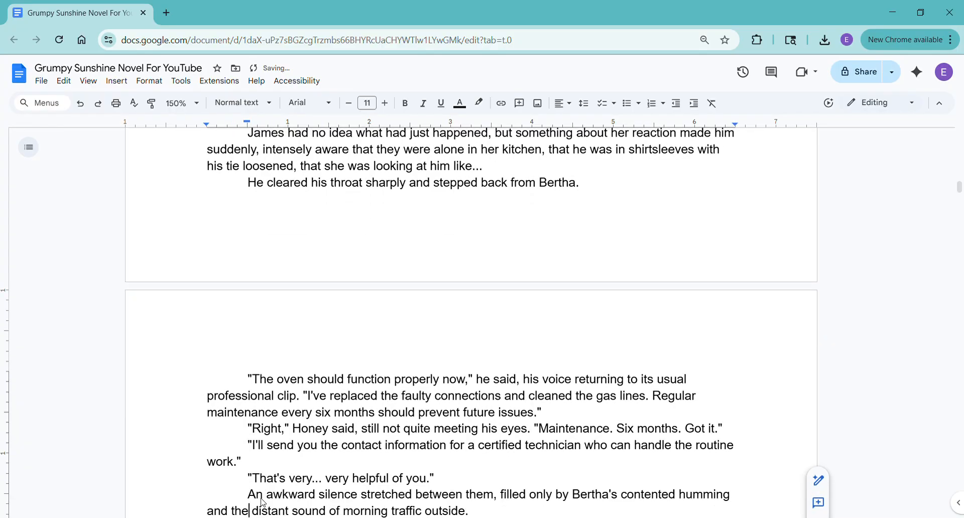
{"action": "key", "text": "Down"}
{"action": "key", "text": "Down"}
{"action": "key", "text": "Up"}
{"action": "key", "text": "Delete"}
{"action": "key", "text": "Down"}
{"action": "key", "text": "Down"}
{"action": "key", "text": "Down"}
{"action": "key", "text": "Delete"}
Step: Add the missing opening quotation mark before "Thank you," Honey's line about the toolbox, and remove the blank line above it
{"action": "key", "text": "Down"}
{"action": "key", "text": "Down"}
{"action": "key", "text": "Down"}
{"action": "key", "text": "Up"}
{"action": "type", "text": "\""}
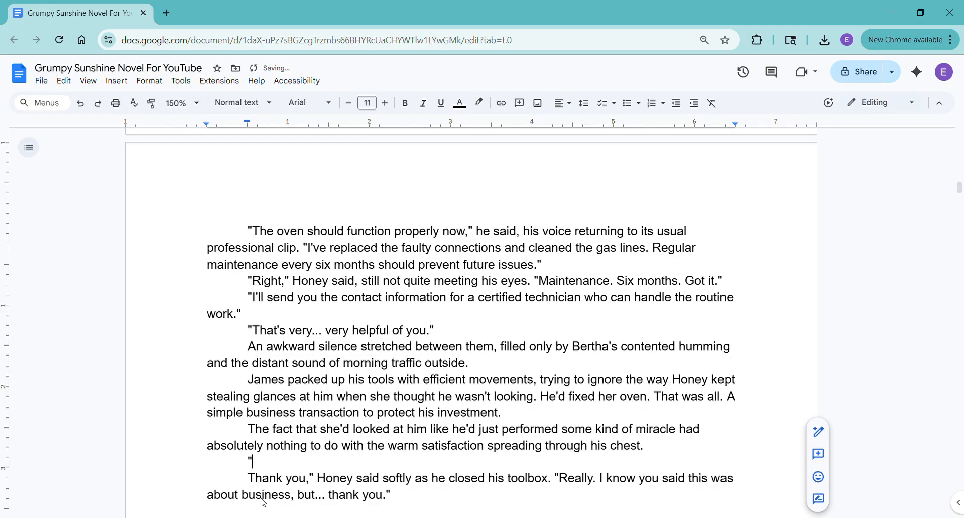
{"action": "key", "text": "Delete"}
Step: Delete the blank lines above the paragraphs starting "James nodded curtly", "Right. Investment." and "But she was smiling"
{"action": "key", "text": "Down"}
{"action": "key", "text": "Down"}
{"action": "key", "text": "Down"}
{"action": "key", "text": "Delete"}
{"action": "key", "text": "Down"}
{"action": "key", "text": "Delete"}
{"action": "key", "text": "Down"}
{"action": "key", "text": "Down"}
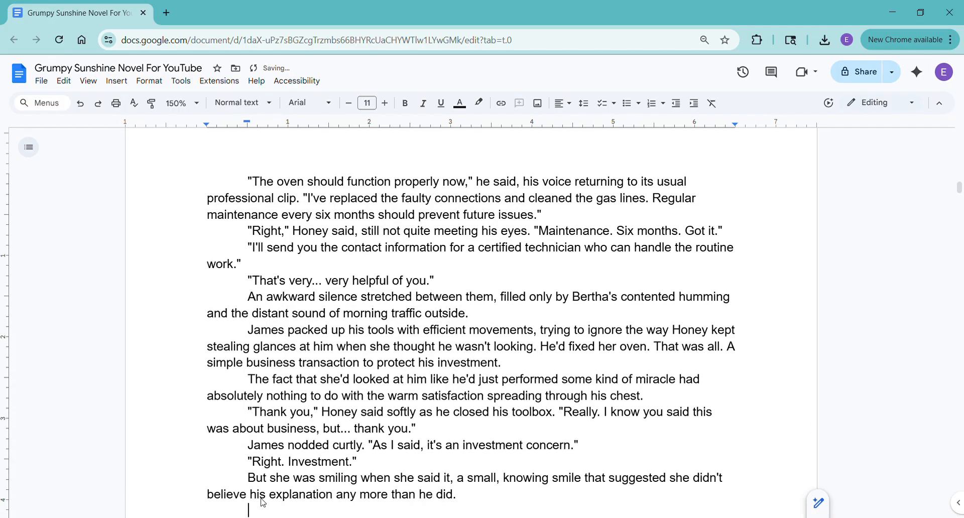
Step: Remove the blank lines from above "James headed for the door" down to the dialogue line "Yes?"
{"action": "key", "text": "Delete"}
{"action": "key", "text": "Down"}
{"action": "key", "text": "Down"}
{"action": "key", "text": "Down"}
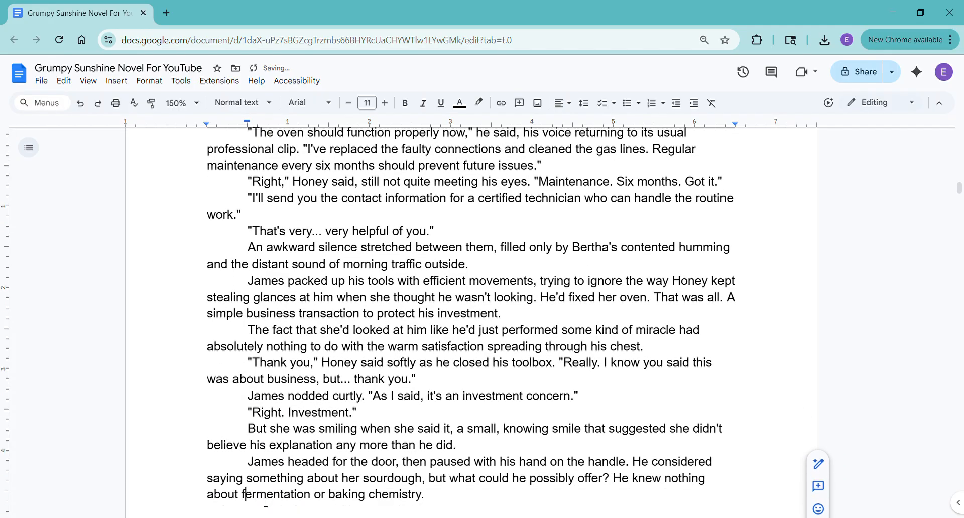
{"action": "key", "text": "Delete"}
{"action": "key", "text": "Down"}
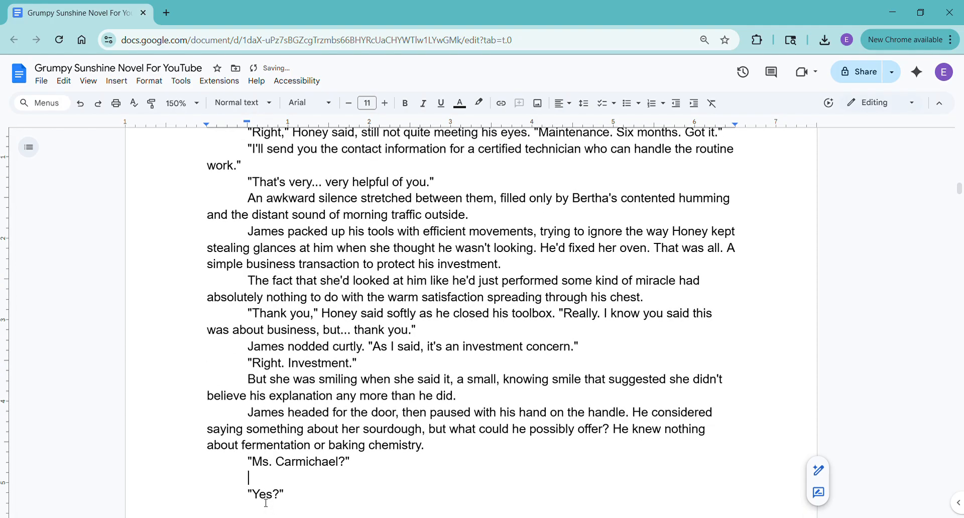
{"action": "key", "text": "Delete"}
Step: Delete the blank lines above the paragraphs starting "Try not to break anything else", "No promises" and "James stepped outside"
{"action": "key", "text": "Down"}
{"action": "key", "text": "Delete"}
{"action": "key", "text": "Down"}
{"action": "key", "text": "Down"}
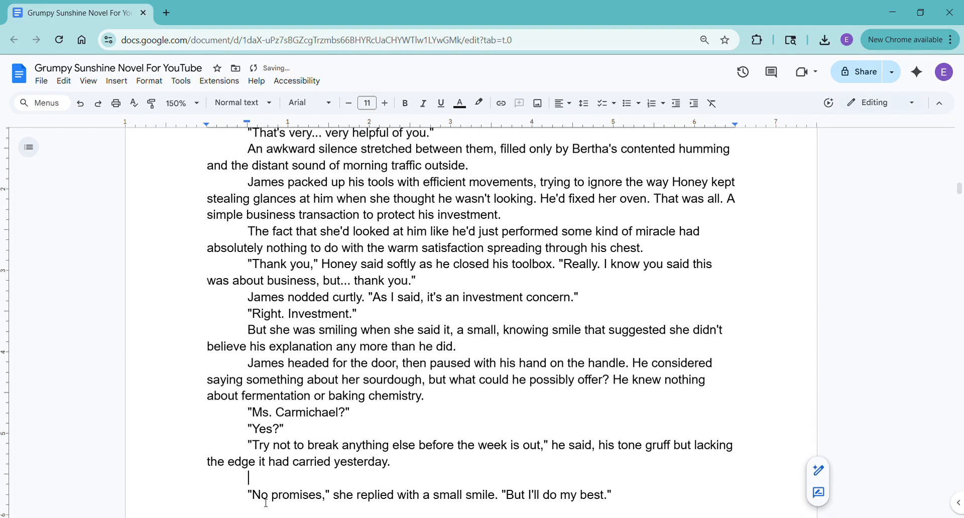
{"action": "key", "text": "Delete"}
{"action": "key", "text": "Down"}
{"action": "key", "text": "Delete"}
Step: Remove the blank lines between the chapter's closing paragraphs, from "As he drove away" to "And he definitely didn't find himself"
{"action": "key", "text": "Down"}
{"action": "key", "text": "Down"}
{"action": "key", "text": "Down"}
{"action": "key", "text": "Delete"}
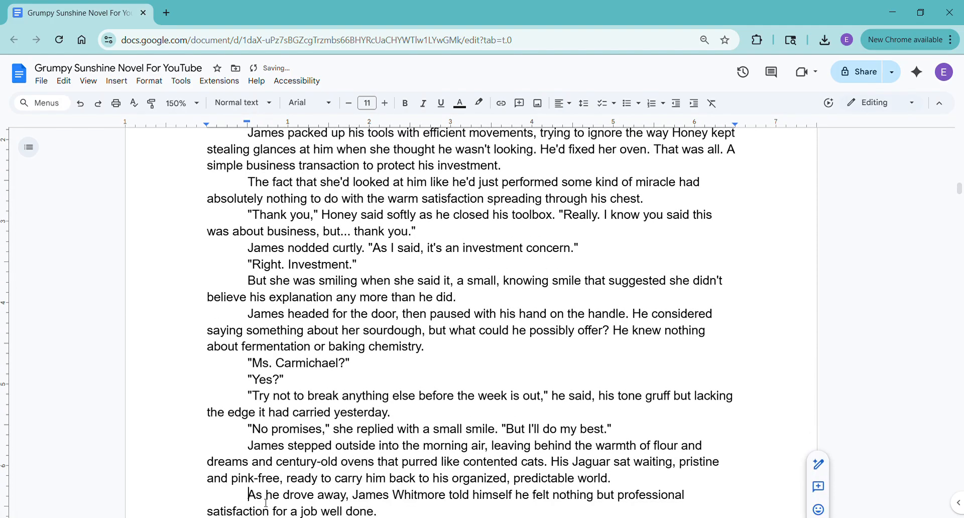
{"action": "key", "text": "Down"}
{"action": "key", "text": "Down"}
{"action": "key", "text": "Delete"}
{"action": "key", "text": "Down"}
{"action": "key", "text": "Down"}
{"action": "key", "text": "Delete"}
Step: Shorten the next chapter's heading to "Chapter 5" by removing the leading "#" and the title ": The Sweet Chaos Theory"
{"action": "scroll", "coordinate": [266, 503], "scroll_direction": "down", "scroll_amount": 4}
{"action": "key", "text": "Down"}
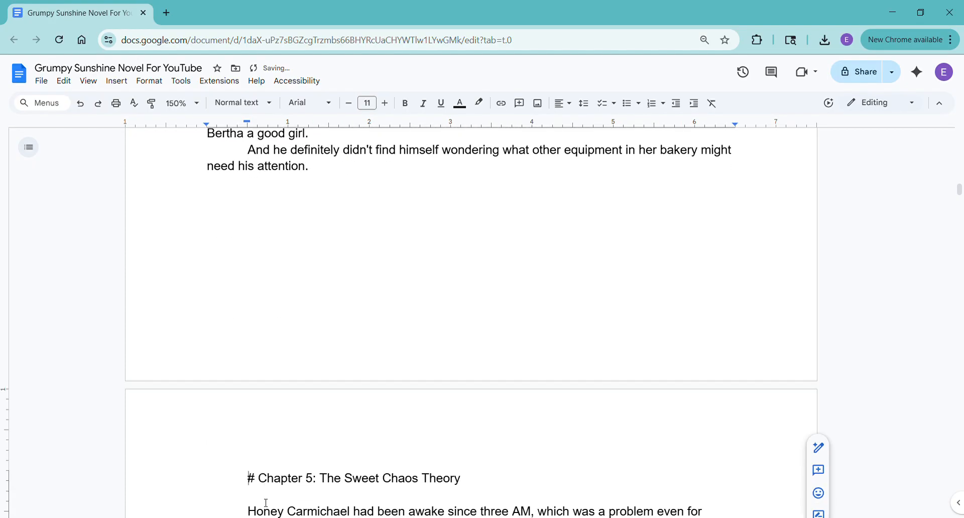
{"action": "key", "text": "Delete"}
{"action": "key", "text": "Delete"}
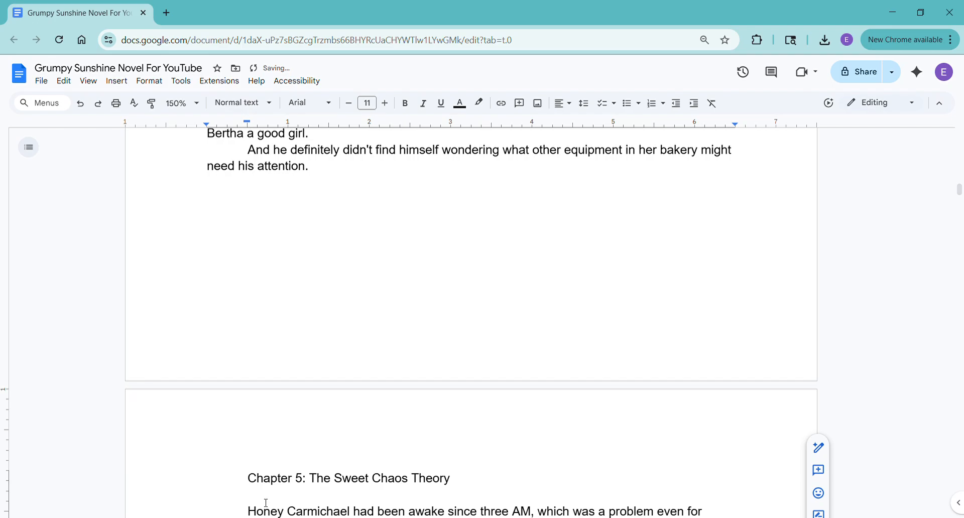
{"action": "left_click_drag", "start_coordinate": [303, 479], "coordinate": [454, 483]}
{"action": "key", "text": "BackSpace"}
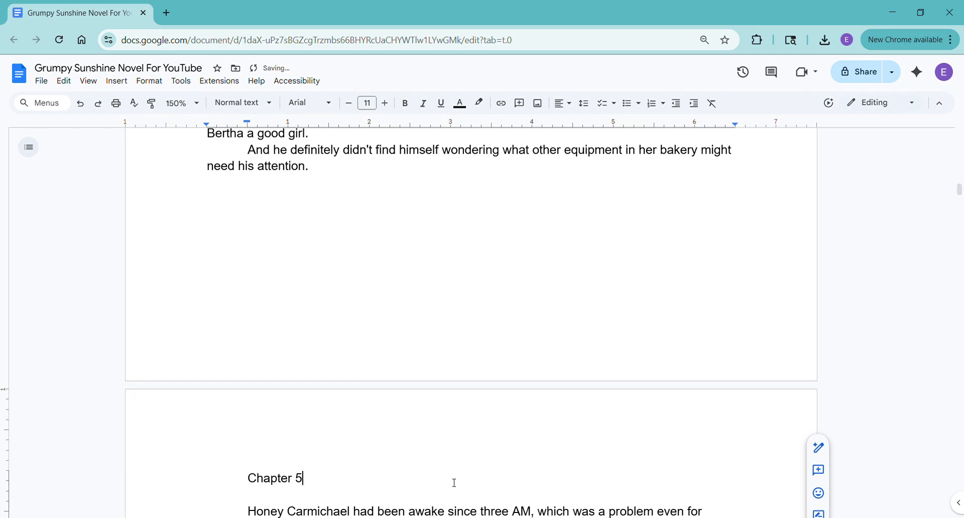
Step: Remove the blank lines between Chapter 5's opening paragraphs, down to the note starting "Remember, Honey-bee"
{"action": "key", "text": "Down"}
{"action": "key", "text": "Down"}
{"action": "key", "text": "Down"}
{"action": "key", "text": "Down"}
{"action": "key", "text": "Down"}
{"action": "key", "text": "Down"}
{"action": "key", "text": "Down"}
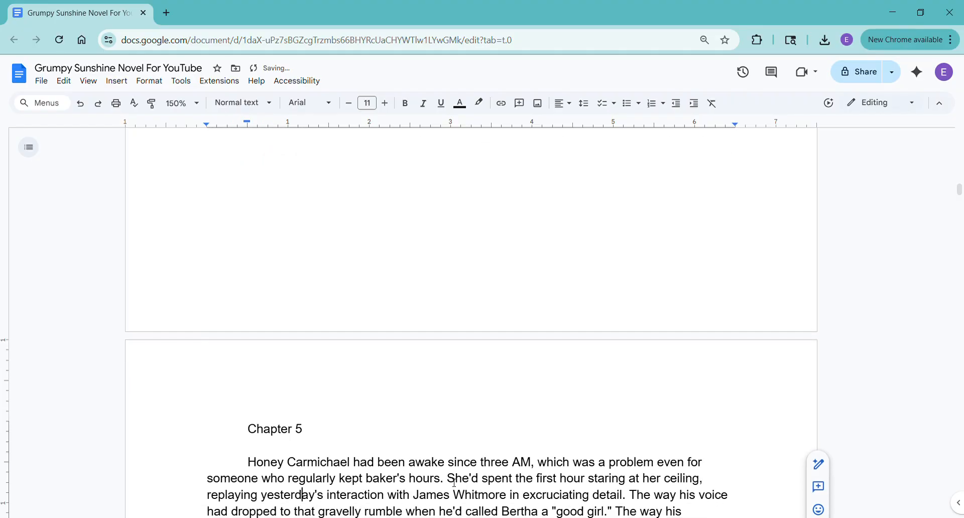
{"action": "type", "text": "\"Nope,\" she said aloud to her empty apartment, throwing back the covers. \"Not doing this. Not thinking about landlords with nice forearms at three in the morning. That's the express lane to disaster town.\""}
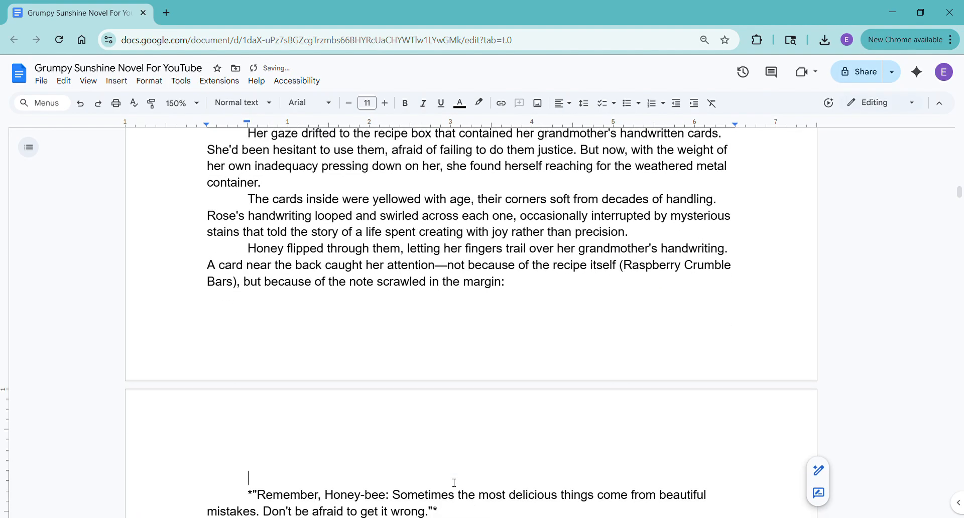
{"action": "key", "text": "Delete"}
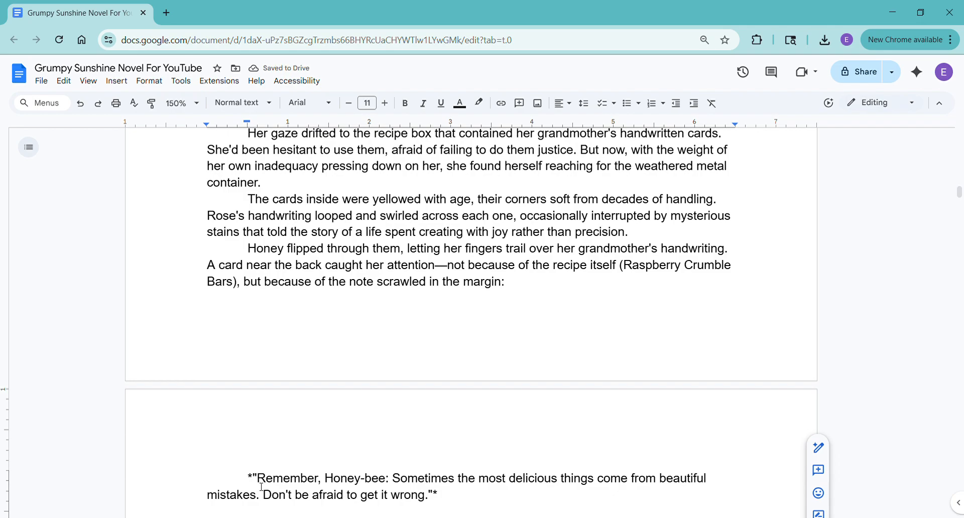
Step: Italicize the note starting "Remember, Honey-bee" and remove the asterisks and quotation marks around it
{"action": "left_click_drag", "start_coordinate": [257, 483], "coordinate": [433, 504]}
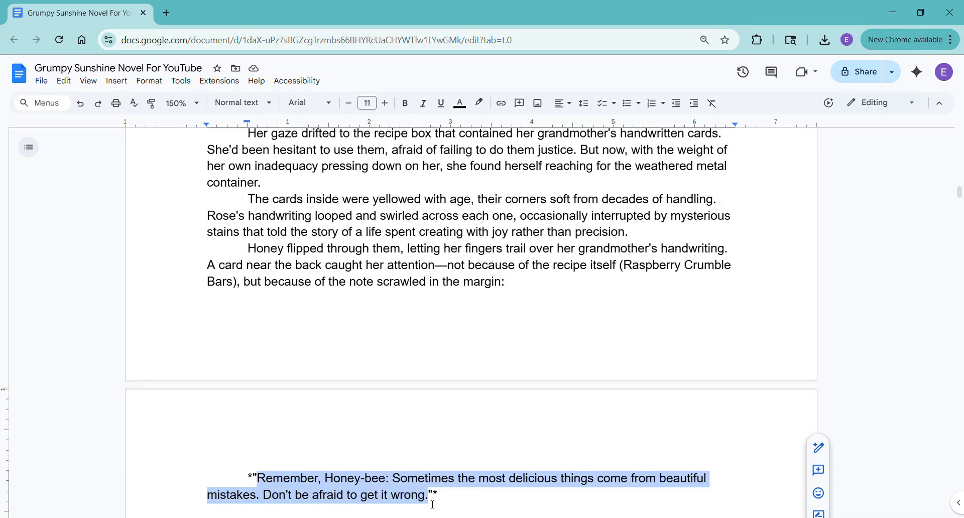
{"action": "left_click", "coordinate": [423, 103]}
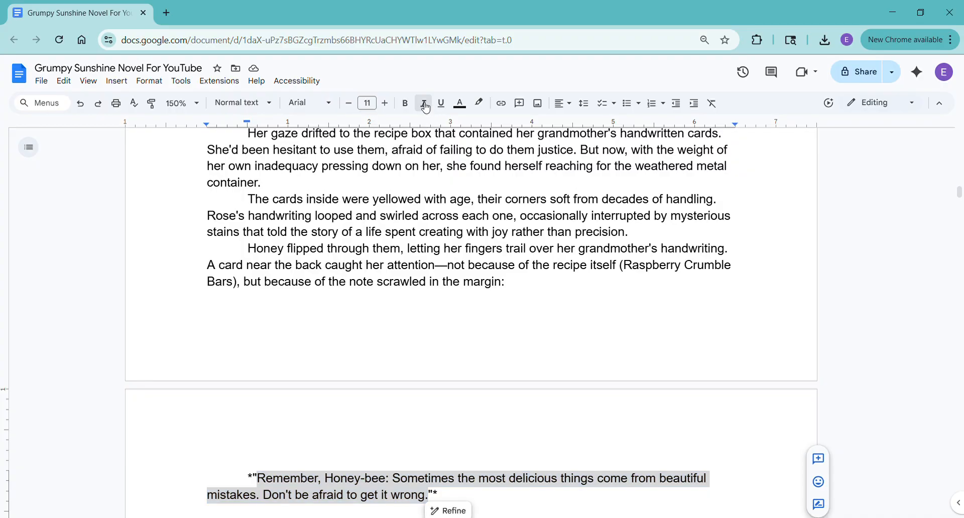
{"action": "left_click", "coordinate": [262, 478]}
{"action": "key", "text": "BackSpace"}
{"action": "key", "text": "BackSpace"}
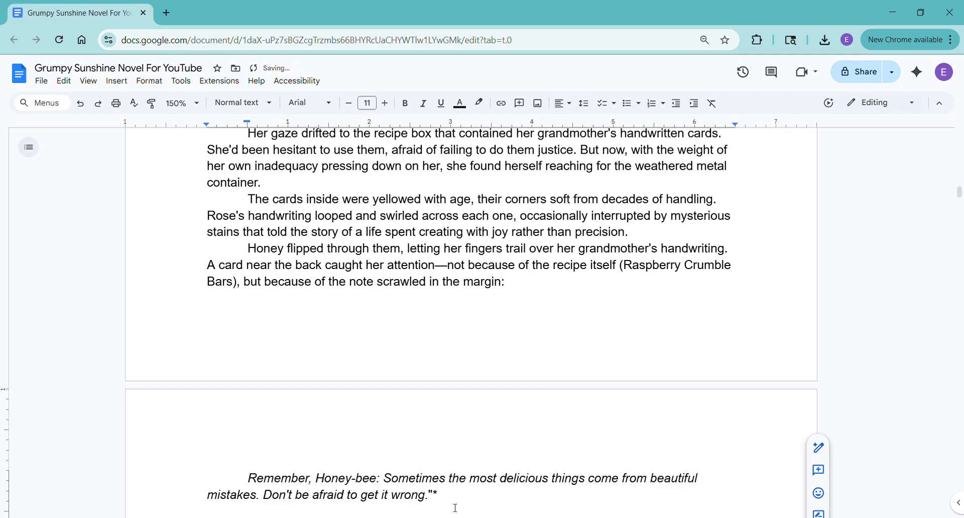
{"action": "left_click", "coordinate": [442, 502]}
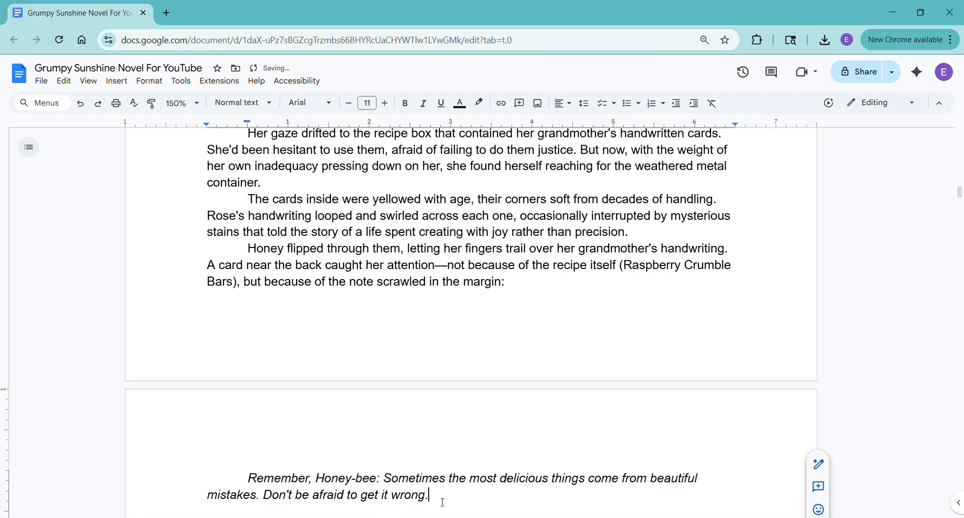
Step: Delete the blank line above the paragraph starting "Honey felt something catch in her throat"
{"action": "left_click", "coordinate": [262, 314]}
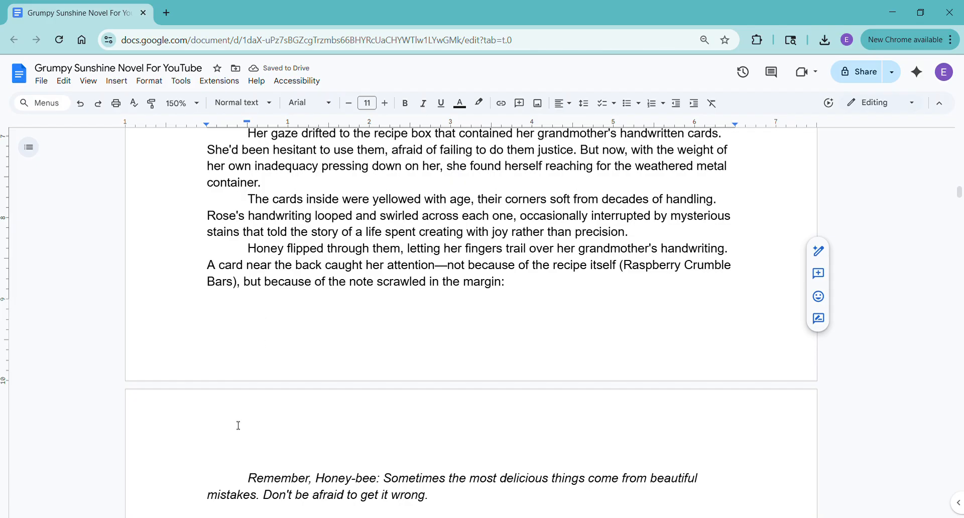
{"action": "left_click", "coordinate": [248, 448]}
{"action": "key", "text": "Down"}
{"action": "key", "text": "Down"}
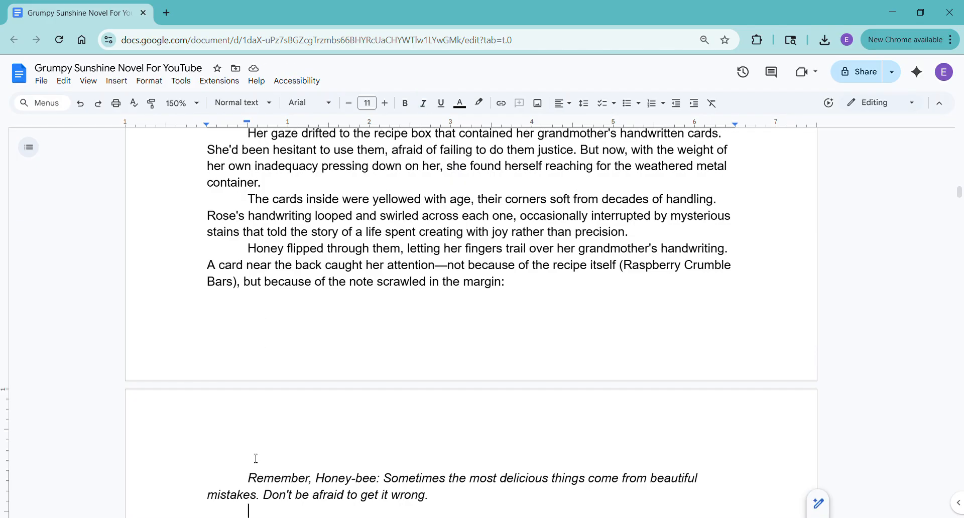
{"action": "scroll", "coordinate": [256, 458], "scroll_direction": "down", "scroll_amount": 1}
{"action": "key", "text": "Delete"}
Step: Delete the blank lines above the paragraphs starting "Okay, Grandma" and "Honey moved toward one of her work stations"
{"action": "key", "text": "Down"}
{"action": "key", "text": "Down"}
{"action": "key", "text": "Down"}
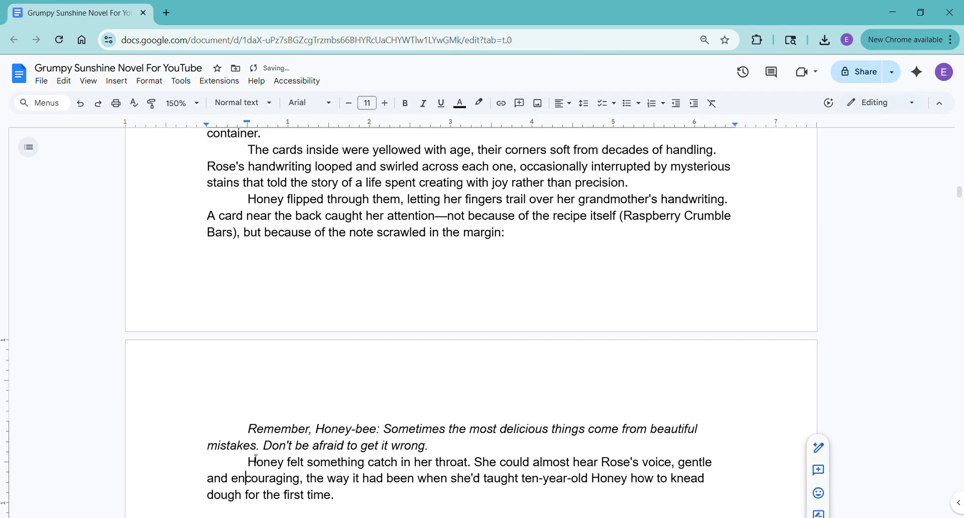
{"action": "type", "text": "\"Okay, Grandma,\" she whispered. \"Beautiful mistakes it is.\""}
{"action": "key", "text": "Return"}
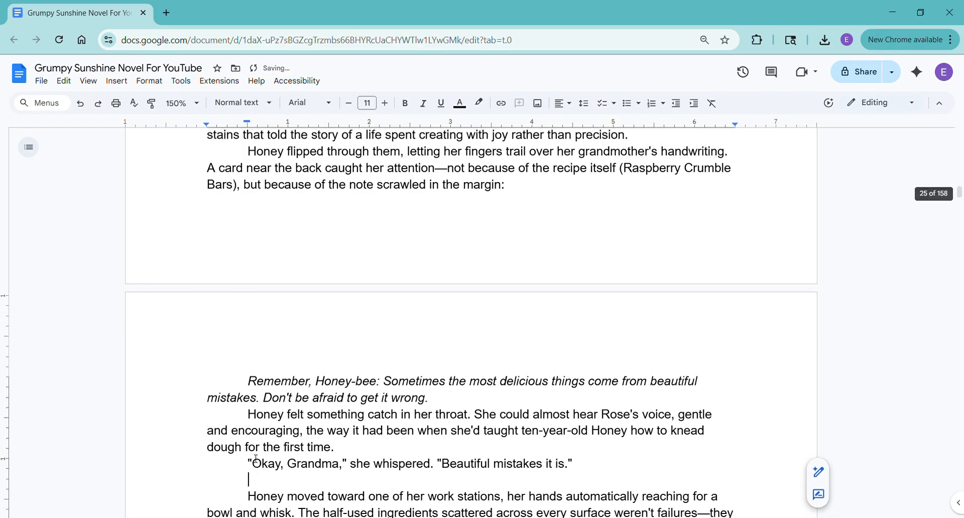
{"action": "key", "text": "Delete"}
{"action": "key", "text": "Down"}
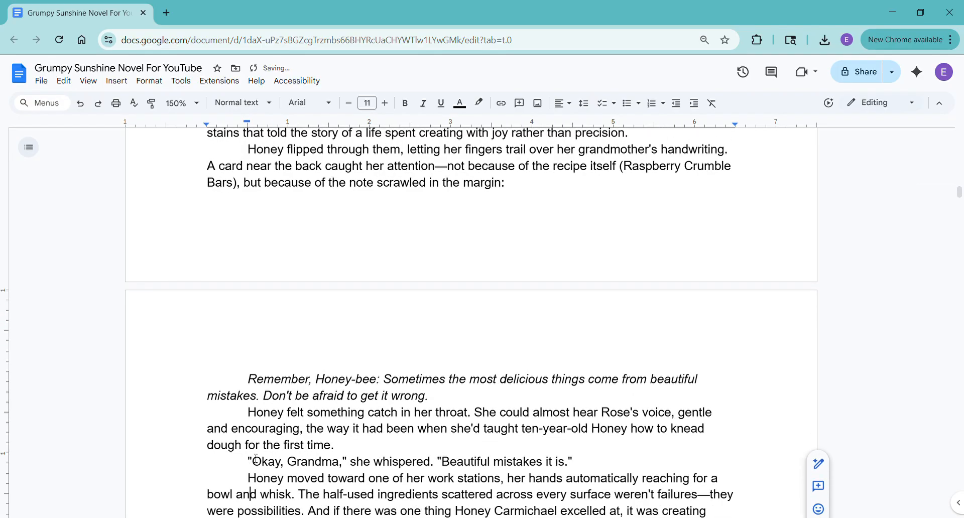
Step: Delete the blank lines above the paragraphs starting "For the next two hours" and "The result was"
{"action": "key", "text": "Down"}
{"action": "key", "text": "Down"}
{"action": "key", "text": "Down"}
{"action": "key", "text": "Down"}
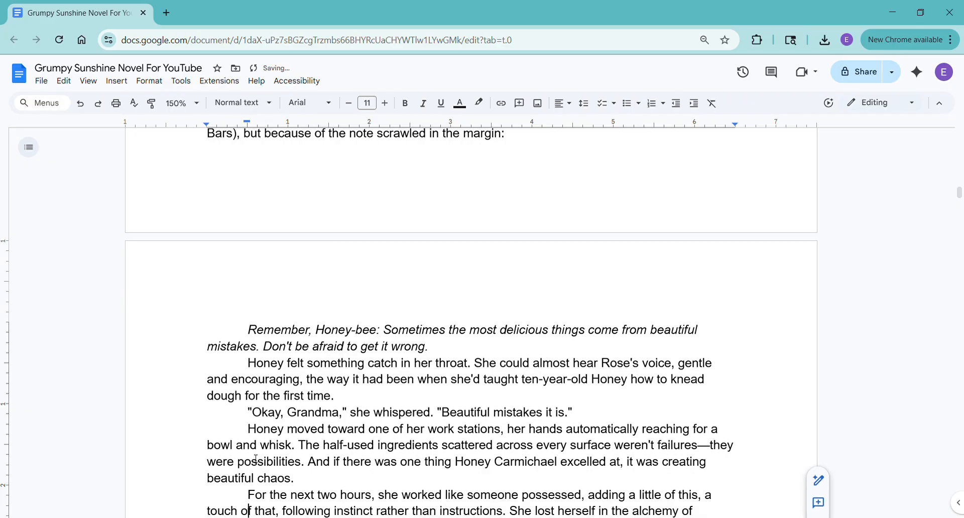
{"action": "key", "text": "Down"}
{"action": "key", "text": "Down"}
{"action": "key", "text": "Down"}
{"action": "key", "text": "Down"}
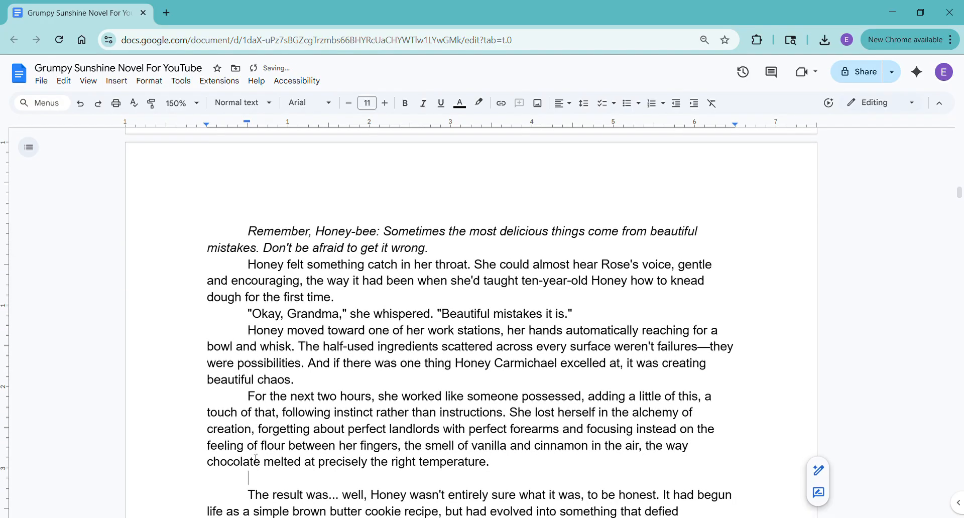
{"action": "key", "text": "Delete"}
Step: Delete the blank lines between paragraphs from "Bertha, for her part" through "Okay," she said, peering at her handiwork
{"action": "key", "text": "Down"}
{"action": "key", "text": "Down"}
{"action": "key", "text": "Down"}
{"action": "key", "text": "Down"}
{"action": "key", "text": "Down"}
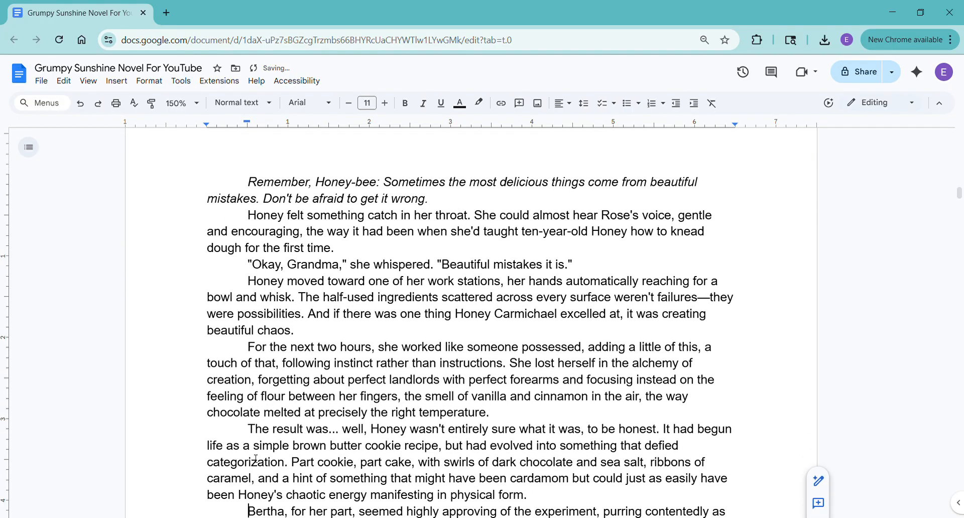
{"action": "key", "text": "Down"}
{"action": "key", "text": "Down"}
{"action": "key", "text": "Down"}
{"action": "key", "text": "Down"}
{"action": "key", "text": "Down"}
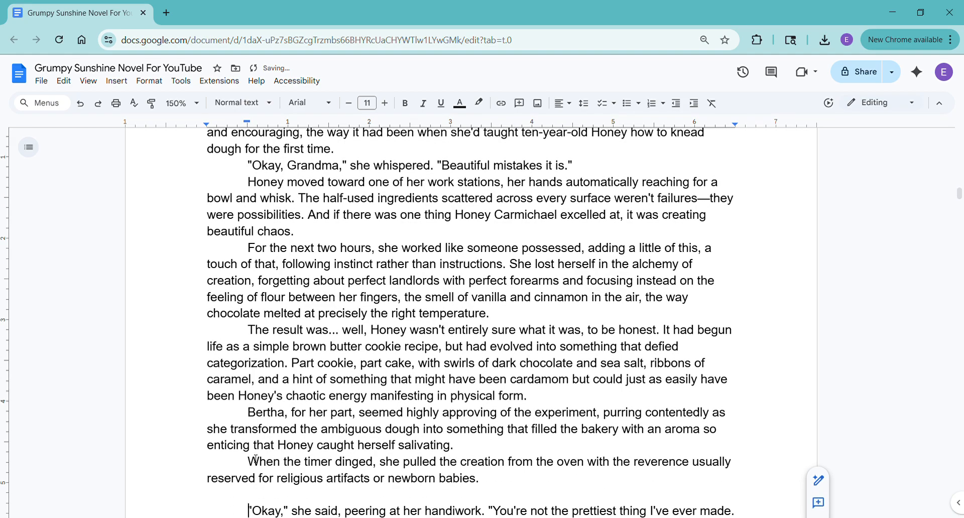
{"action": "key", "text": "BackSpace"}
Step: Delete the blank lines above the paragraphs starting "Her creation looked a bit wild" and "Honey set them on the cooling rack"
{"action": "key", "text": "Down"}
{"action": "key", "text": "Delete"}
{"action": "key", "text": "Down"}
{"action": "key", "text": "Down"}
{"action": "key", "text": "Down"}
{"action": "key", "text": "Down"}
{"action": "key", "text": "Delete"}
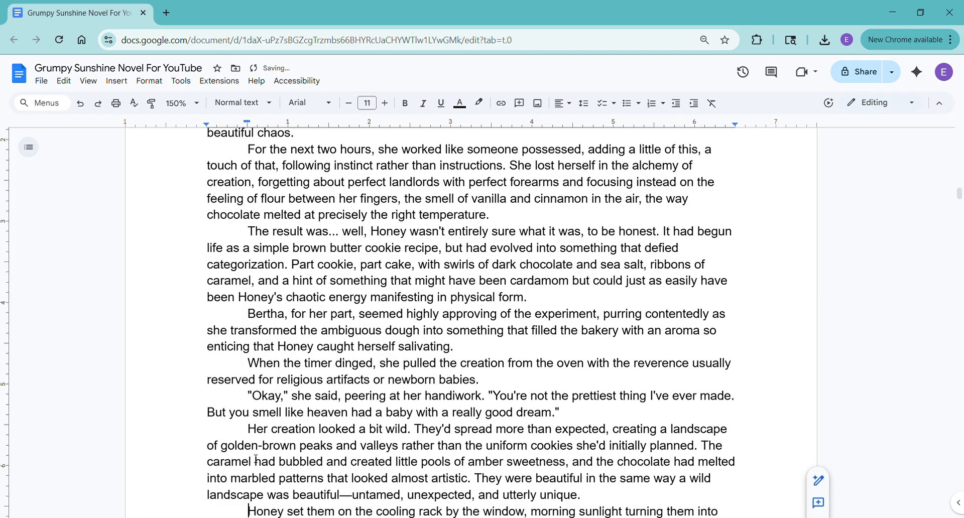
Step: Delete the blank lines above the paragraphs starting "We're not open!" and "Well, I know that, dear"
{"action": "key", "text": "Down"}
{"action": "key", "text": "Down"}
{"action": "key", "text": "Down"}
{"action": "key", "text": "Down"}
{"action": "key", "text": "Delete"}
{"action": "key", "text": "Down"}
{"action": "key", "text": "Down"}
{"action": "key", "text": "Delete"}
Step: Delete the blank lines above the paragraphs starting "Honey blinked" and "Betty Lou gave her a look"
{"action": "key", "text": "Down"}
{"action": "key", "text": "Down"}
{"action": "key", "text": "Down"}
{"action": "key", "text": "Delete"}
{"action": "key", "text": "Down"}
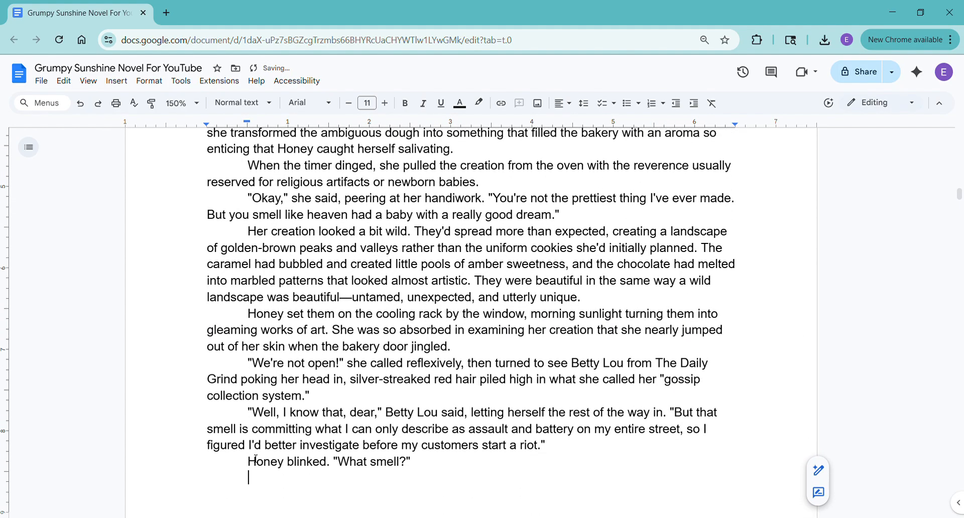
{"action": "key", "text": "Delete"}
Step: Delete the blank lines above the paragraphs starting "Oh.", "Betty Lou approached the cooling rack" and "Lord have mercy"
{"action": "key", "text": "Down"}
{"action": "key", "text": "Delete"}
{"action": "key", "text": "Down"}
{"action": "key", "text": "Down"}
{"action": "key", "text": "Delete"}
{"action": "key", "text": "Down"}
{"action": "key", "text": "Down"}
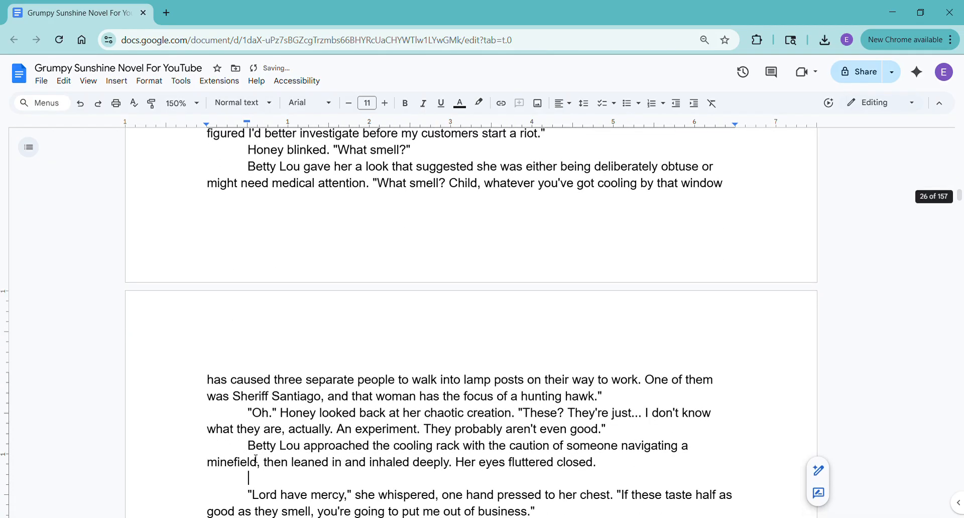
{"action": "key", "text": "Delete"}
Step: Delete the blank lines between paragraphs from "What? No! They're not" through "Life's too short"
{"action": "key", "text": "Down"}
{"action": "key", "text": "Delete"}
{"action": "key", "text": "Down"}
{"action": "key", "text": "Delete"}
{"action": "key", "text": "Down"}
{"action": "key", "text": "Down"}
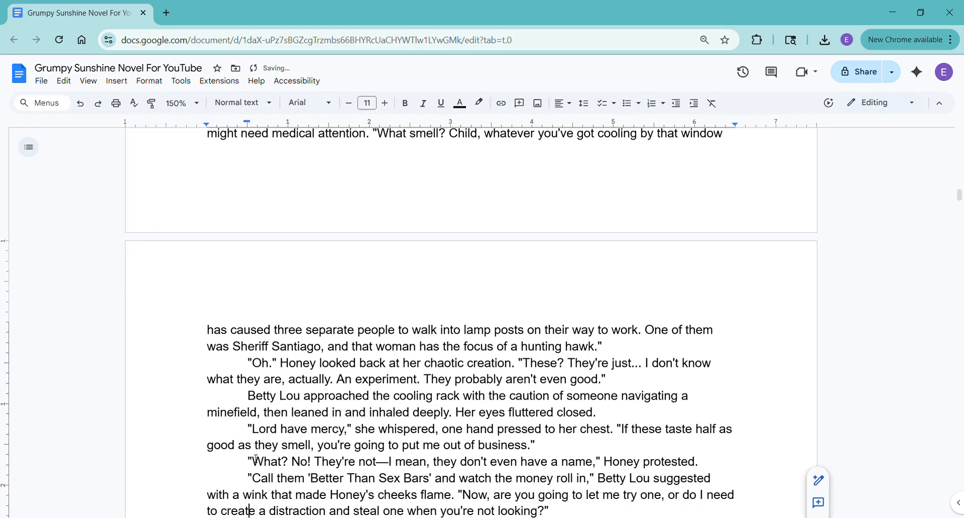
{"action": "key", "text": "Down"}
{"action": "key", "text": "Delete"}
{"action": "key", "text": "Down"}
{"action": "key", "text": "Delete"}
Step: Delete the blank lines above the paragraphs starting "Before Honey could protest further" and "Holy mother of"
{"action": "key", "text": "Down"}
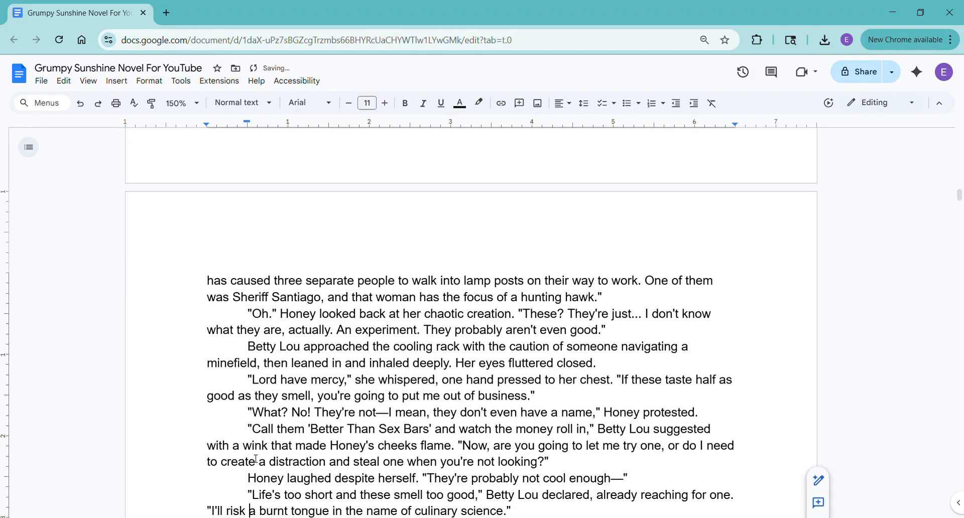
{"action": "key", "text": "Down"}
{"action": "key", "text": "Delete"}
{"action": "key", "text": "Down"}
{"action": "key", "text": "Down"}
{"action": "key", "text": "Down"}
{"action": "key", "text": "Delete"}
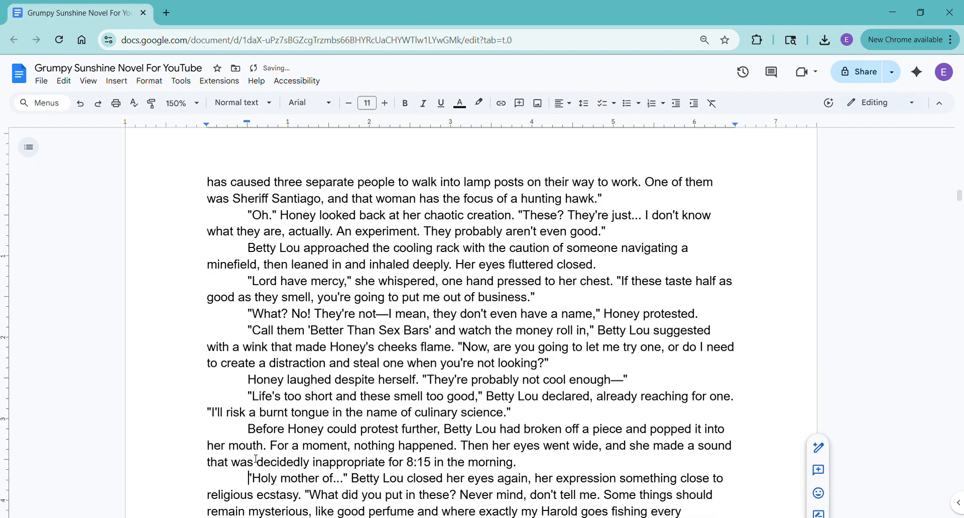
Step: Delete the blank lines between paragraphs from "They're really okay?" through "I, uh, thought I'd check"
{"action": "key", "text": "Down"}
{"action": "key", "text": "Down"}
{"action": "key", "text": "Delete"}
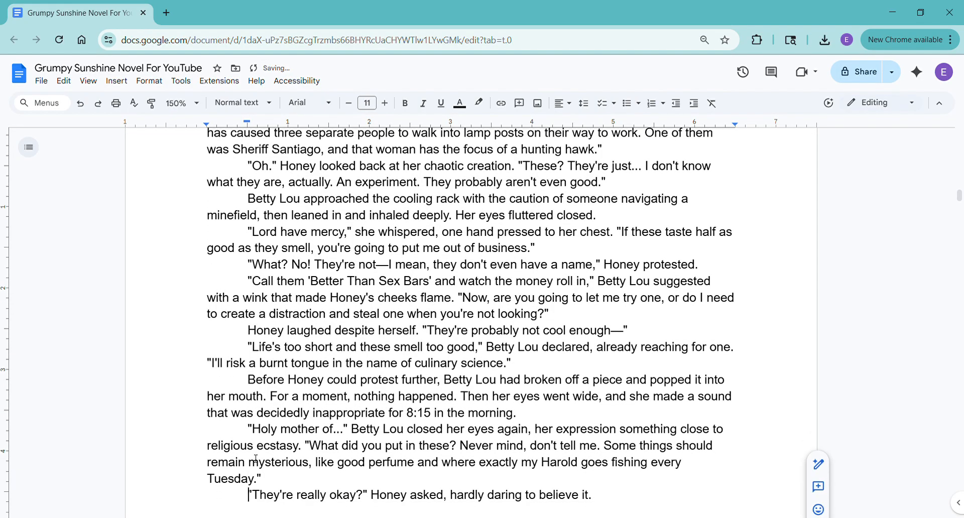
{"action": "key", "text": "Down"}
{"action": "key", "text": "Delete"}
{"action": "key", "text": "Delete"}
{"action": "key", "text": "Down"}
{"action": "key", "text": "Down"}
{"action": "key", "text": "Delete"}
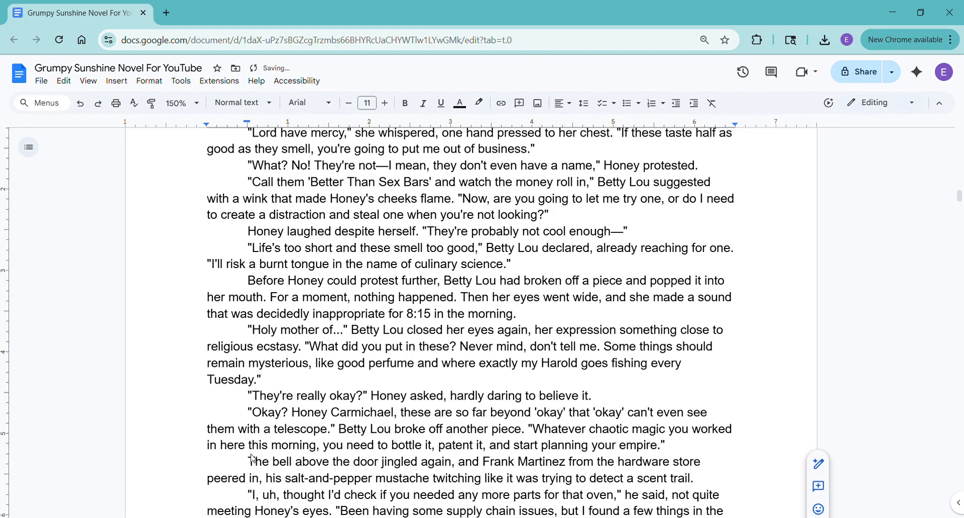
Step: Delete the blank lines above the paragraphs starting "His voice trailed off", "Are those cookies?" and "They're 'Better Than Sex Bars'"
{"action": "key", "text": "Down"}
{"action": "key", "text": "Down"}
{"action": "key", "text": "Delete"}
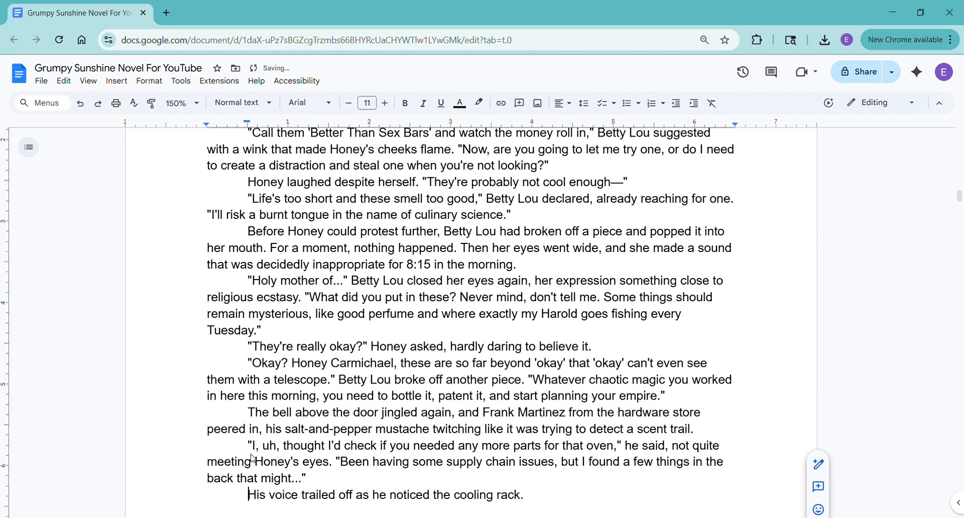
{"action": "key", "text": "Delete"}
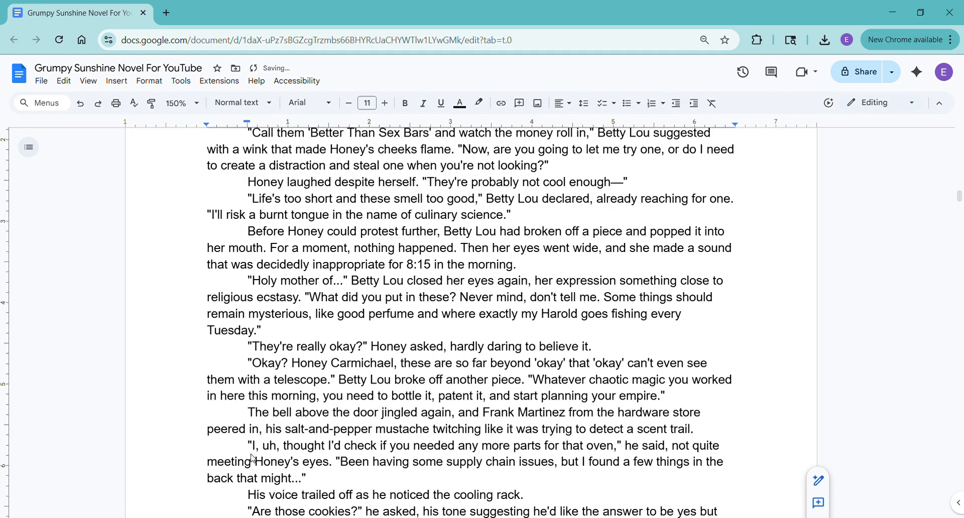
{"action": "key", "text": "Down"}
{"action": "key", "text": "Down"}
{"action": "key", "text": "BackSpace"}
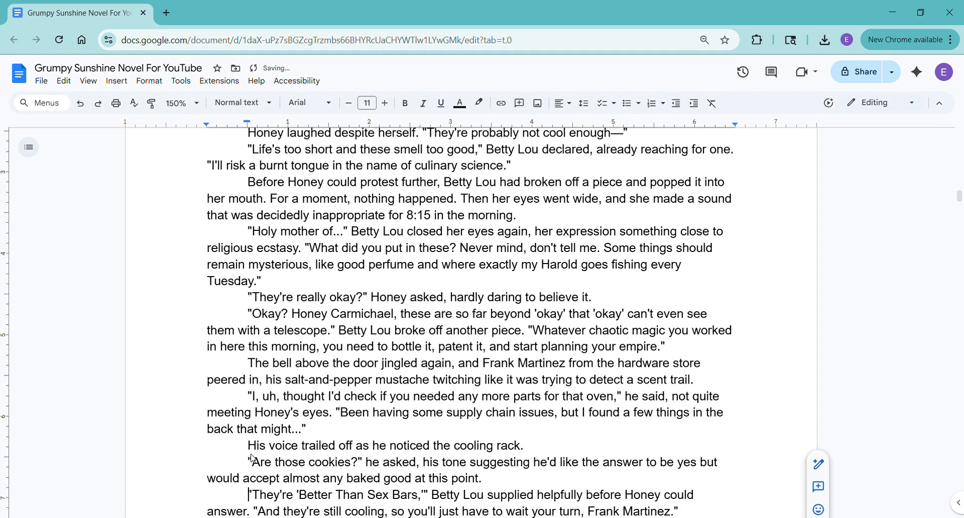
Step: Delete the blank lines between paragraphs from "Frank's eyebrows shot" through "Frank's expression brightened"
{"action": "key", "text": "Down"}
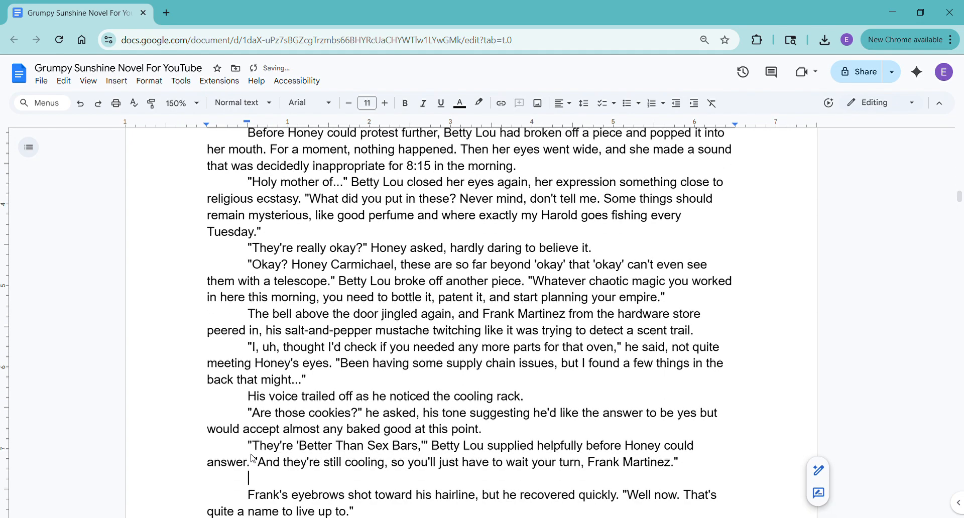
{"action": "key", "text": "Delete"}
{"action": "key", "text": "Down"}
{"action": "key", "text": "Delete"}
{"action": "key", "text": "Down"}
{"action": "key", "text": "Down"}
{"action": "key", "text": "Delete"}
Step: Delete the blank lines above the paragraphs starting "Honey felt a small surge of pride" and "She created these"
{"action": "key", "text": "Down"}
{"action": "key", "text": "Down"}
{"action": "key", "text": "Down"}
{"action": "key", "text": "Up"}
{"action": "key", "text": "Down"}
{"action": "key", "text": "Down"}
{"action": "key", "text": "Down"}
{"action": "key", "text": "Down"}
{"action": "key", "text": "Down"}
{"action": "key", "text": "Down"}
{"action": "key", "text": "Delete"}
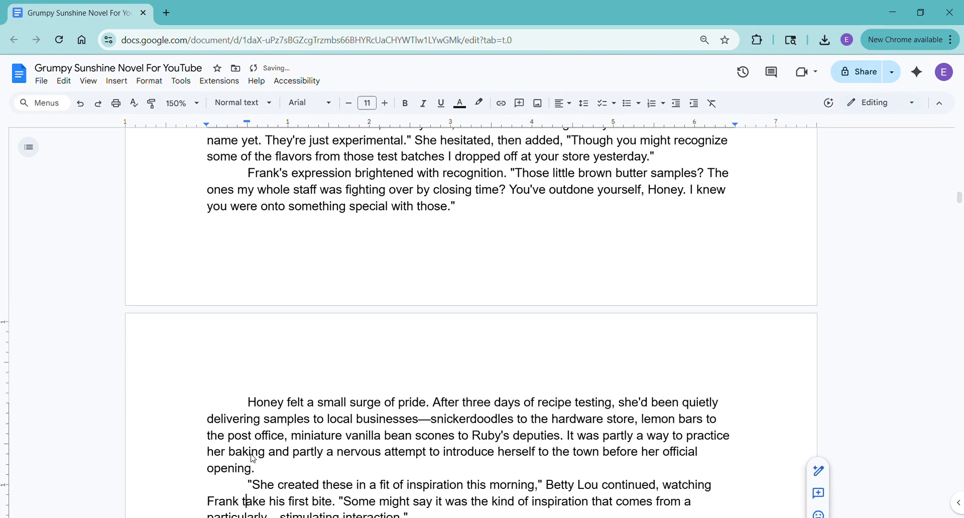
Step: Delete the blank lines above the paragraphs starting "Frank's gaze sharpened" and "That was about Bertha"
{"action": "key", "text": "Down"}
{"action": "key", "text": "Down"}
{"action": "key", "text": "Down"}
{"action": "key", "text": "Delete"}
{"action": "key", "text": "Down"}
{"action": "key", "text": "Down"}
{"action": "key", "text": "Down"}
{"action": "key", "text": "Delete"}
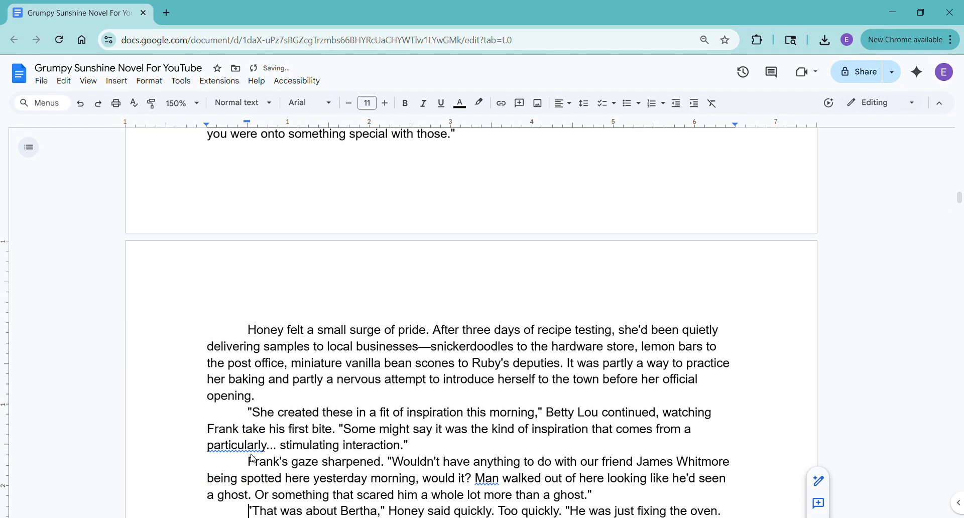
Step: Delete the blank lines above the paragraphs starting "Mmm-hmm", "The entire town is not" and "This time it was"
{"action": "key", "text": "Down"}
{"action": "key", "text": "Down"}
{"action": "key", "text": "Delete"}
{"action": "key", "text": "Down"}
{"action": "key", "text": "Down"}
{"action": "key", "text": "Down"}
{"action": "key", "text": "Delete"}
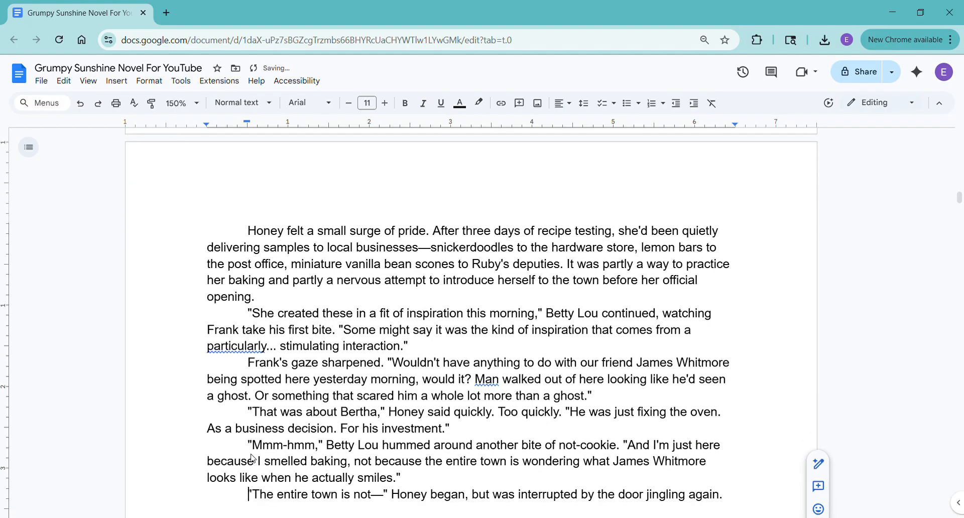
{"action": "key", "text": "Delete"}
Step: Delete the blank lines above the paragraphs starting "I heard there was some kind of commotion", "Jo!" and "Very loudly"
{"action": "key", "text": "Down"}
{"action": "key", "text": "Down"}
{"action": "key", "text": "Down"}
{"action": "key", "text": "Delete"}
{"action": "key", "text": "Down"}
{"action": "key", "text": "Down"}
{"action": "key", "text": "Delete"}
{"action": "key", "text": "Down"}
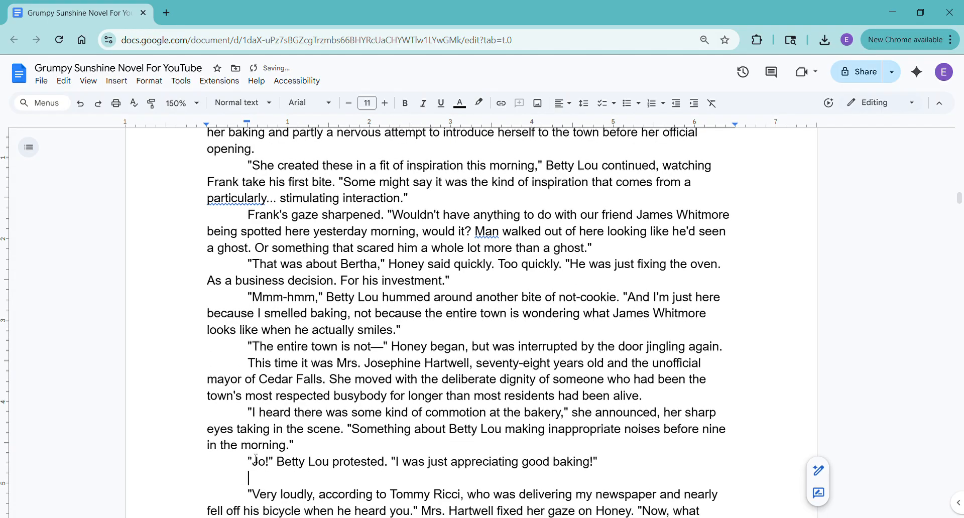
{"action": "key", "text": "Delete"}
Step: Delete the blank lines between paragraphs from "They don't even have a proper name" through "Mrs. Hartwell accepted the offering"
{"action": "key", "text": "Down"}
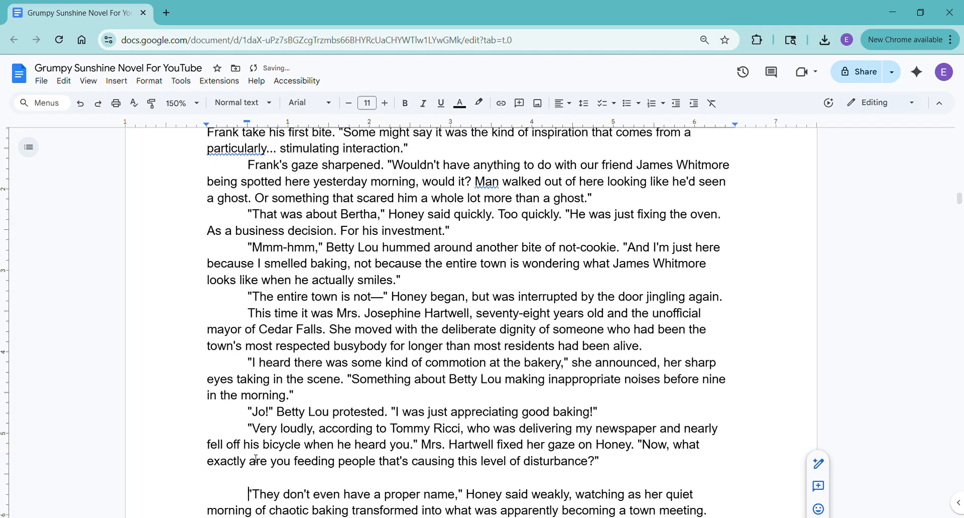
{"action": "key", "text": "Delete"}
{"action": "key", "text": "Down"}
{"action": "key", "text": "Delete"}
{"action": "key", "text": "Down"}
{"action": "key", "text": "Down"}
{"action": "key", "text": "Delete"}
Step: Delete the blank lines above the paragraphs starting "Well," she said after a moment, "Coming from" and "I thought your lemon squares"
{"action": "key", "text": "Down"}
{"action": "key", "text": "Down"}
{"action": "key", "text": "Down"}
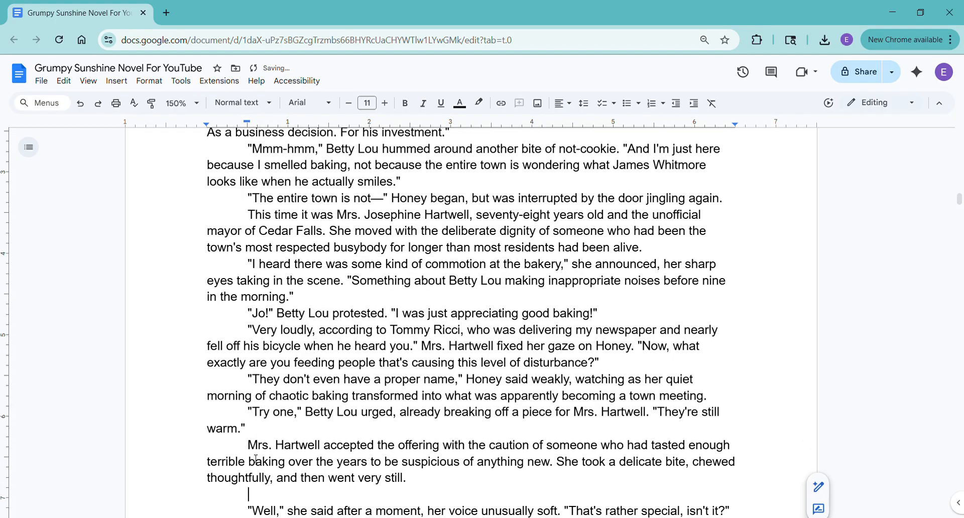
{"action": "key", "text": "Delete"}
{"action": "key", "text": "Down"}
{"action": "key", "text": "Delete"}
{"action": "key", "text": "Down"}
{"action": "key", "text": "Down"}
{"action": "key", "text": "Delete"}
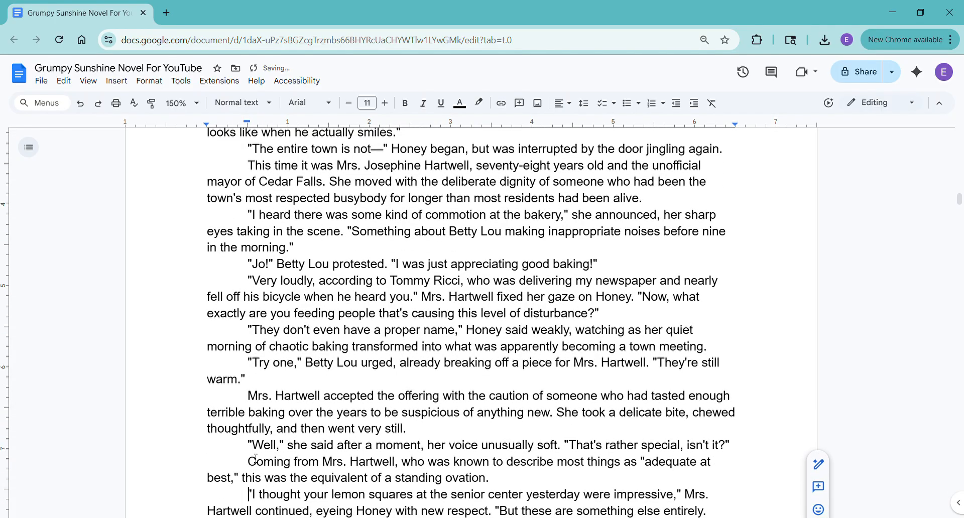
Step: Delete the blank lines above the paragraphs starting "Honey's cheeks warmed", "You have quite a gift" and "Honey felt her throat tighten"
{"action": "key", "text": "Down"}
{"action": "key", "text": "Down"}
{"action": "key", "text": "Down"}
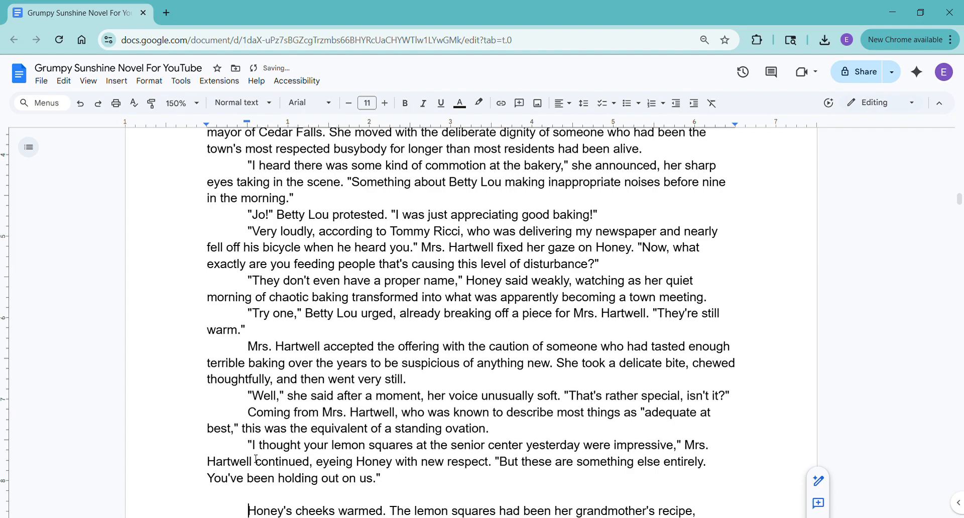
{"action": "key", "text": "BackSpace"}
{"action": "key", "text": "Down"}
{"action": "key", "text": "Down"}
{"action": "key", "text": "Down"}
{"action": "key", "text": "Delete"}
{"action": "key", "text": "Down"}
{"action": "key", "text": "Down"}
{"action": "key", "text": "Delete"}
Step: Delete the blank lines between paragraphs from "She must have been quite talented" through "The bell jingled again"
{"action": "key", "text": "Down"}
{"action": "key", "text": "Down"}
{"action": "key", "text": "Delete"}
{"action": "key", "text": "Down"}
{"action": "key", "text": "Down"}
{"action": "key", "text": "Delete"}
{"action": "key", "text": "Down"}
{"action": "key", "text": "Down"}
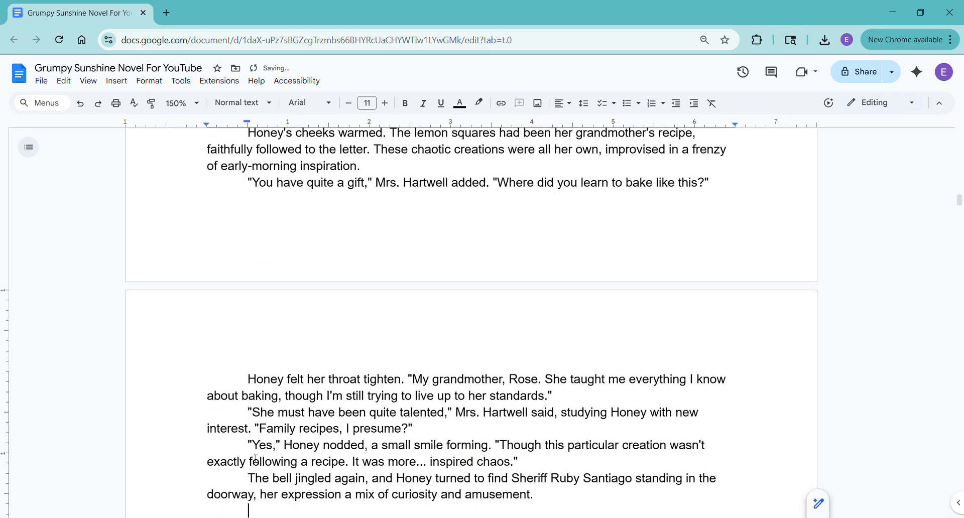
Step: Delete the blank lines between paragraphs from "I heard there was some kind of public disturbance" through "Apparently," Honey said
{"action": "key", "text": "Delete"}
{"action": "key", "text": "Down"}
{"action": "key", "text": "Down"}
{"action": "key", "text": "Down"}
{"action": "key", "text": "Delete"}
{"action": "key", "text": "Down"}
{"action": "key", "text": "Down"}
{"action": "key", "text": "Delete"}
{"action": "key", "text": "Down"}
{"action": "key", "text": "Down"}
{"action": "key", "text": "Delete"}
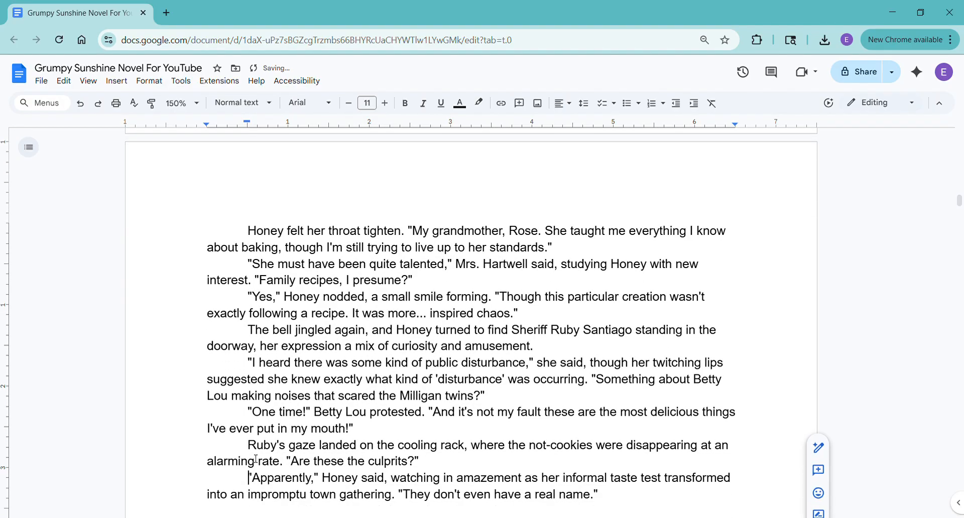
Step: Delete the blank lines above the paragraphs starting "Better Than Sex Bars", "Ruby raised an eyebrow" and "Try one and tell me"
{"action": "key", "text": "Delete"}
{"action": "key", "text": "Down"}
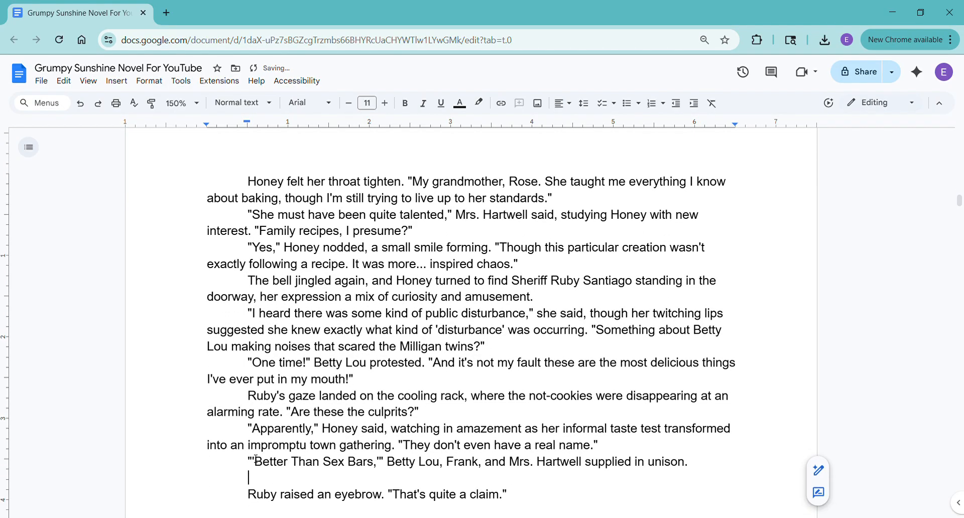
{"action": "key", "text": "Delete"}
{"action": "key", "text": "Down"}
{"action": "key", "text": "Delete"}
{"action": "key", "text": "Down"}
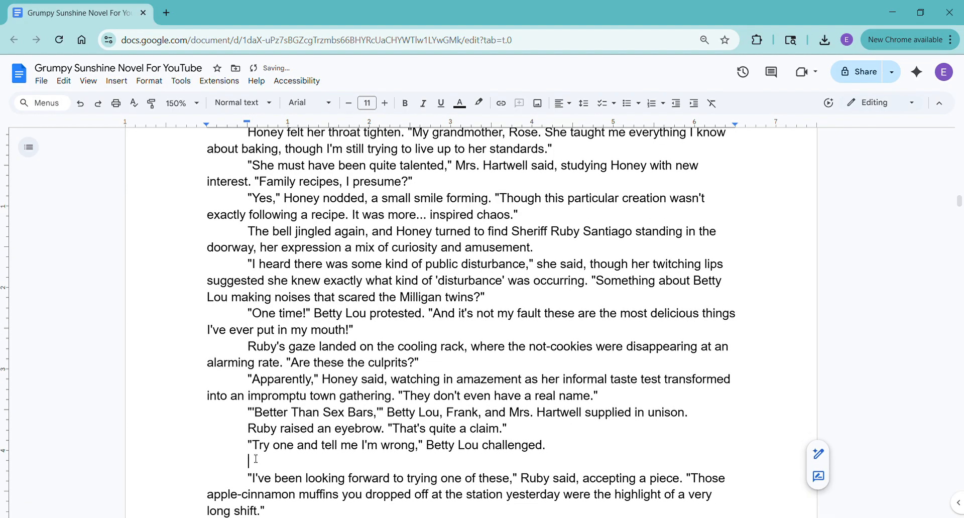
Step: Delete the blank lines above the paragraphs starting "I've been looking forward", "Five minutes later" and "You need to open this bakery"
{"action": "key", "text": "Delete"}
{"action": "key", "text": "Down"}
{"action": "key", "text": "Down"}
{"action": "key", "text": "Delete"}
{"action": "key", "text": "Down"}
{"action": "key", "text": "Down"}
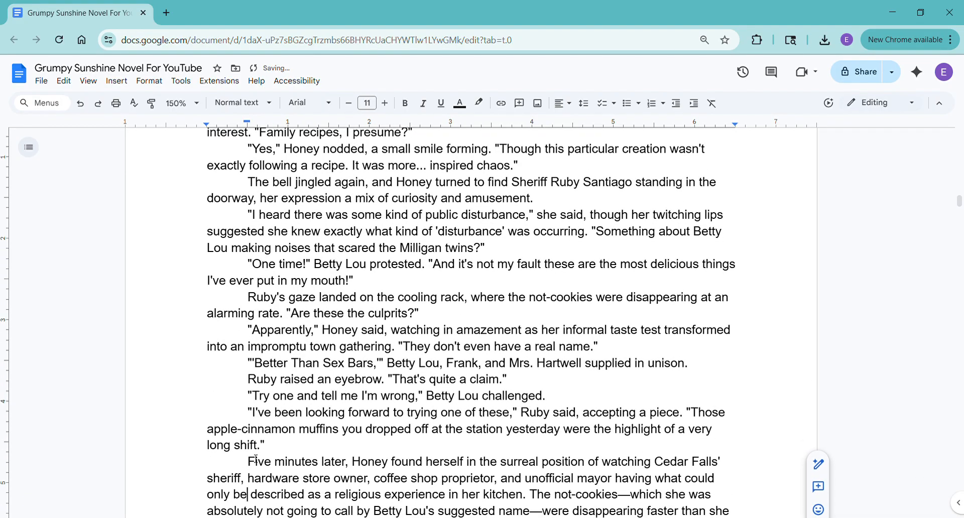
{"action": "key", "text": "Down"}
{"action": "key", "text": "Down"}
{"action": "key", "text": "Delete"}
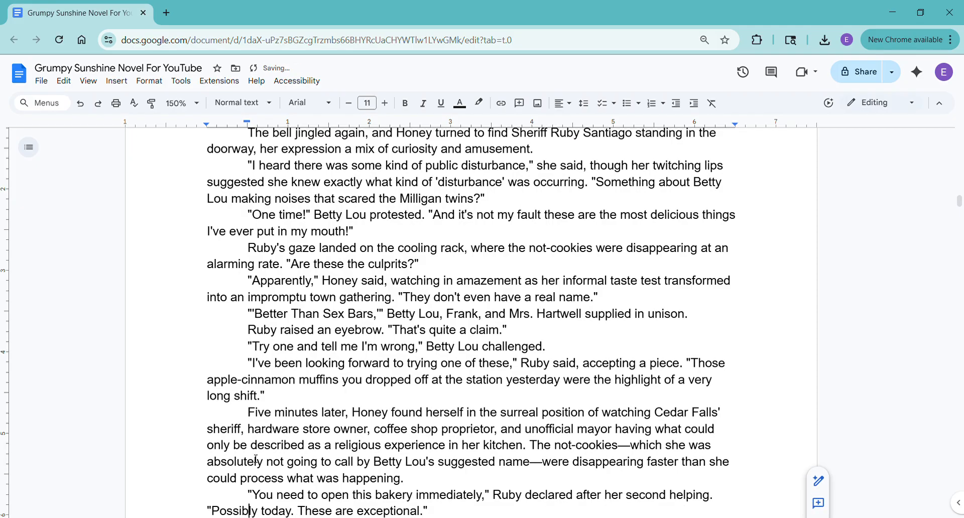
Step: Delete the blank lines above the paragraphs starting "I'm not ready!", "Details," and "Chaos Bars," Honey said
{"action": "key", "text": "Down"}
{"action": "key", "text": "Down"}
{"action": "key", "text": "Down"}
{"action": "key", "text": "Up"}
{"action": "key", "text": "Delete"}
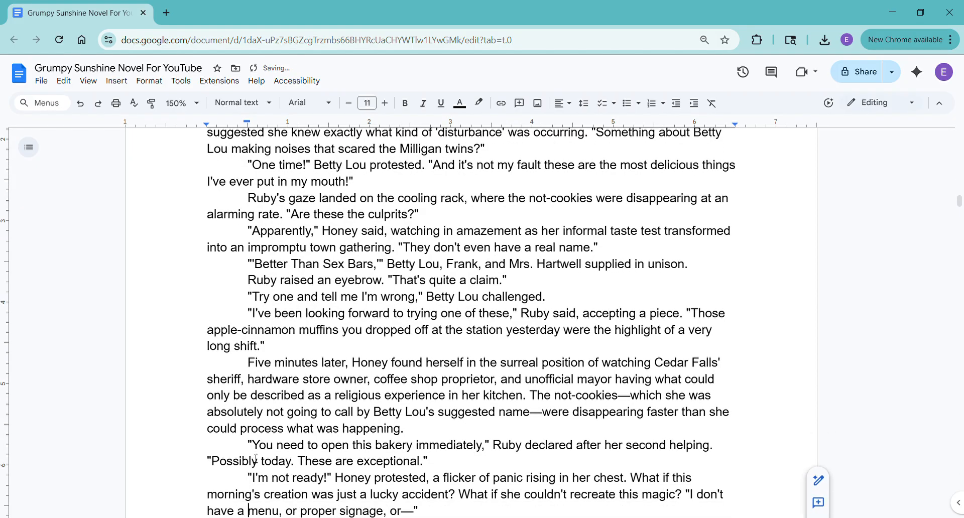
{"action": "key", "text": "Down"}
{"action": "key", "text": "Down"}
{"action": "key", "text": "Down"}
{"action": "key", "text": "Delete"}
{"action": "key", "text": "Down"}
{"action": "key", "text": "Down"}
{"action": "key", "text": "Down"}
{"action": "key", "text": "Down"}
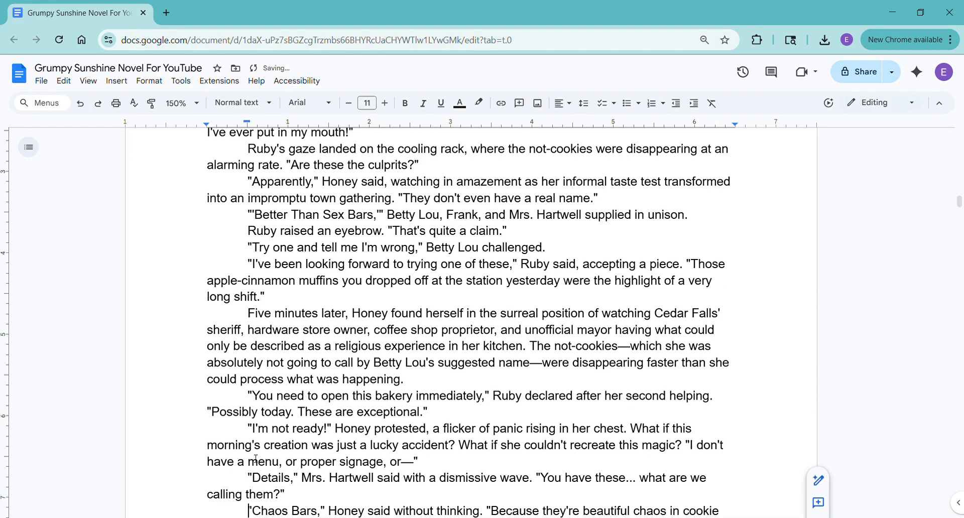
Step: Delete the blank lines between paragraphs from "Perfect," Frank nodded through "The thought sent equal parts thrill"
{"action": "key", "text": "Delete"}
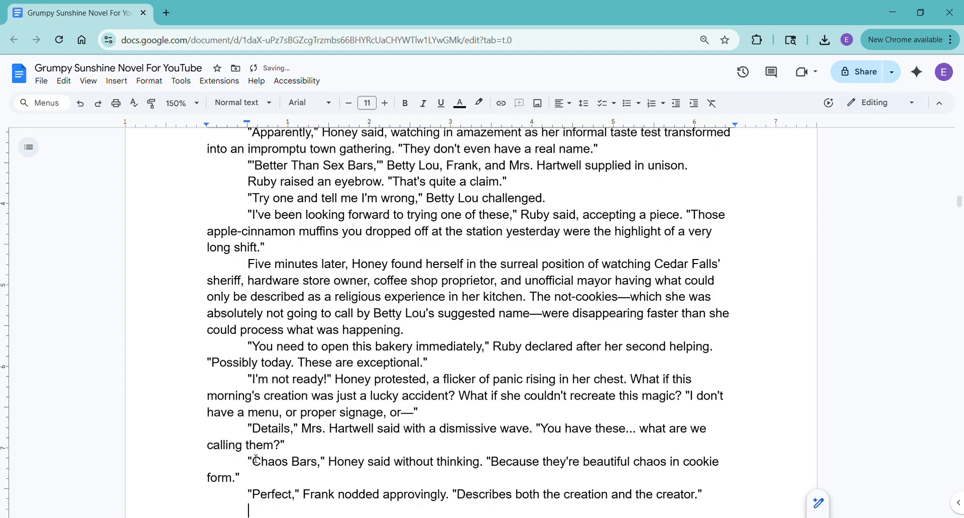
{"action": "key", "text": "Down"}
{"action": "key", "text": "Delete"}
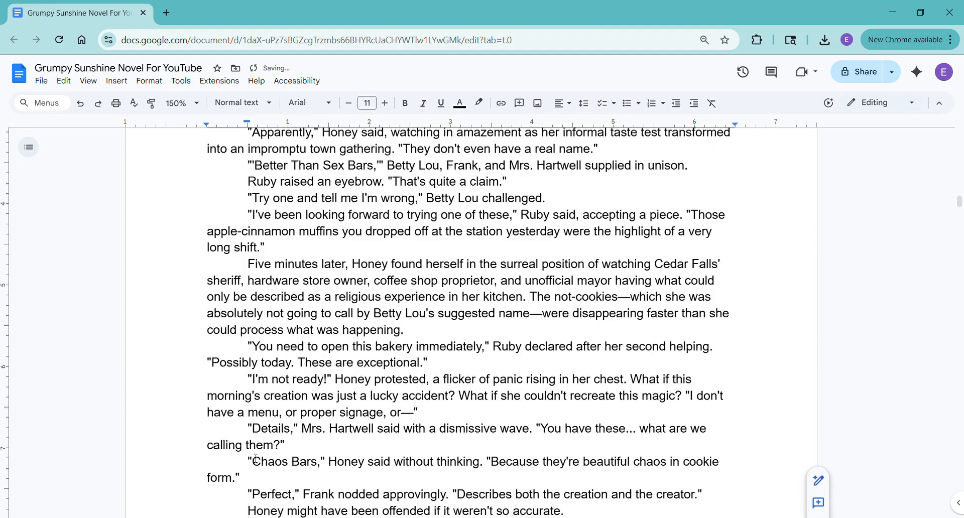
{"action": "key", "text": "Down"}
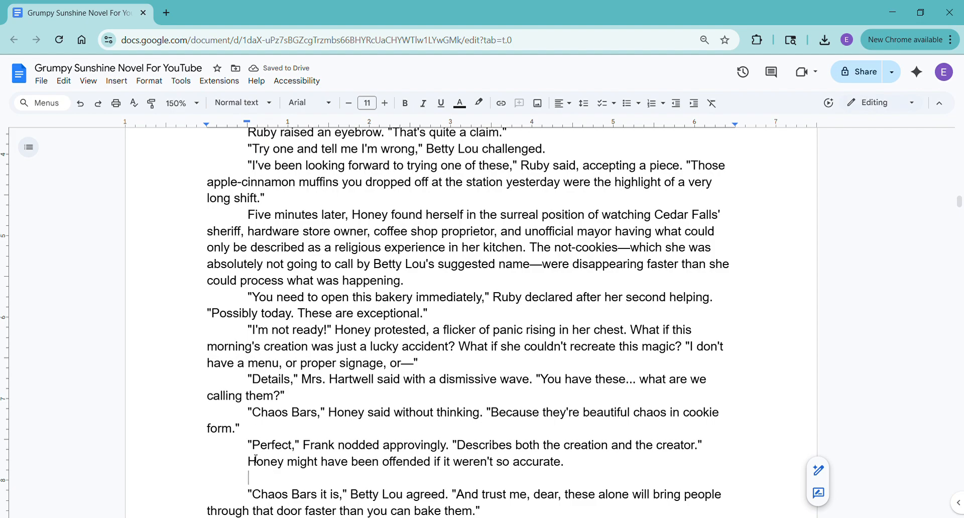
{"action": "key", "text": "Delete"}
{"action": "key", "text": "Down"}
{"action": "key", "text": "Down"}
{"action": "key", "text": "Delete"}
Step: Delete the blank lines above the paragraphs starting "Speaking of people coming through doors" and "The bakery went suddenly"
{"action": "key", "text": "Down"}
{"action": "key", "text": "Down"}
{"action": "key", "text": "Down"}
{"action": "key", "text": "Down"}
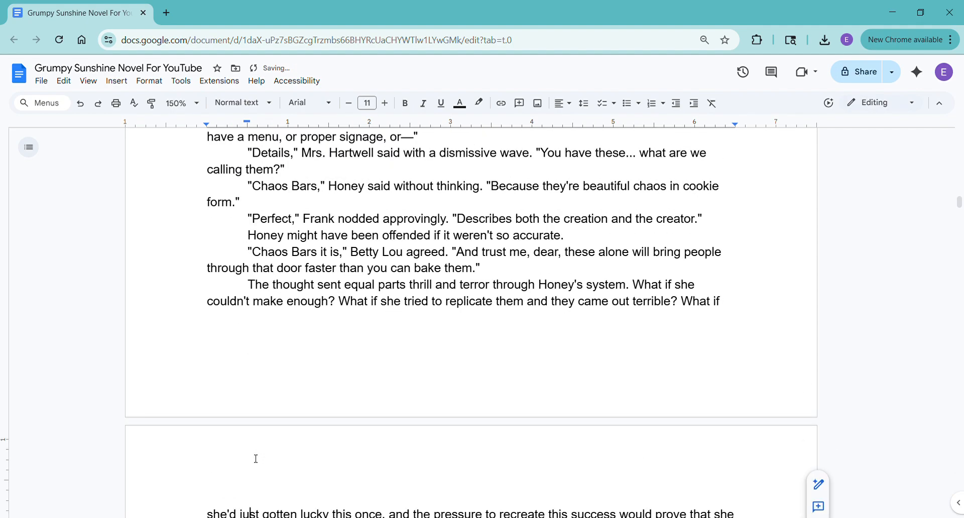
{"action": "key", "text": "Delete"}
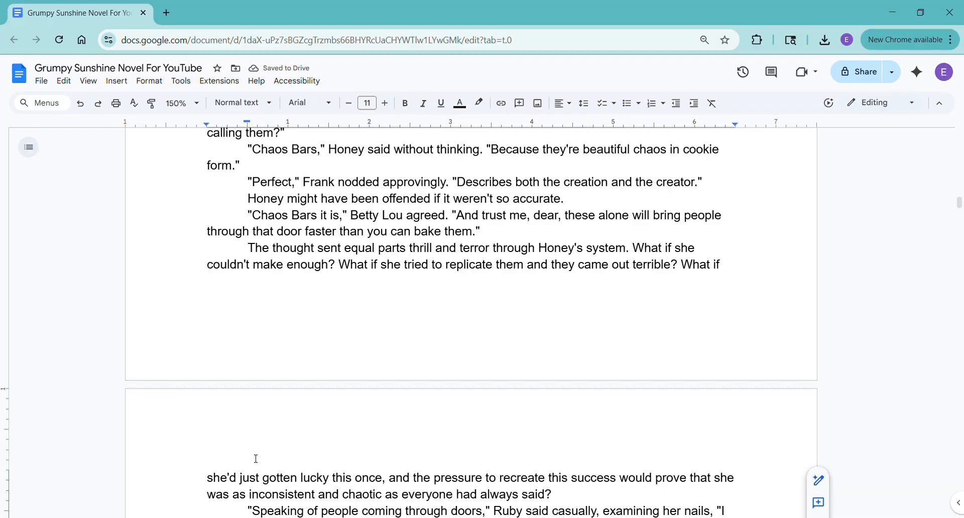
{"action": "key", "text": "Down"}
{"action": "key", "text": "Down"}
{"action": "key", "text": "Delete"}
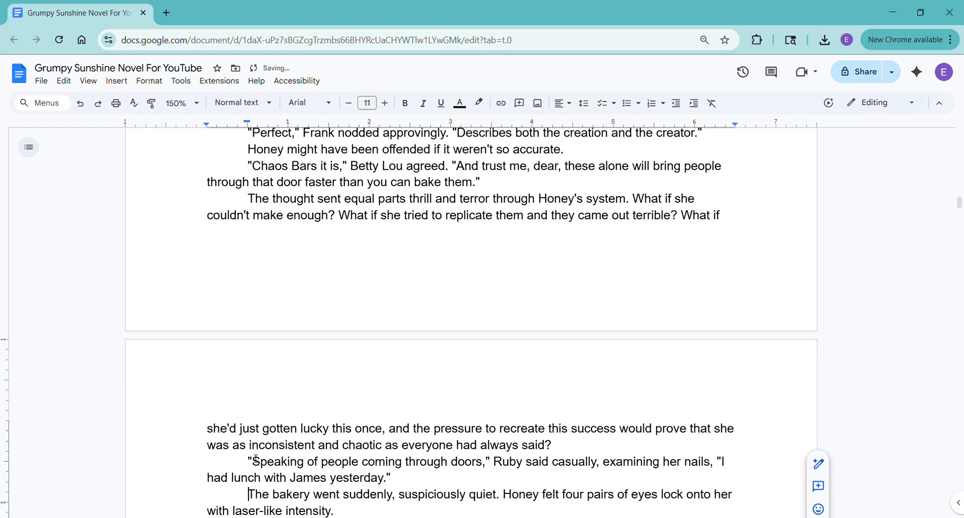
Step: Delete the blank lines above the paragraphs starting "Oh?", "Mmm," Ruby nodded and "He fixed Bertha"
{"action": "key", "text": "Down"}
{"action": "key", "text": "Down"}
{"action": "key", "text": "Delete"}
{"action": "key", "text": "Down"}
{"action": "key", "text": "Delete"}
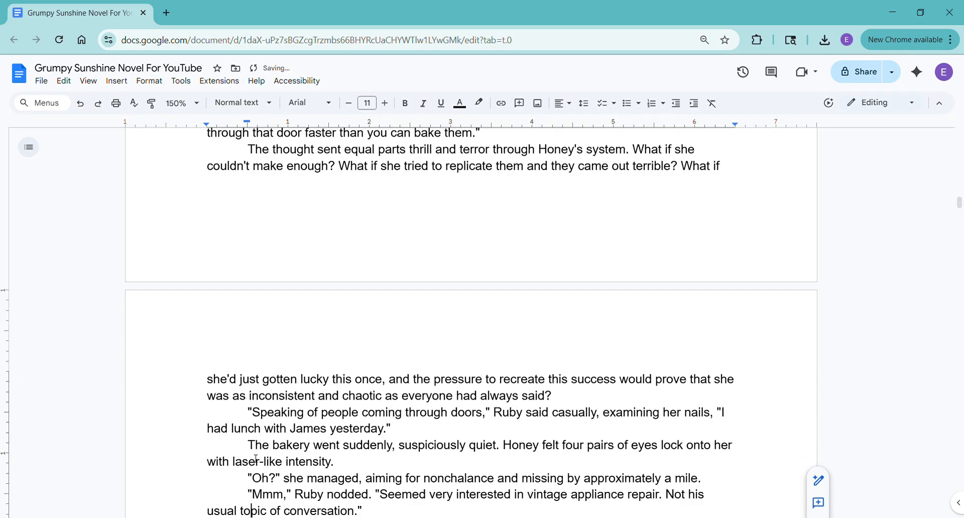
{"action": "key", "text": "Down"}
{"action": "key", "text": "Down"}
{"action": "key", "text": "Delete"}
Step: Delete the blank lines above the paragraphs starting "Of course it was", "Honey's hand stilled" and "Betty Lou and Mrs. Hartwell exchanged"
{"action": "key", "text": "Down"}
{"action": "key", "text": "Down"}
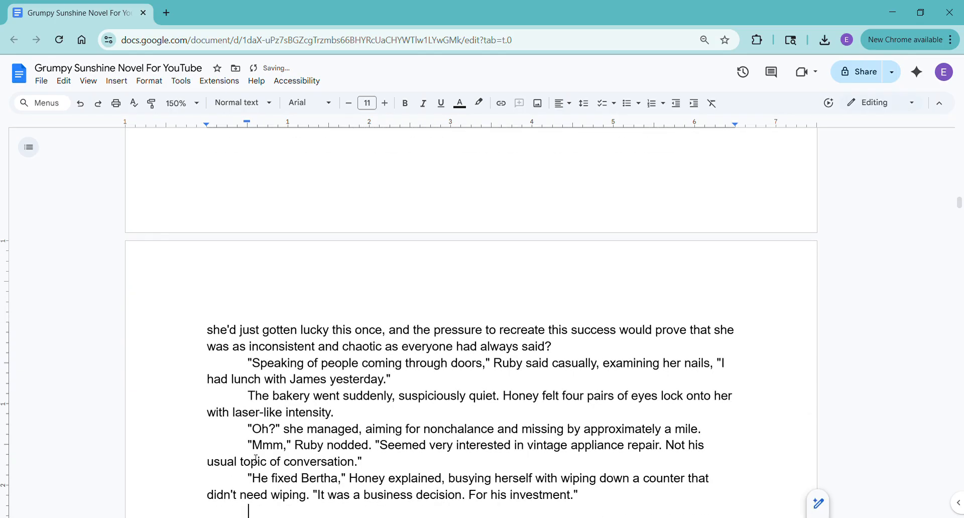
{"action": "key", "text": "Delete"}
{"action": "key", "text": "Down"}
{"action": "key", "text": "Down"}
{"action": "key", "text": "Down"}
{"action": "key", "text": "Delete"}
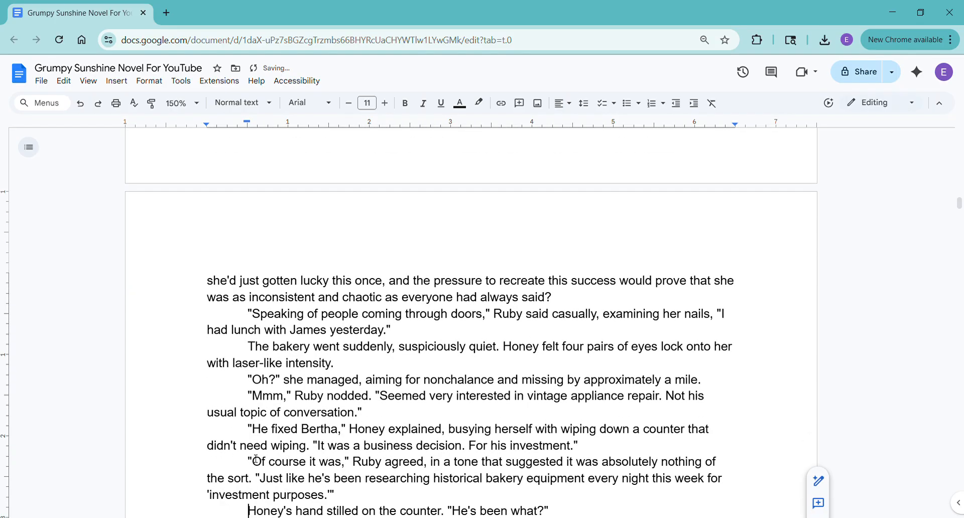
{"action": "key", "text": "Down"}
{"action": "key", "text": "Delete"}
{"action": "key", "text": "Down"}
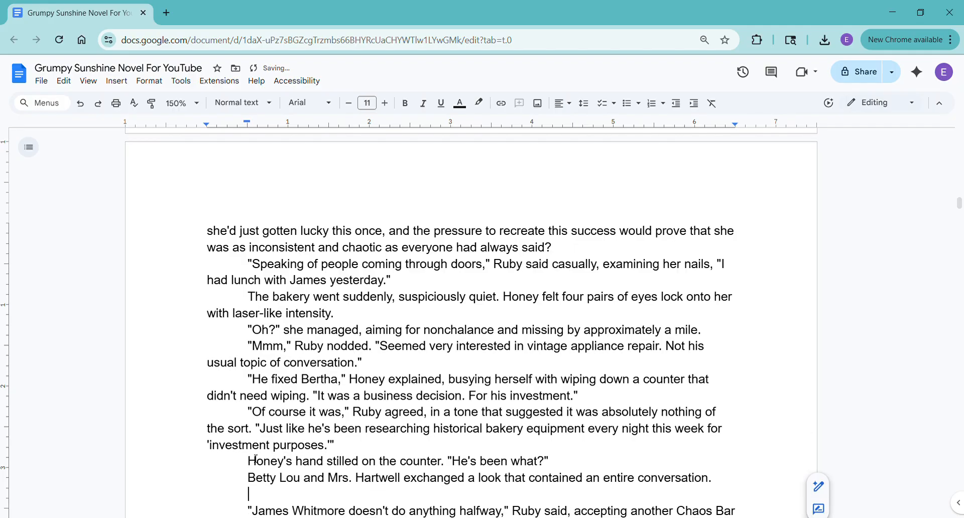
Step: Delete the blank lines between paragraphs from "James Whitmore doesn't do anything halfway" through "What our subtle friend is trying to say"
{"action": "key", "text": "Delete"}
{"action": "key", "text": "Down"}
{"action": "key", "text": "Down"}
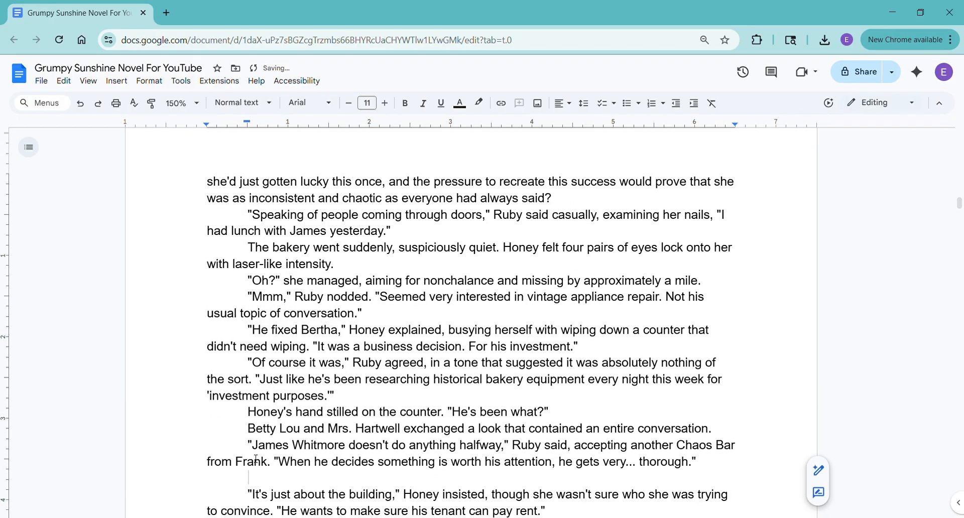
{"action": "key", "text": "Delete"}
{"action": "key", "text": "Down"}
{"action": "key", "text": "Down"}
{"action": "key", "text": "Delete"}
{"action": "key", "text": "Down"}
{"action": "key", "text": "Down"}
{"action": "key", "text": "Delete"}
Step: Delete the blank lines above the paragraphs starting "He usually calls a repairman", "He does not alphabetize" and "Four knowing smiles"
{"action": "key", "text": "Down"}
{"action": "key", "text": "Down"}
{"action": "key", "text": "Down"}
{"action": "key", "text": "Delete"}
{"action": "key", "text": "Down"}
{"action": "key", "text": "Down"}
{"action": "key", "text": "Down"}
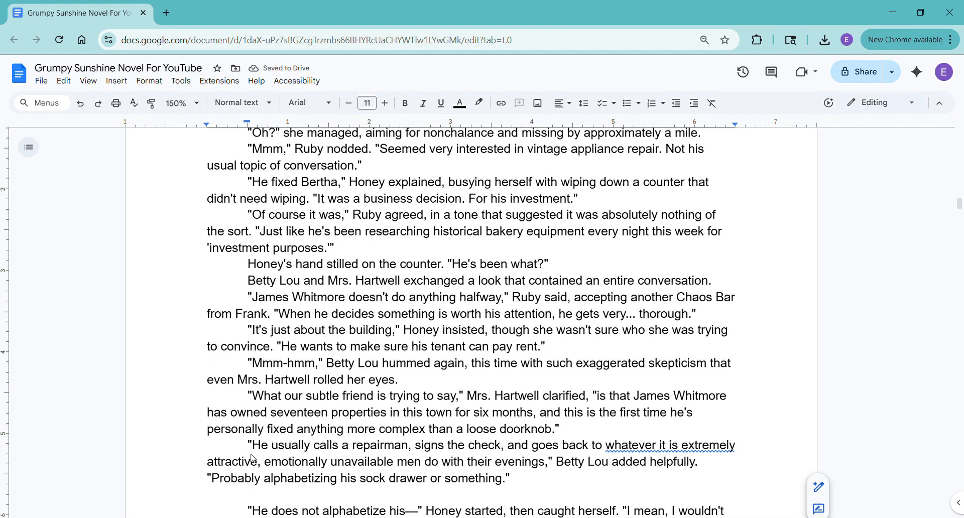
{"action": "key", "text": "Delete"}
{"action": "key", "text": "Down"}
{"action": "key", "text": "Down"}
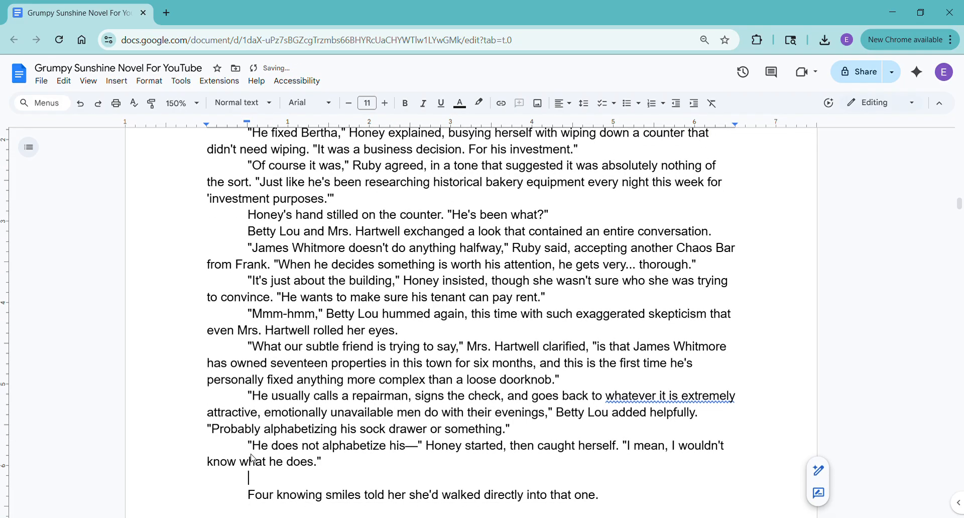
{"action": "key", "text": "Delete"}
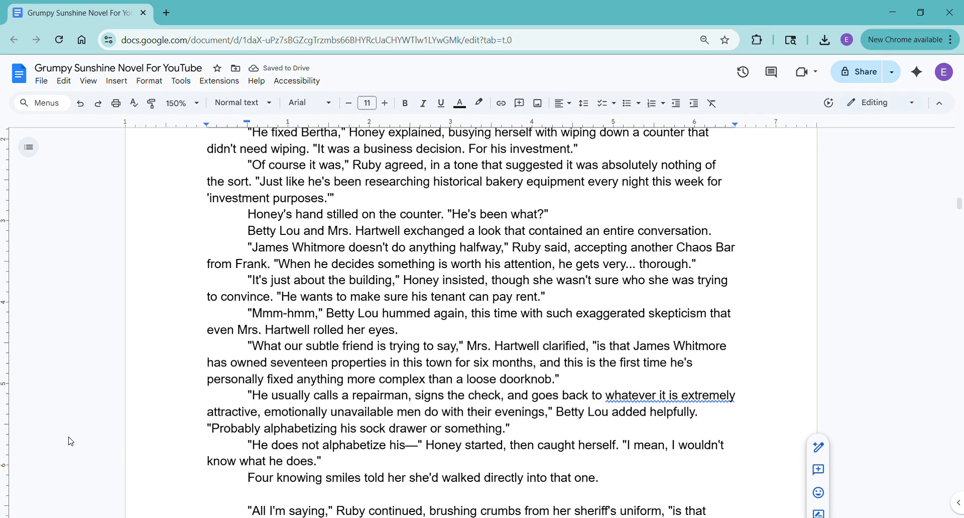
Step: Check the grammar suggestion on "whatever it is extremely" without applying it, and delete the blank line above "All I'm saying," Ruby continued
{"action": "left_click", "coordinate": [645, 402]}
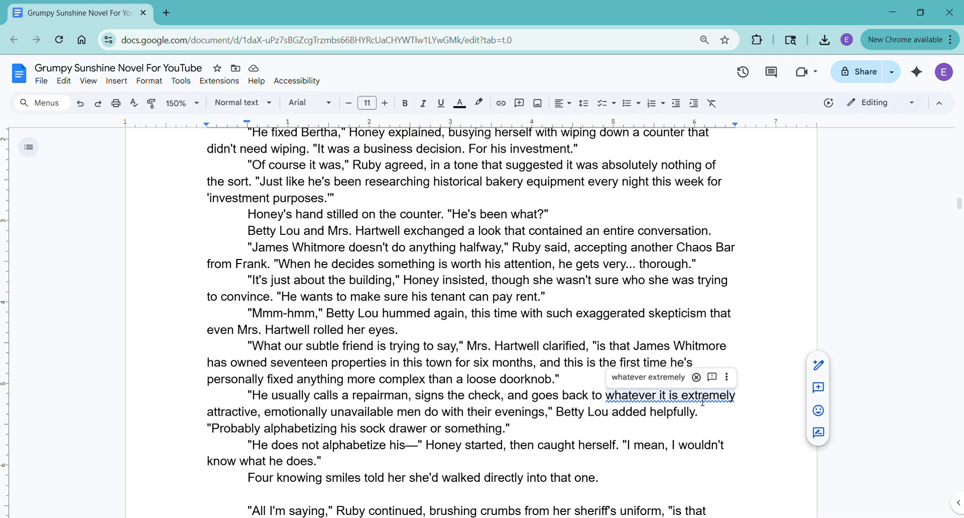
{"action": "left_click", "coordinate": [563, 400]}
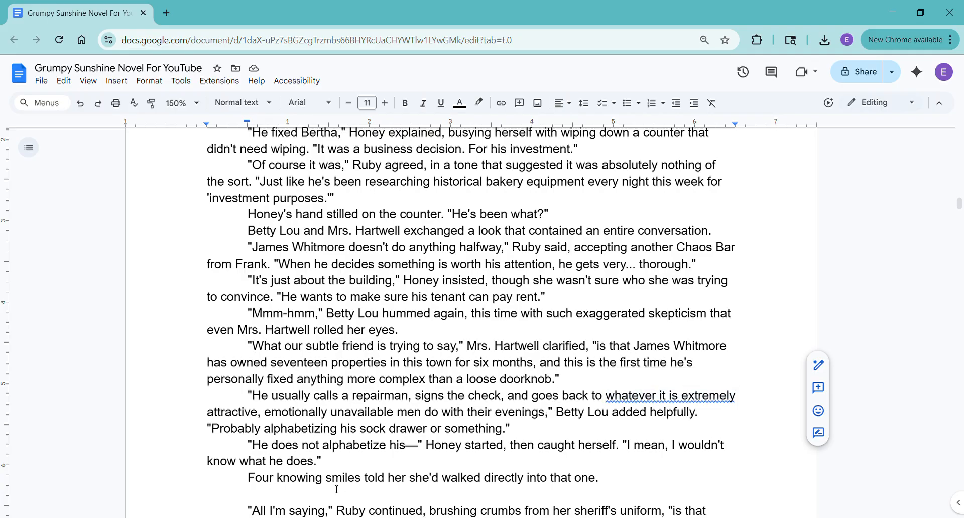
{"action": "left_click", "coordinate": [269, 489]}
{"action": "double_click", "coordinate": [259, 495]}
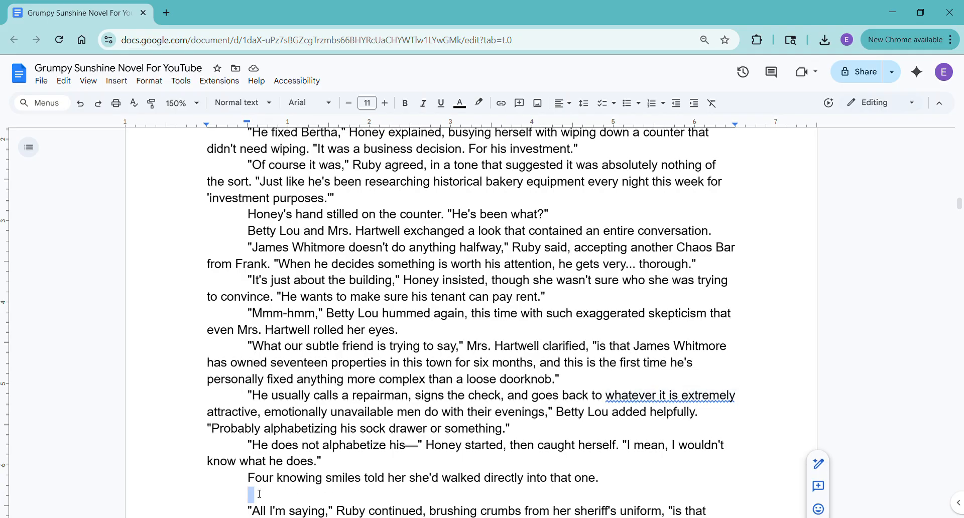
{"action": "key", "text": "BackSpace"}
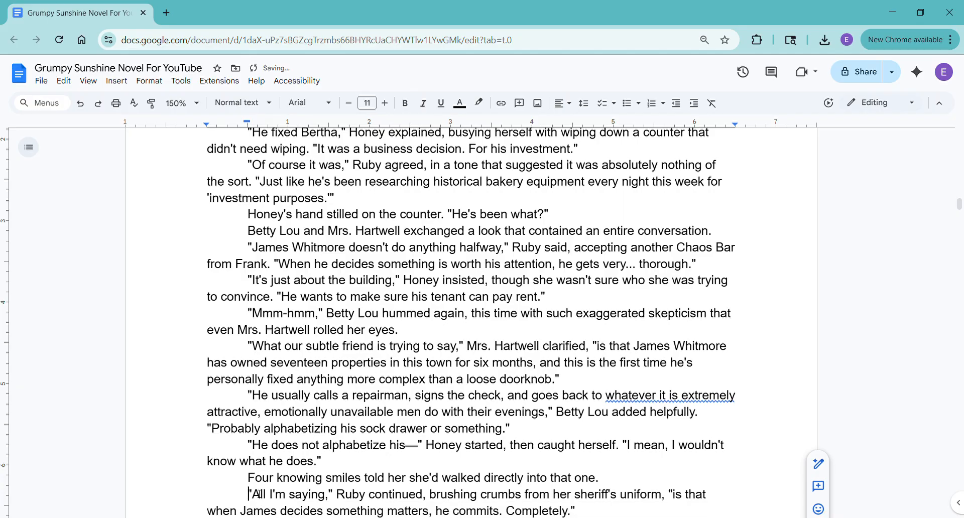
Step: Delete the blank lines between paragraphs from "Before Honey could formulate a response" through "No!" Honey squeaked
{"action": "key", "text": "Down"}
{"action": "key", "text": "Down"}
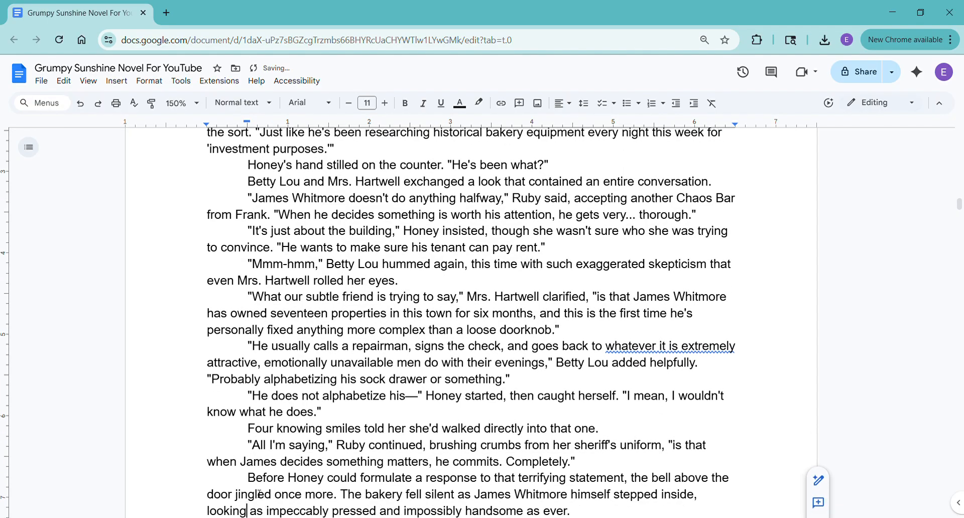
{"action": "key", "text": "Down"}
{"action": "key", "text": "Down"}
{"action": "key", "text": "Down"}
{"action": "key", "text": "Down"}
{"action": "key", "text": "Down"}
{"action": "key", "text": "Down"}
{"action": "key", "text": "Delete"}
{"action": "key", "text": "Down"}
{"action": "key", "text": "Down"}
{"action": "key", "text": "Delete"}
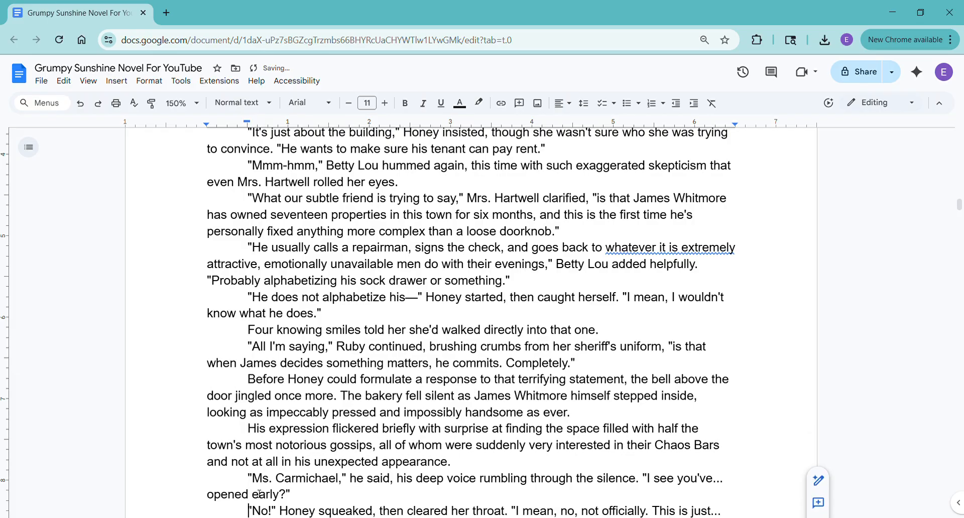
Step: Delete the blank lines above the paragraphs starting "James's gaze swept over the scene", "I see," he said and "Bertha's perfect"
{"action": "key", "text": "Down"}
{"action": "key", "text": "Down"}
{"action": "key", "text": "Delete"}
{"action": "key", "text": "Down"}
{"action": "key", "text": "Down"}
{"action": "key", "text": "Delete"}
{"action": "key", "text": "Up"}
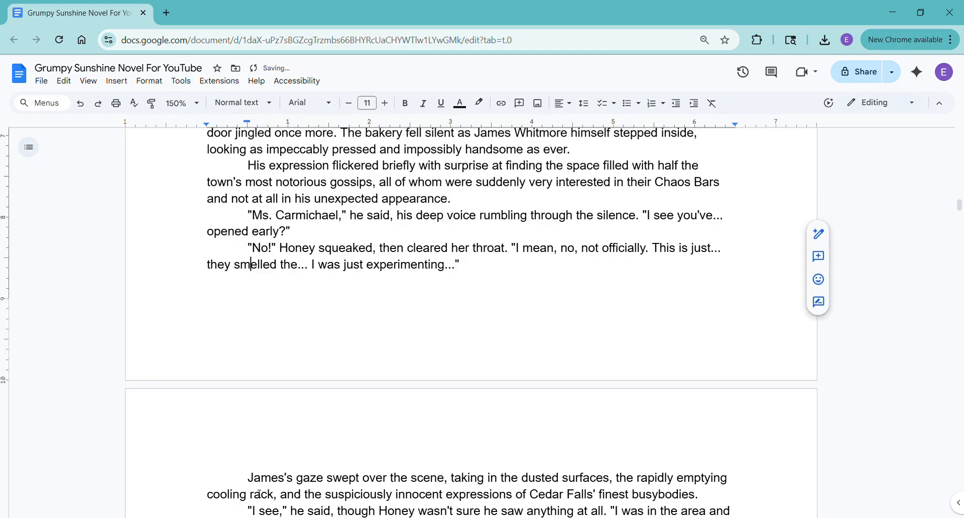
{"action": "key", "text": "Down"}
{"action": "key", "text": "Down"}
{"action": "key", "text": "Delete"}
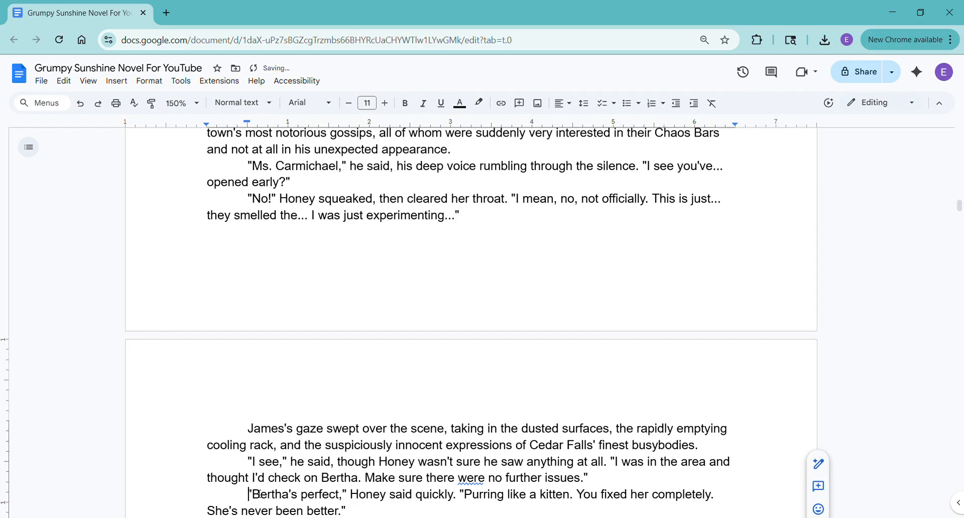
Step: Delete the blank lines above the paragraphs starting "Good," James nodded and "An awkward silence descended"
{"action": "key", "text": "Down"}
{"action": "key", "text": "Down"}
{"action": "key", "text": "Delete"}
{"action": "key", "text": "Down"}
{"action": "key", "text": "Down"}
{"action": "key", "text": "Delete"}
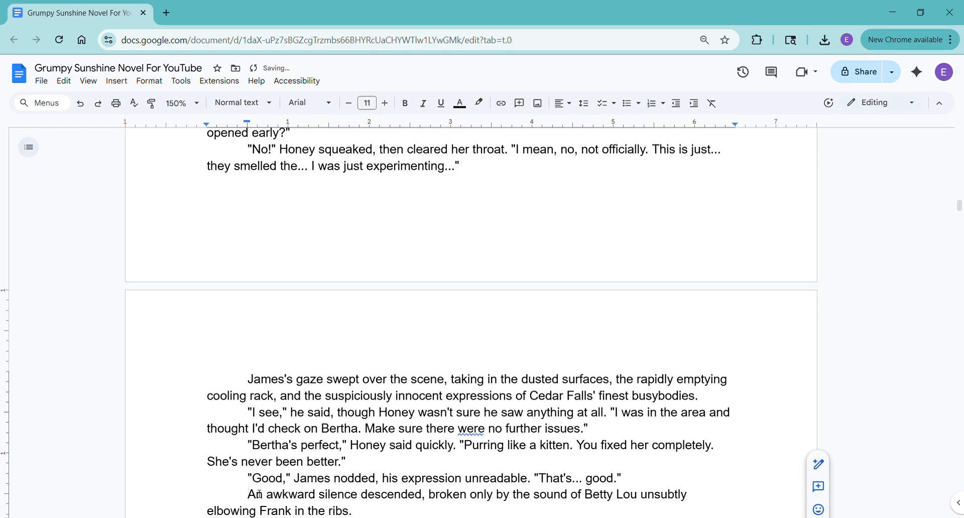
Step: Delete the blank lines above the paragraphs starting "Would you like to try one?", "They're called Chaos Bars" and "James's gaze flickered"
{"action": "key", "text": "Down"}
{"action": "key", "text": "Down"}
{"action": "key", "text": "Delete"}
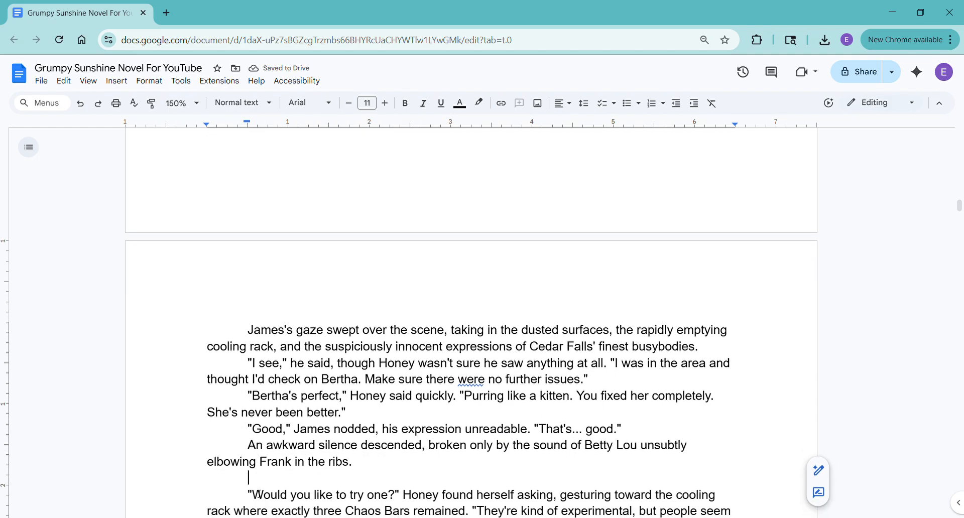
{"action": "key", "text": "Down"}
{"action": "key", "text": "Delete"}
{"action": "key", "text": "Down"}
{"action": "key", "text": "Delete"}
{"action": "key", "text": "Down"}
{"action": "key", "text": "Down"}
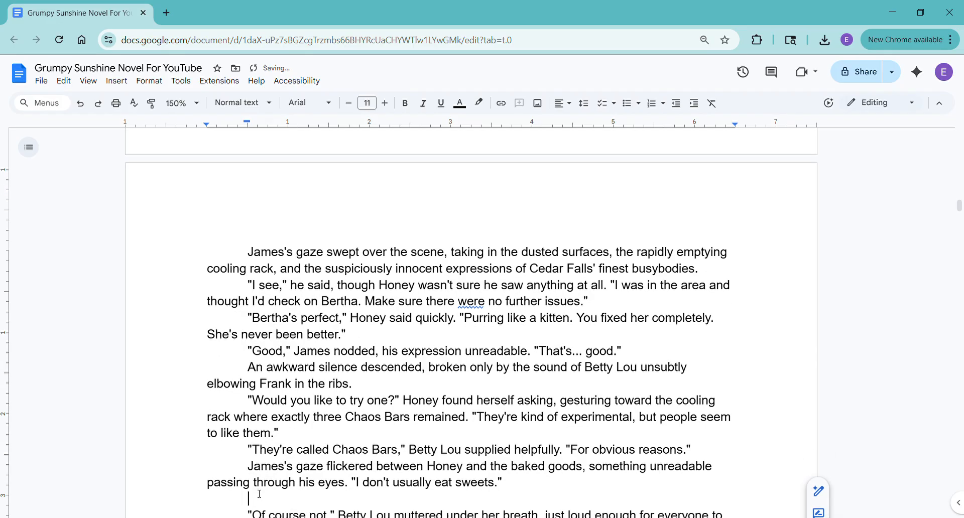
Step: Delete the blank lines between paragraphs from "Of course not," Betty Lou muttered through "Honey picked up one of the remaining Chaos Bars"
{"action": "key", "text": "Delete"}
{"action": "key", "text": "Down"}
{"action": "key", "text": "Delete"}
{"action": "key", "text": "Down"}
{"action": "key", "text": "Down"}
{"action": "key", "text": "Delete"}
{"action": "key", "text": "Down"}
{"action": "key", "text": "Down"}
{"action": "key", "text": "Up"}
{"action": "key", "text": "Delete"}
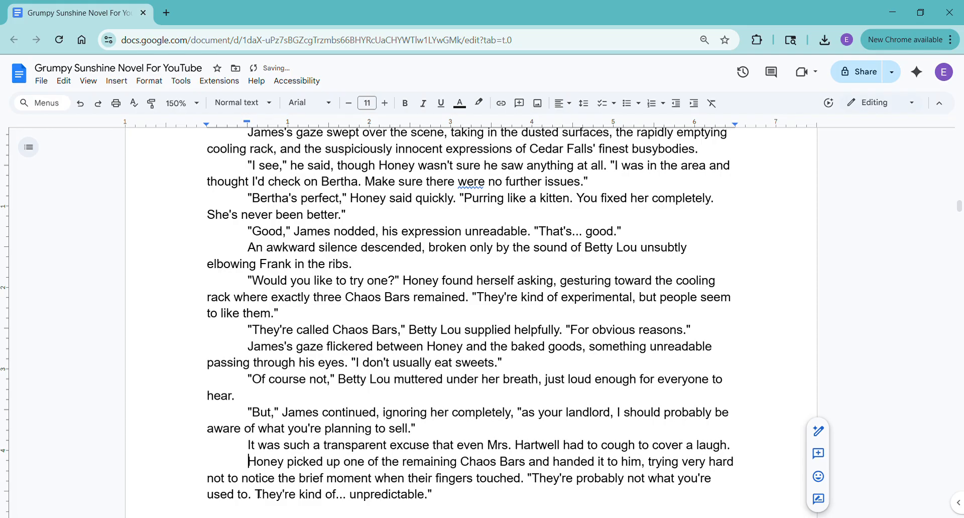
Step: Delete the blank lines above the paragraphs starting "James looked at the creation" and "I'm finding myself getting more accustomed"
{"action": "key", "text": "Down"}
{"action": "key", "text": "Down"}
{"action": "key", "text": "Down"}
{"action": "key", "text": "Delete"}
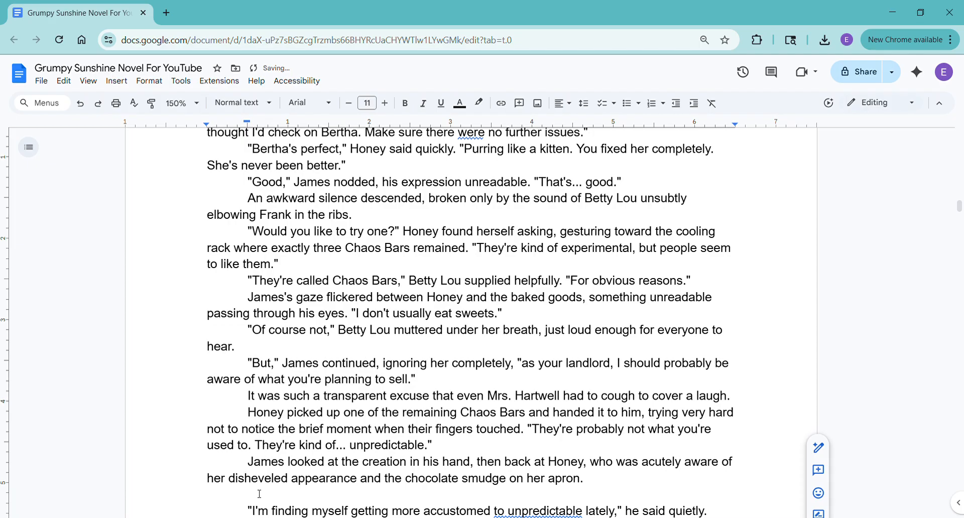
{"action": "key", "text": "Down"}
{"action": "key", "text": "Delete"}
{"action": "key", "text": "Down"}
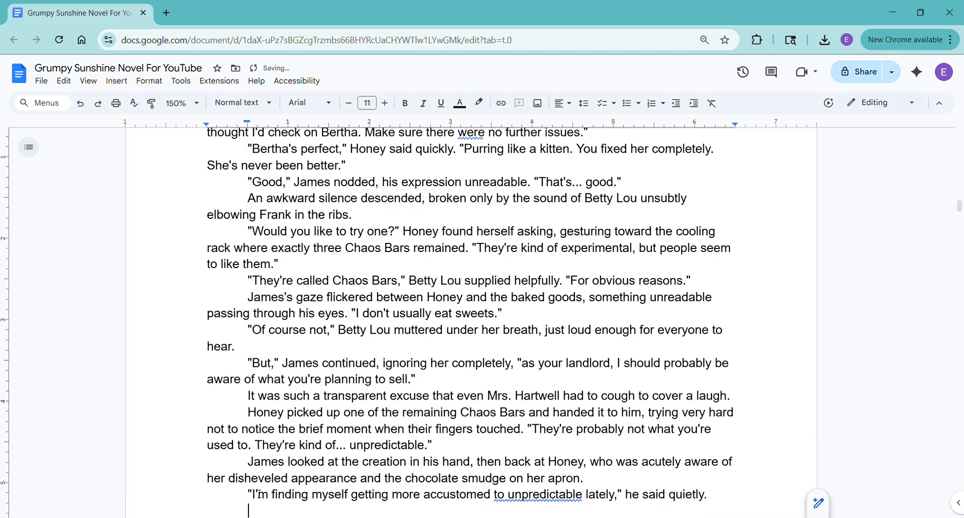
Step: Delete the blank lines above the paragraphs starting "With what seemed like great deliberation", "This is..." and "The entire bakery"
{"action": "key", "text": "Delete"}
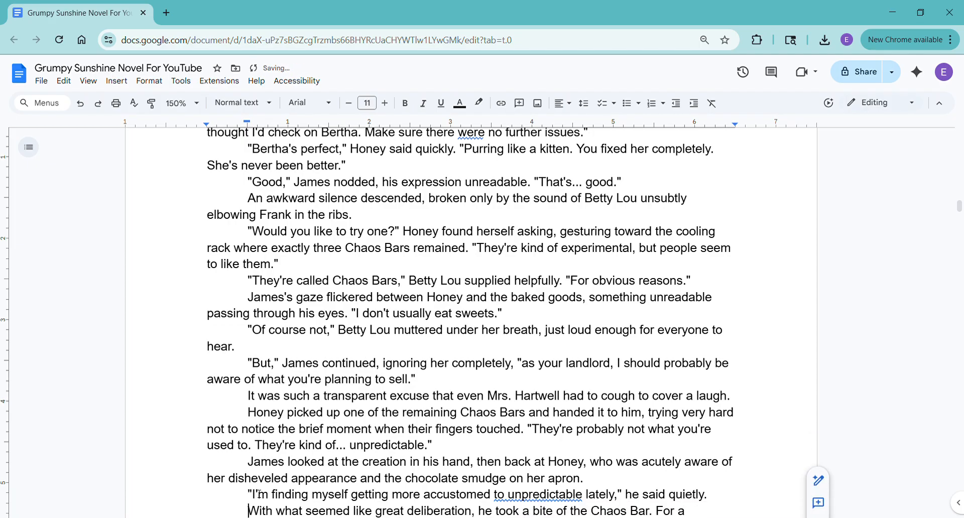
{"action": "scroll", "coordinate": [259, 494], "scroll_direction": "down", "scroll_amount": 3}
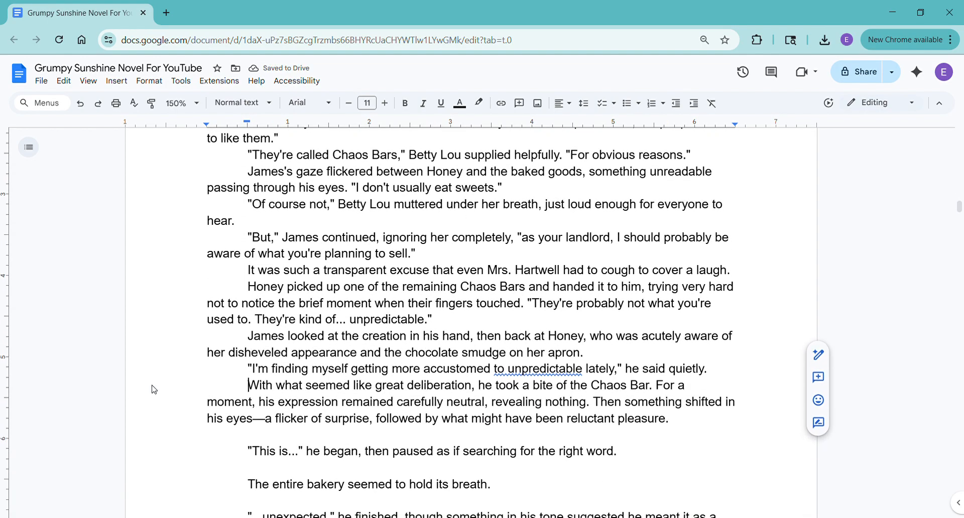
{"action": "left_click", "coordinate": [284, 438]}
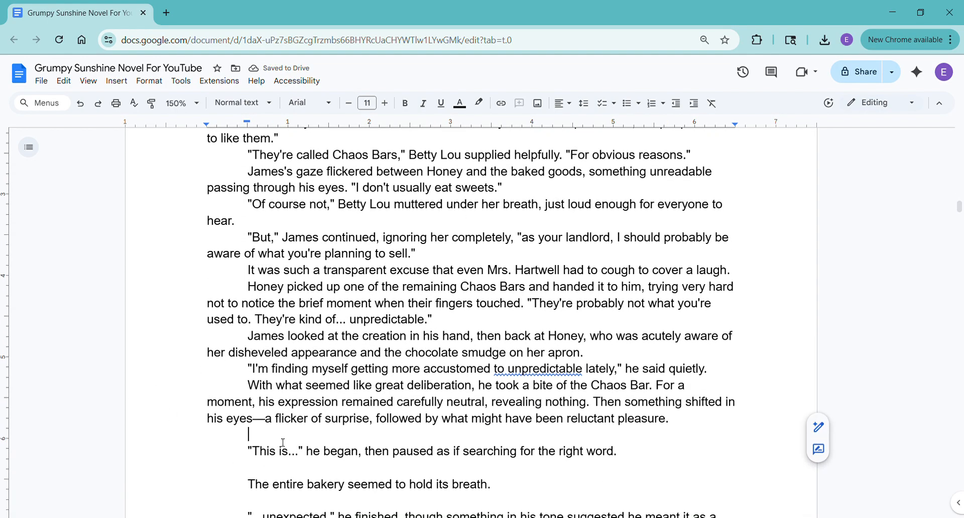
{"action": "key", "text": "Delete"}
{"action": "left_click", "coordinate": [283, 443]}
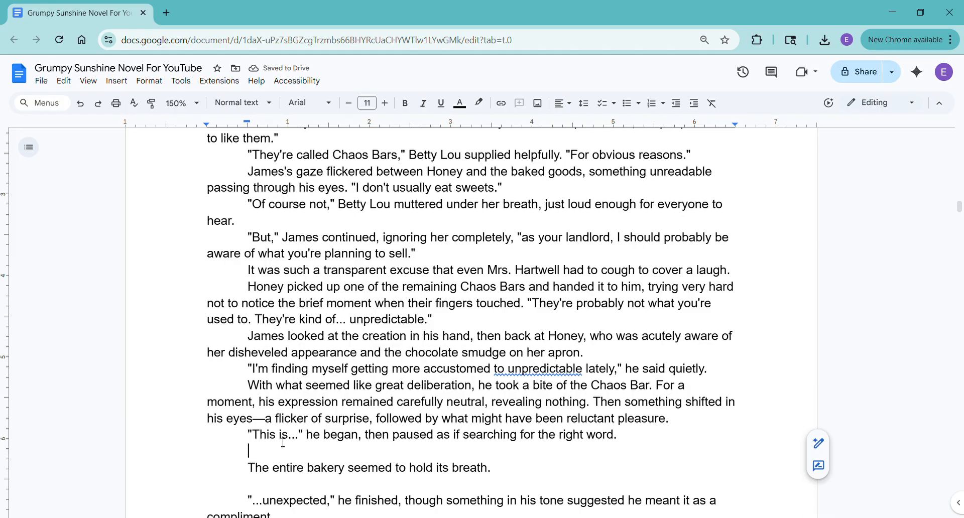
{"action": "key", "text": "Delete"}
Step: Delete the blank lines above the paragraphs starting "...unexpected,", "Good unexpected or bad unexpected?" and "James took another bite"
{"action": "key", "text": "Down"}
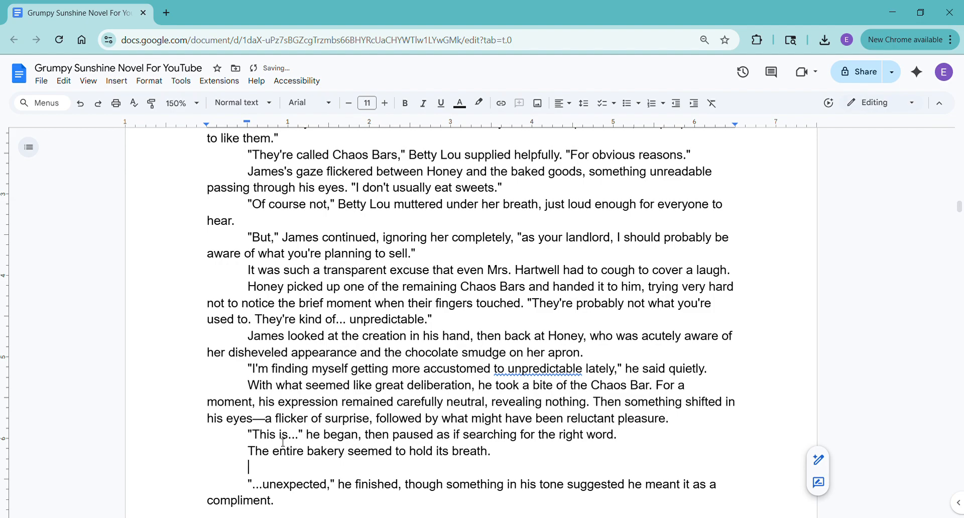
{"action": "key", "text": "Delete"}
{"action": "key", "text": "Down"}
{"action": "key", "text": "Down"}
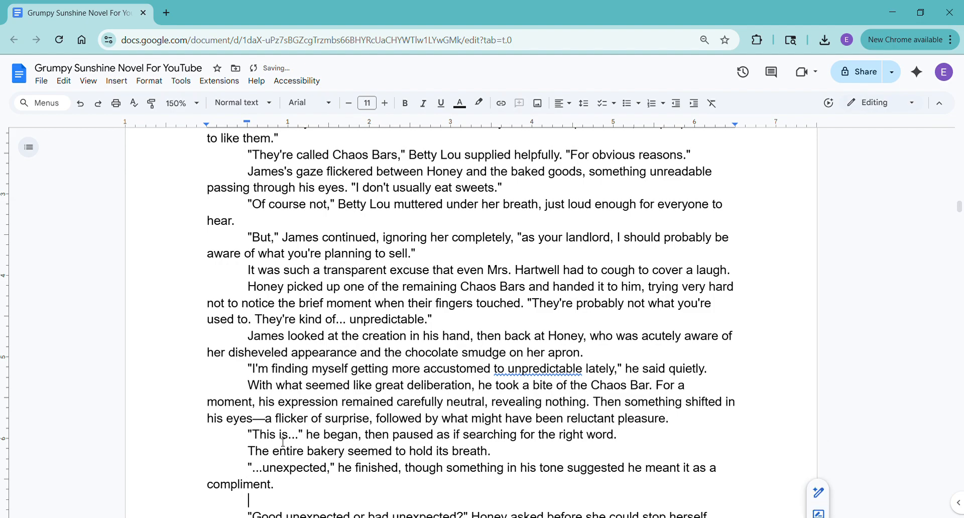
{"action": "key", "text": "Delete"}
{"action": "key", "text": "Down"}
{"action": "key", "text": "Delete"}
Step: Delete the blank lines above the paragraphs starting "Betty Lou made a sound" and "It's chaotic," James continued
{"action": "key", "text": "Down"}
{"action": "key", "text": "Down"}
{"action": "key", "text": "Delete"}
{"action": "key", "text": "Down"}
{"action": "key", "text": "Delete"}
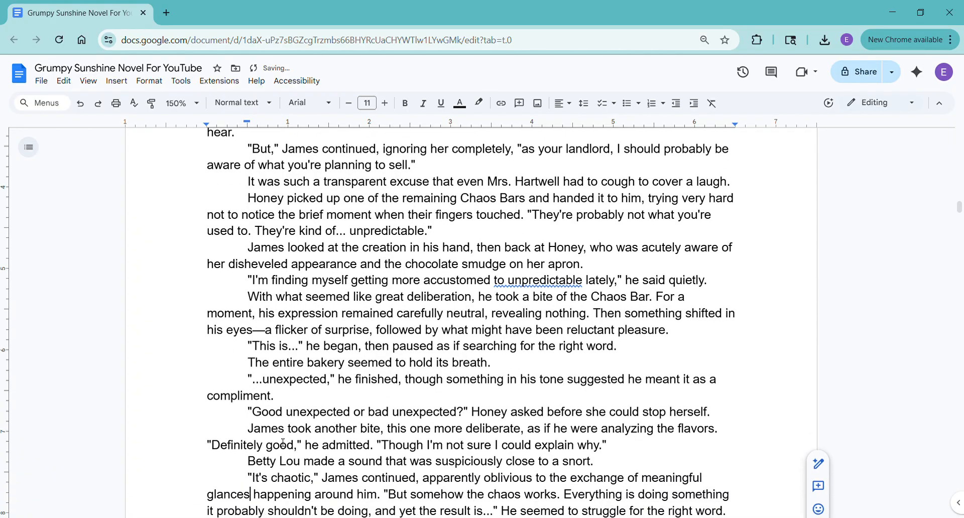
Step: Delete the blank lines above the paragraphs starting "Perfect?" Betty Lou suggested and "Harmonious," James corrected
{"action": "key", "text": "Down"}
{"action": "key", "text": "Down"}
{"action": "key", "text": "Down"}
{"action": "key", "text": "Delete"}
{"action": "key", "text": "Down"}
{"action": "key", "text": "Delete"}
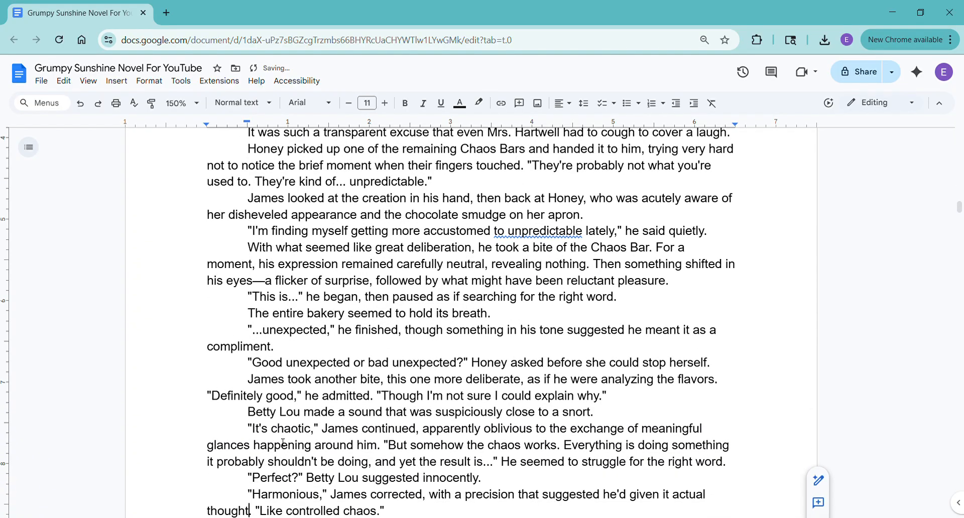
Step: Delete the blank lines above the paragraphs starting "Something flickered across his face" and "Oxymoron," Mrs. Hartwell murmured
{"action": "key", "text": "Down"}
{"action": "key", "text": "Down"}
{"action": "key", "text": "Delete"}
{"action": "key", "text": "Down"}
{"action": "key", "text": "Down"}
{"action": "key", "text": "Down"}
{"action": "key", "text": "Down"}
{"action": "key", "text": "Down"}
{"action": "key", "text": "Down"}
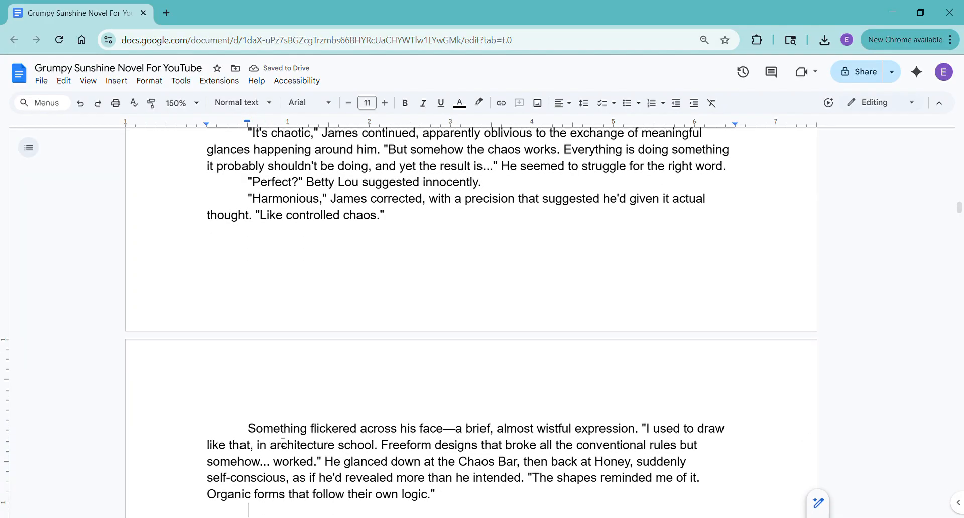
{"action": "key", "text": "Delete"}
Step: Delete the blank lines above the paragraphs starting "Thank you," Honey said, "A beautiful mistake" and "Honey stared at him"
{"action": "key", "text": "Down"}
{"action": "key", "text": "Down"}
{"action": "key", "text": "Delete"}
{"action": "key", "text": "Down"}
{"action": "key", "text": "Down"}
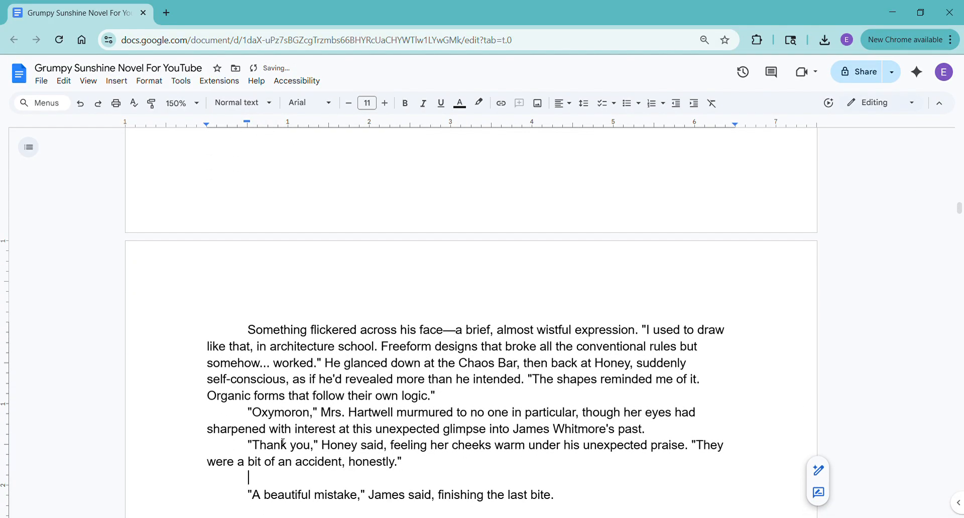
{"action": "key", "text": "Delete"}
{"action": "key", "text": "Down"}
{"action": "key", "text": "Delete"}
Step: Delete the blank lines above the paragraphs starting "Yes," she said softly and "For a moment, their gazes locked"
{"action": "key", "text": "Down"}
{"action": "key", "text": "Down"}
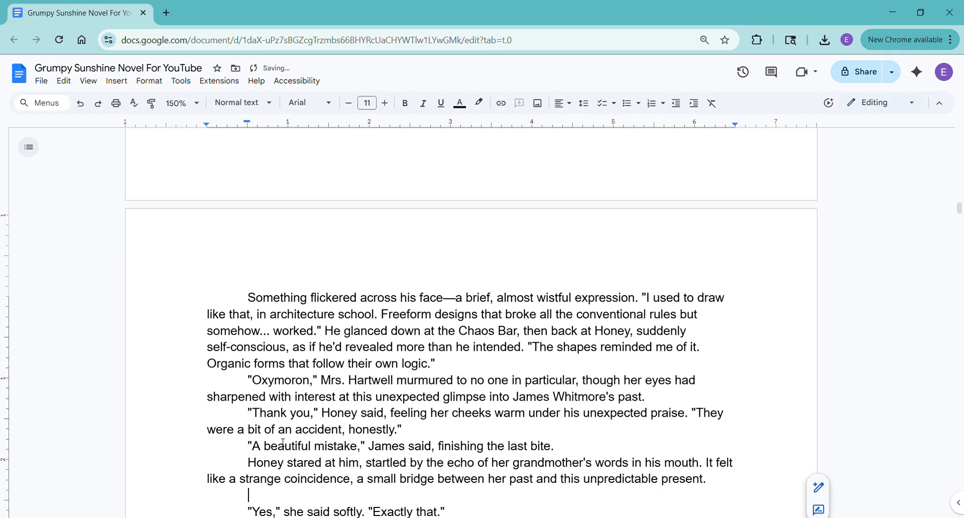
{"action": "key", "text": "Delete"}
{"action": "key", "text": "Down"}
{"action": "key", "text": "Delete"}
Step: Delete the blank lines above the paragraphs starting "Then James cleared his throat" and "Well," he said, straightening his tie
{"action": "key", "text": "Down"}
{"action": "key", "text": "Down"}
{"action": "key", "text": "Down"}
{"action": "key", "text": "Delete"}
{"action": "key", "text": "Down"}
{"action": "key", "text": "Delete"}
Step: Delete the blank lines above the paragraphs starting "Right," Honey nodded and "Precisely."
{"action": "key", "text": "Down"}
{"action": "key", "text": "Down"}
{"action": "key", "text": "Down"}
{"action": "key", "text": "Delete"}
{"action": "key", "text": "Down"}
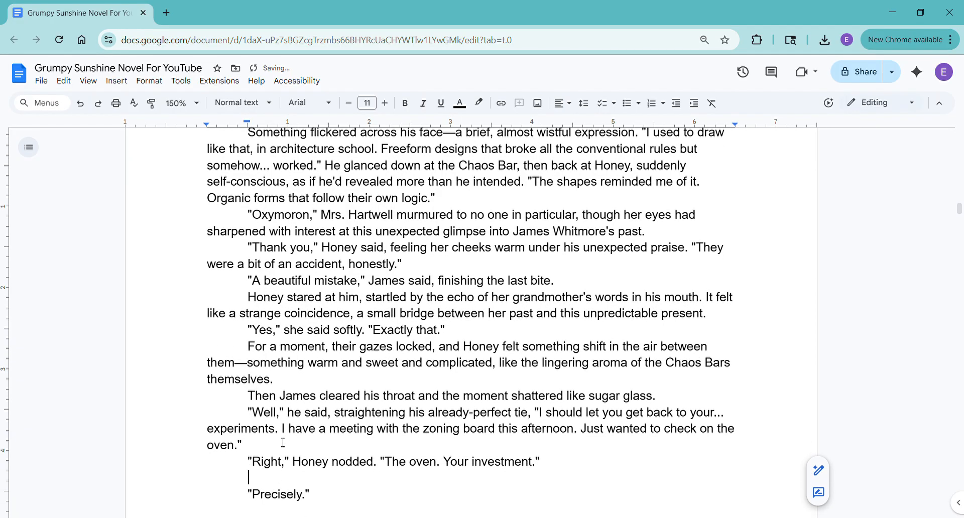
{"action": "key", "text": "Delete"}
Step: Delete the blank lines above the paragraphs starting "But neither of them moved" and "It was Ruby who finally broke the spell"
{"action": "key", "text": "Down"}
{"action": "key", "text": "Delete"}
{"action": "key", "text": "Down"}
{"action": "key", "text": "Down"}
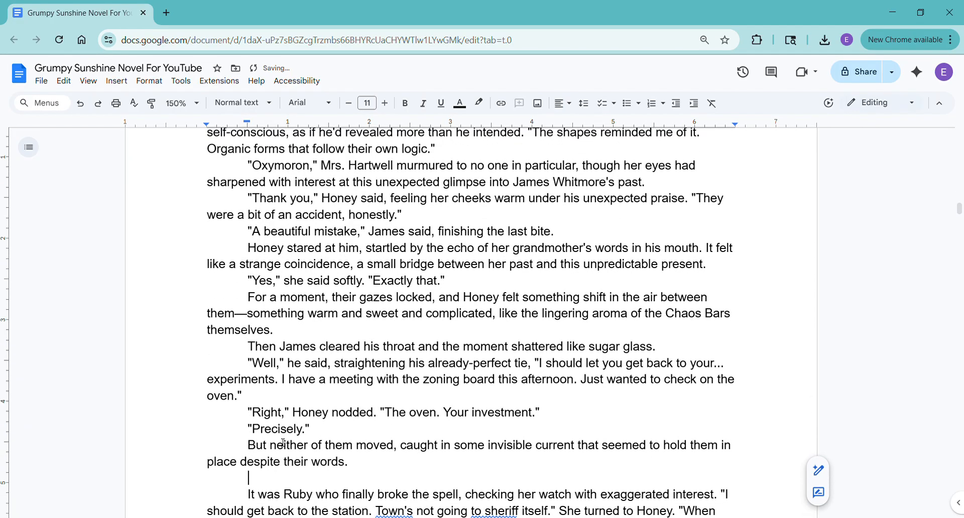
{"action": "key", "text": "Delete"}
Step: Delete the blank lines above the paragraphs starting "Crowds?" Honey echoed weakly and "Trust me," Ruby said
{"action": "key", "text": "Down"}
{"action": "key", "text": "Down"}
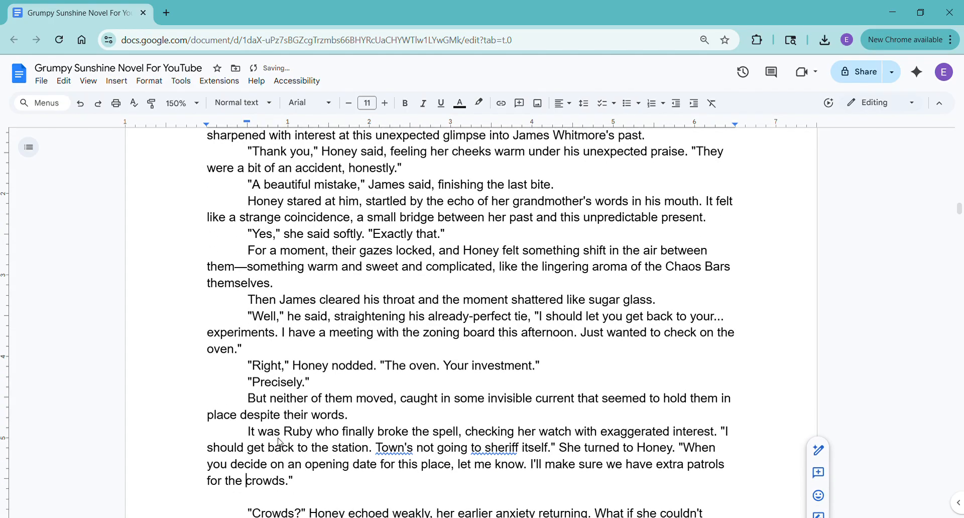
{"action": "key", "text": "Down"}
{"action": "key", "text": "Delete"}
{"action": "key", "text": "Down"}
{"action": "key", "text": "Down"}
{"action": "key", "text": "Down"}
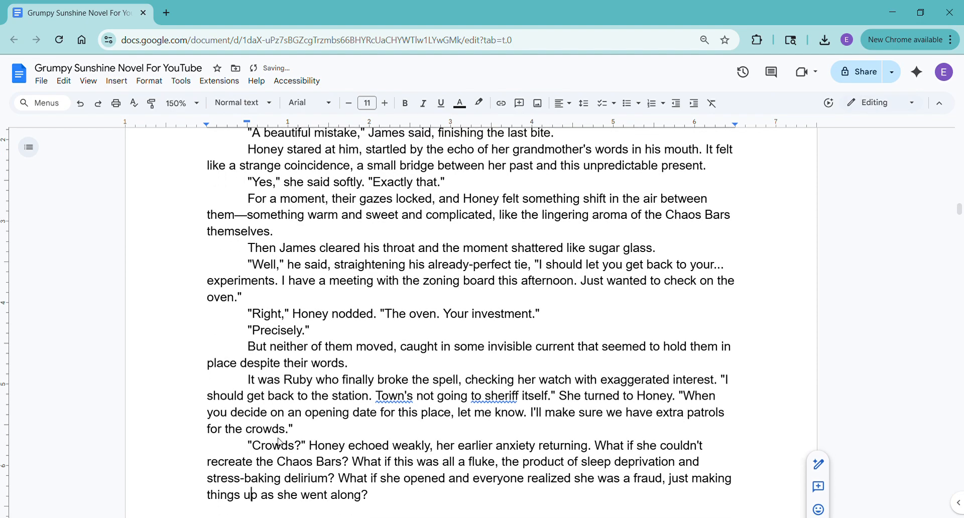
{"action": "key", "text": "Delete"}
Step: Delete the blank lines above the paragraphs starting "As if to emphasize her point" and "All gone," Frank told him
{"action": "key", "text": "Down"}
{"action": "key", "text": "Down"}
{"action": "key", "text": "Delete"}
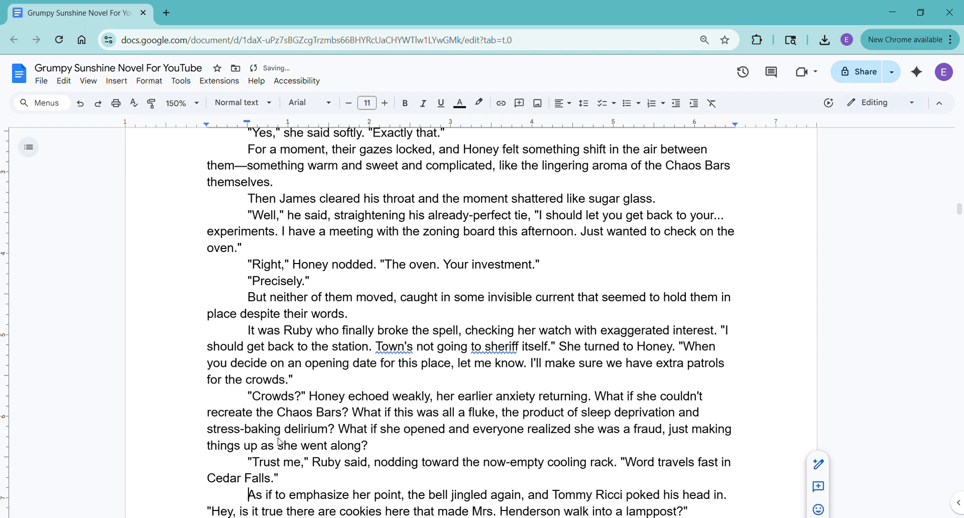
{"action": "key", "text": "Down"}
{"action": "key", "text": "Down"}
{"action": "key", "text": "Delete"}
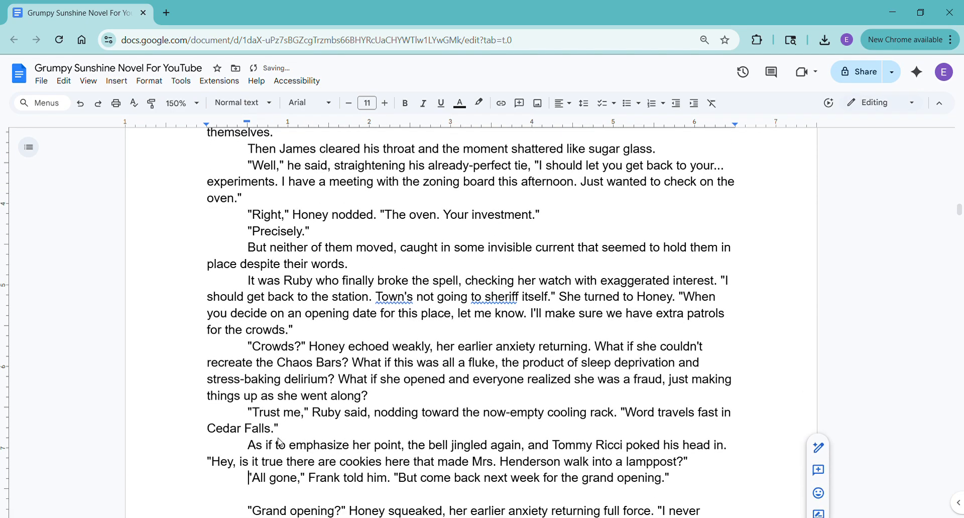
Step: Delete the blank lines above the paragraphs starting "Grand opening?", "Next Saturday," and "But I'm not ready,"
{"action": "key", "text": "Down"}
{"action": "key", "text": "Delete"}
{"action": "key", "text": "Delete"}
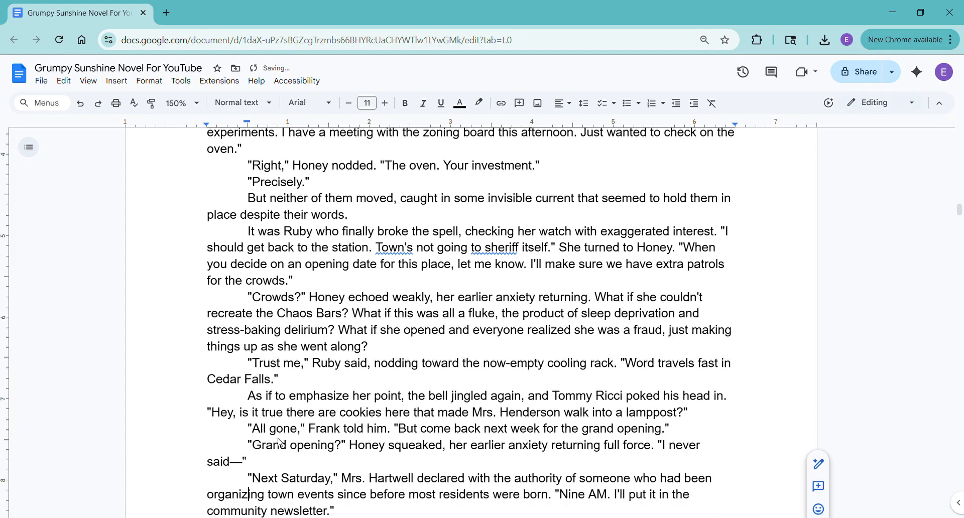
{"action": "key", "text": "Down"}
{"action": "key", "text": "Down"}
{"action": "key", "text": "Down"}
{"action": "key", "text": "Down"}
{"action": "key", "text": "Delete"}
Step: Delete the blank lines above the paragraphs starting "You're ready," James said quietly and "Coming from James Whitmore"
{"action": "key", "text": "Down"}
{"action": "key", "text": "Down"}
{"action": "key", "text": "Delete"}
{"action": "key", "text": "Up"}
{"action": "key", "text": "Down"}
{"action": "key", "text": "Down"}
{"action": "key", "text": "Down"}
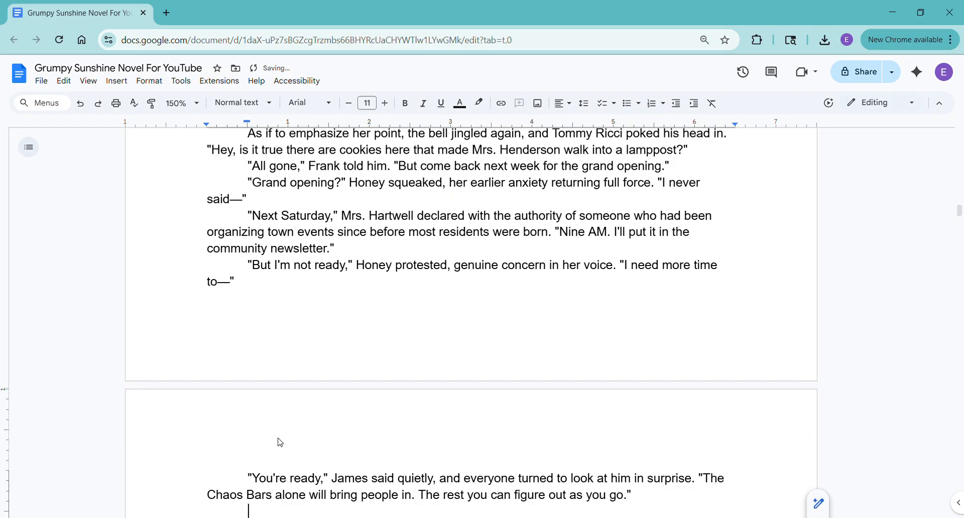
{"action": "key", "text": "Delete"}
Step: Delete the blank lines above the paragraphs starting "You think so?" Honey asked and "Something that might almost have been a smile"
{"action": "key", "text": "Down"}
{"action": "key", "text": "Down"}
{"action": "key", "text": "Delete"}
{"action": "key", "text": "Down"}
{"action": "key", "text": "Delete"}
Step: Delete the blank lines above the paragraphs starting "With that, he nodded to the room" and "Well," Betty Lou said
{"action": "key", "text": "Down"}
{"action": "key", "text": "Down"}
{"action": "key", "text": "Delete"}
{"action": "key", "text": "Down"}
{"action": "key", "text": "Down"}
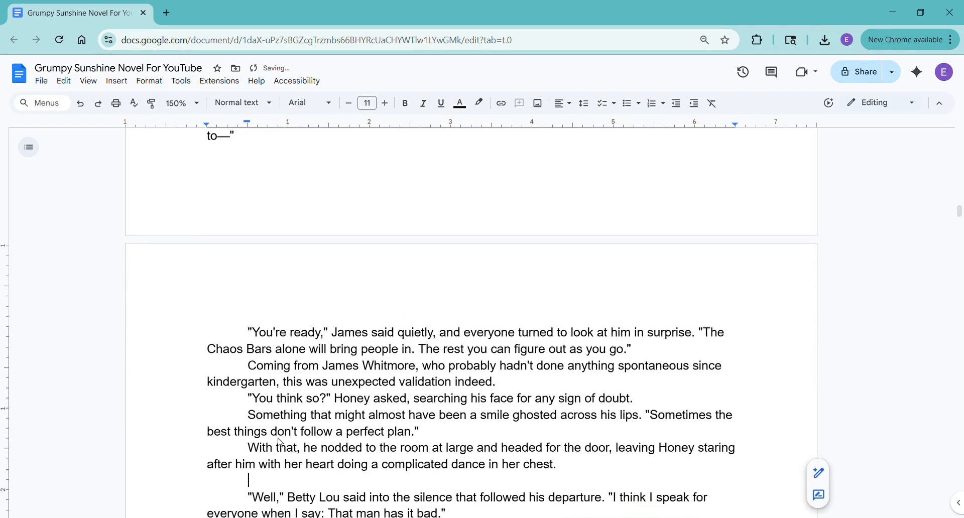
{"action": "key", "text": "Delete"}
Step: Delete the blank lines above the paragraphs starting "Betty Lou!" Honey protested and "What?" Betty Lou looked around
{"action": "key", "text": "Down"}
{"action": "key", "text": "Down"}
{"action": "key", "text": "Delete"}
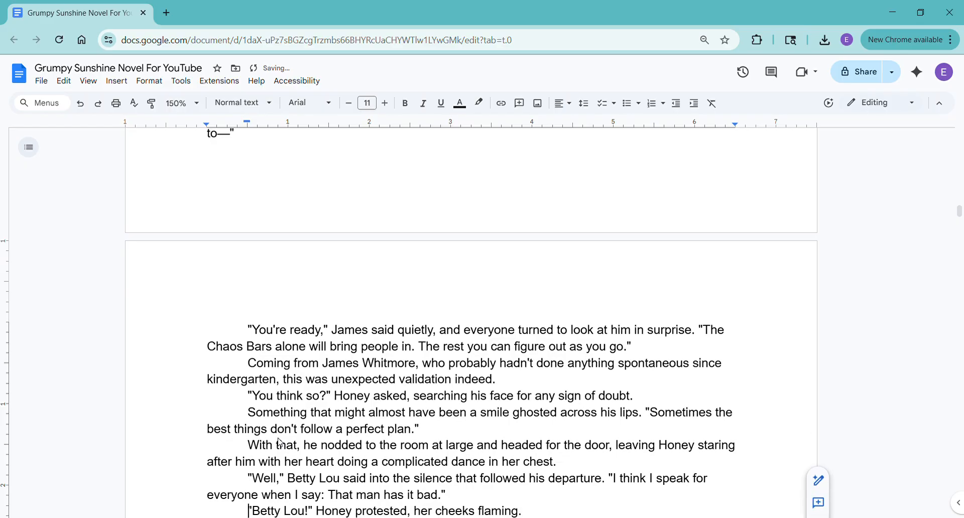
{"action": "key", "text": "Down"}
{"action": "key", "text": "Down"}
{"action": "key", "text": "BackSpace"}
Step: Delete the blank lines above the paragraphs starting "As the bakery erupted into laughter", "*Sometimes the most delicious things" and "For the first time"
{"action": "key", "text": "Down"}
{"action": "key", "text": "Down"}
{"action": "key", "text": "Delete"}
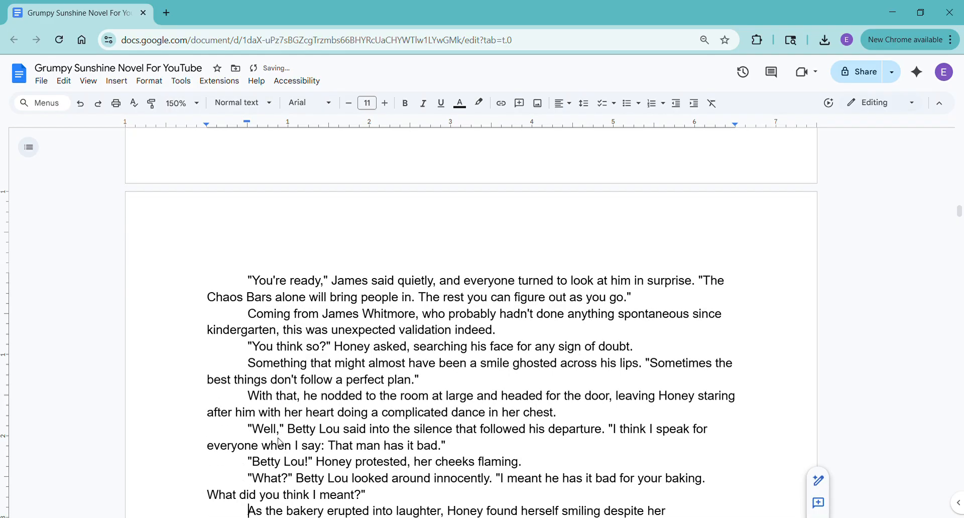
{"action": "key", "text": "Down"}
{"action": "key", "text": "Down"}
{"action": "key", "text": "Down"}
{"action": "key", "text": "Delete"}
{"action": "key", "text": "Down"}
{"action": "key", "text": "Down"}
{"action": "key", "text": "Delete"}
{"action": "key", "text": "Down"}
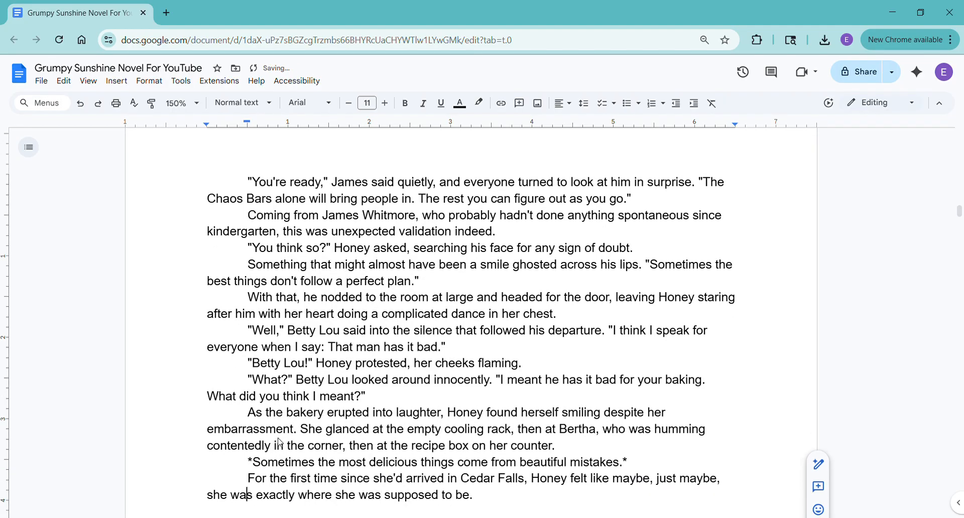
{"action": "key", "text": "Down"}
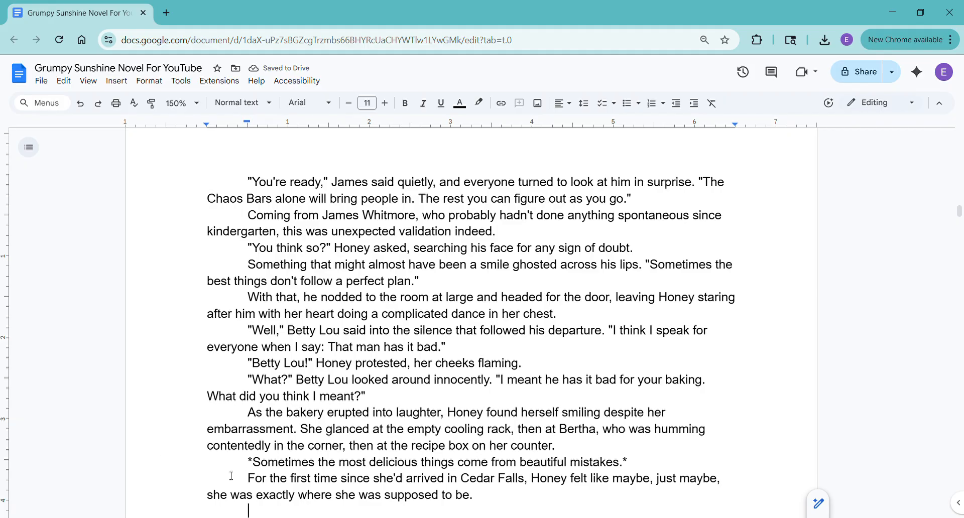
Step: Italicize the line "Sometimes the most delicious things come from beautiful mistakes." and remove the asterisks around it
{"action": "left_click_drag", "start_coordinate": [226, 462], "coordinate": [648, 467]}
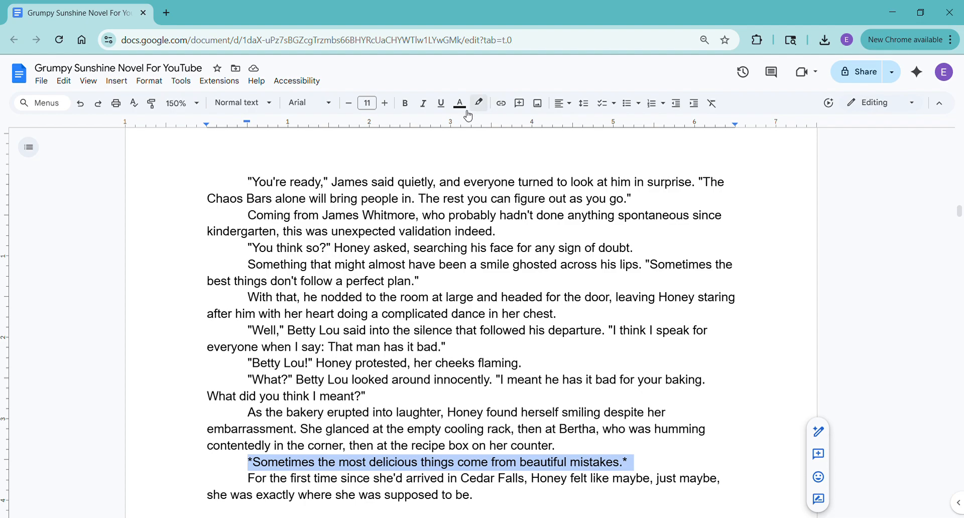
{"action": "left_click", "coordinate": [423, 103]}
{"action": "left_click", "coordinate": [258, 473]}
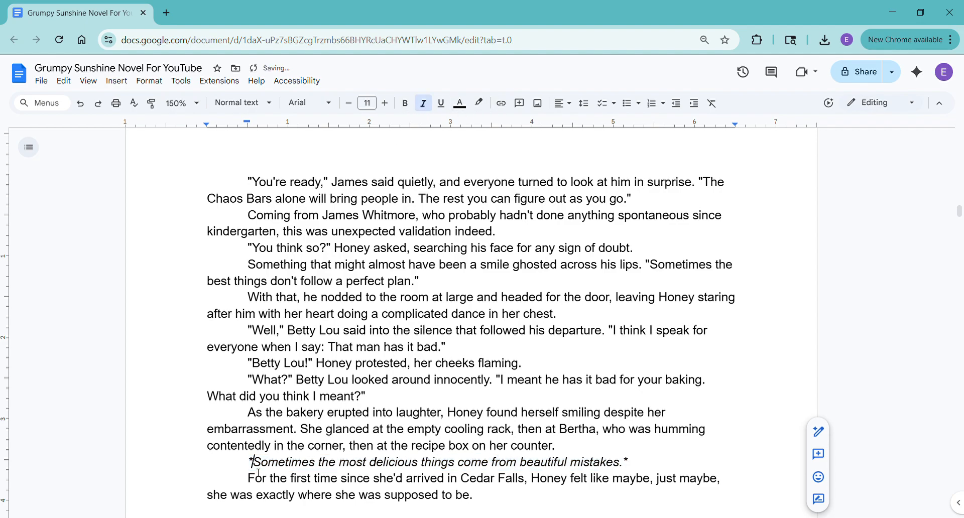
{"action": "key", "text": "BackSpace"}
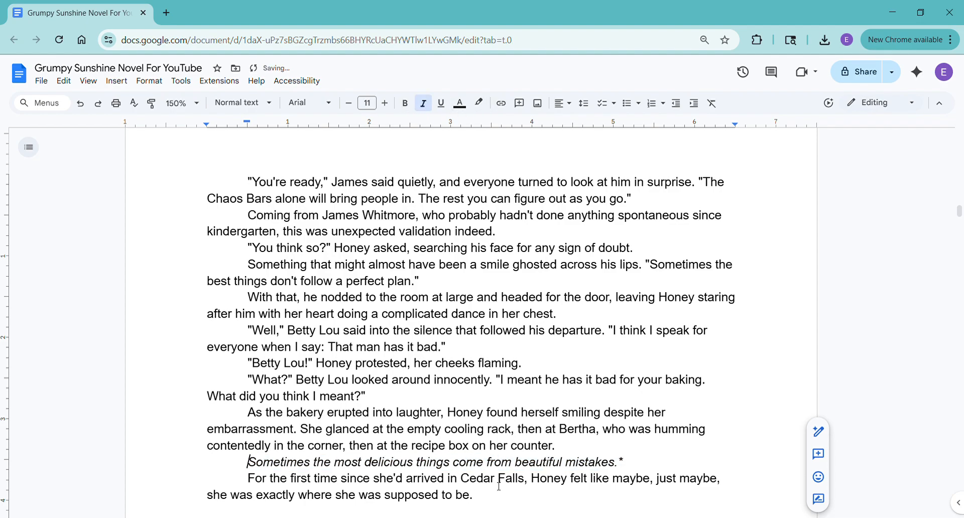
{"action": "left_click", "coordinate": [642, 469]}
{"action": "key", "text": "BackSpace"}
Step: Delete the blank lines above the paragraphs starting "But as the others filed out" and "The exhilaration of their approval"
{"action": "scroll", "coordinate": [642, 469], "scroll_direction": "down", "scroll_amount": 3}
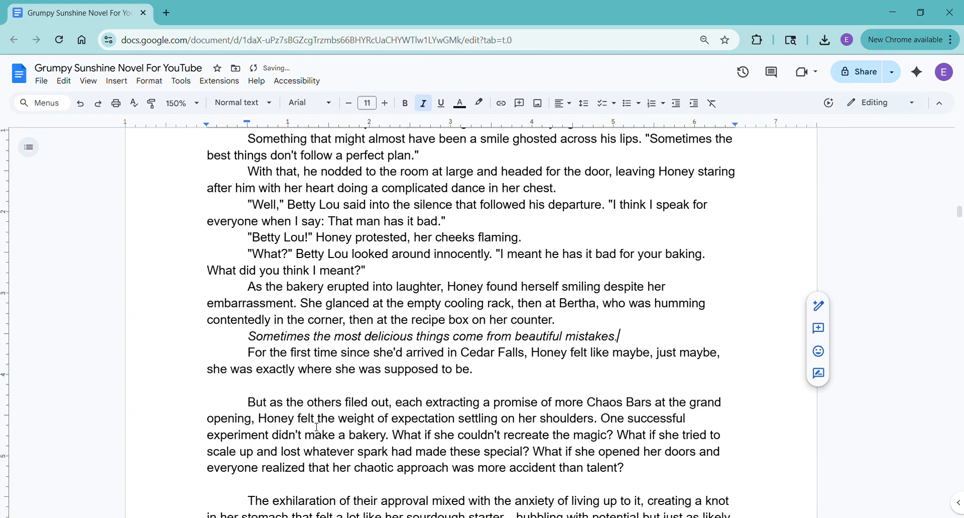
{"action": "left_click", "coordinate": [327, 392]}
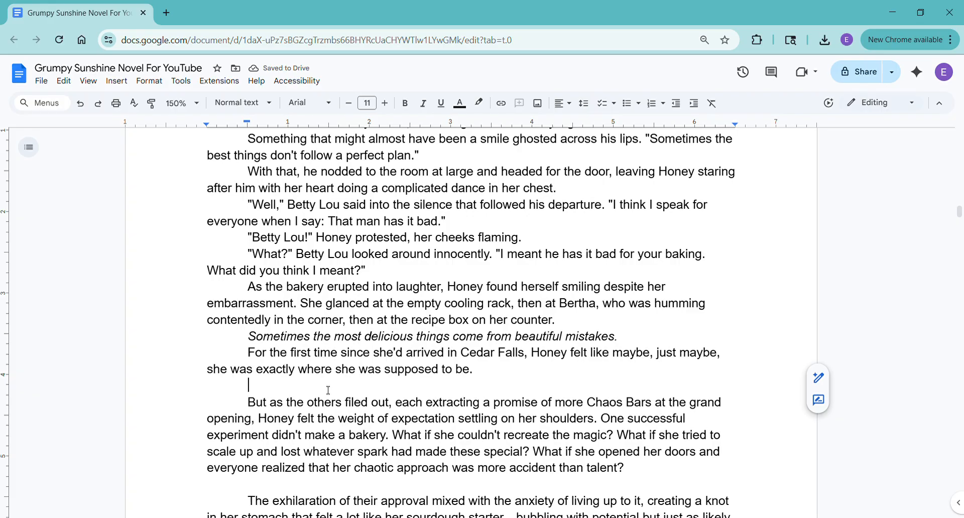
{"action": "key", "text": "Delete"}
{"action": "key", "text": "Down"}
{"action": "key", "text": "Down"}
{"action": "key", "text": "Down"}
{"action": "key", "text": "Down"}
{"action": "key", "text": "Down"}
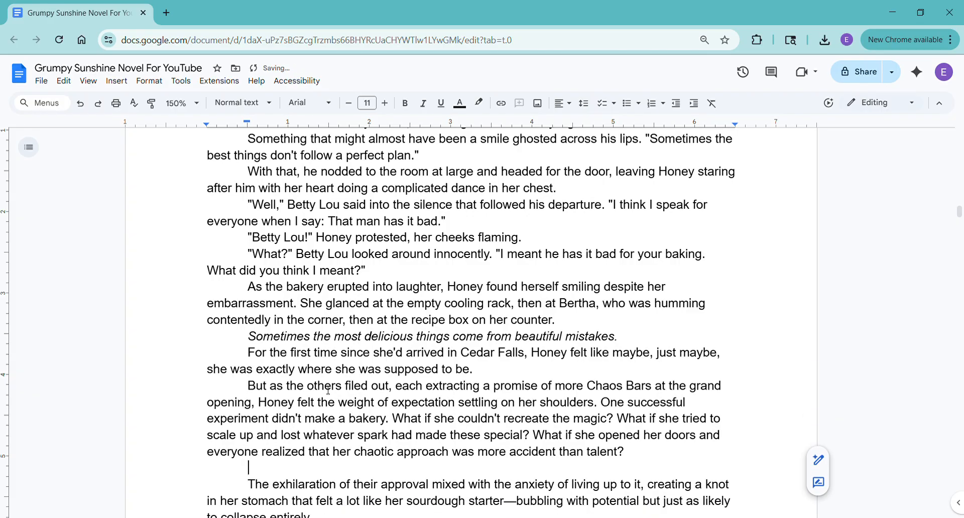
{"action": "key", "text": "Delete"}
Step: Shorten the heading "# Chapter 6: The Weight of Dreams" to "Chapter 6", removing the hash symbol and the title
{"action": "key", "text": "Down"}
{"action": "key", "text": "Down"}
{"action": "key", "text": "Down"}
{"action": "key", "text": "Down"}
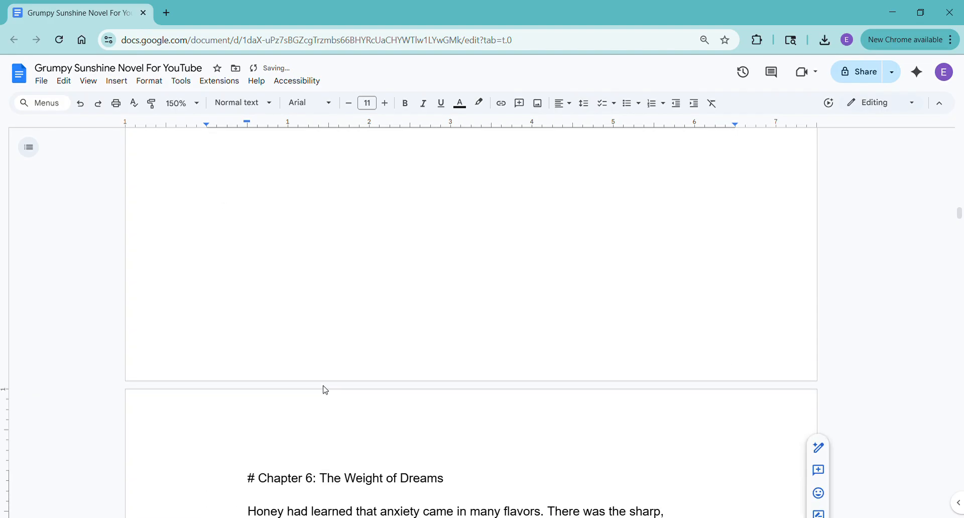
{"action": "key", "text": "Delete"}
{"action": "key", "text": "Delete"}
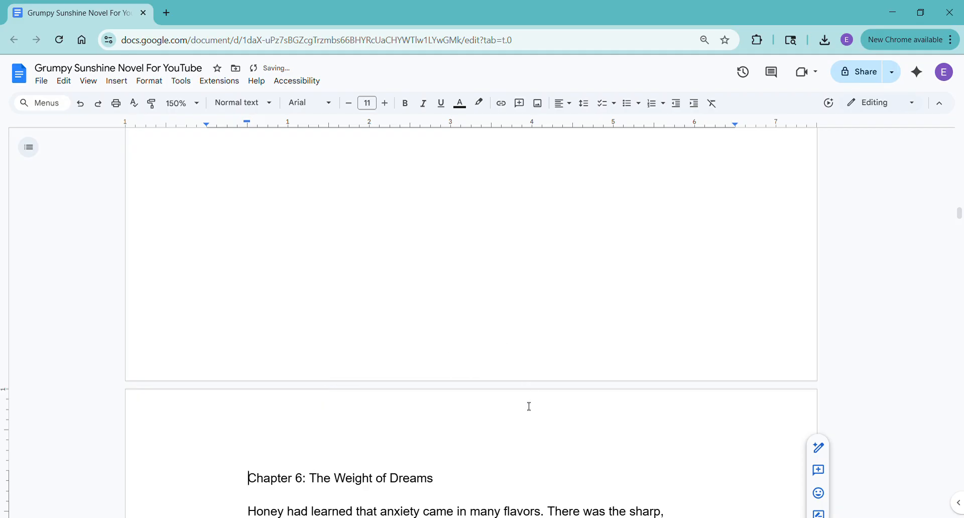
{"action": "left_click_drag", "start_coordinate": [302, 483], "coordinate": [435, 481]}
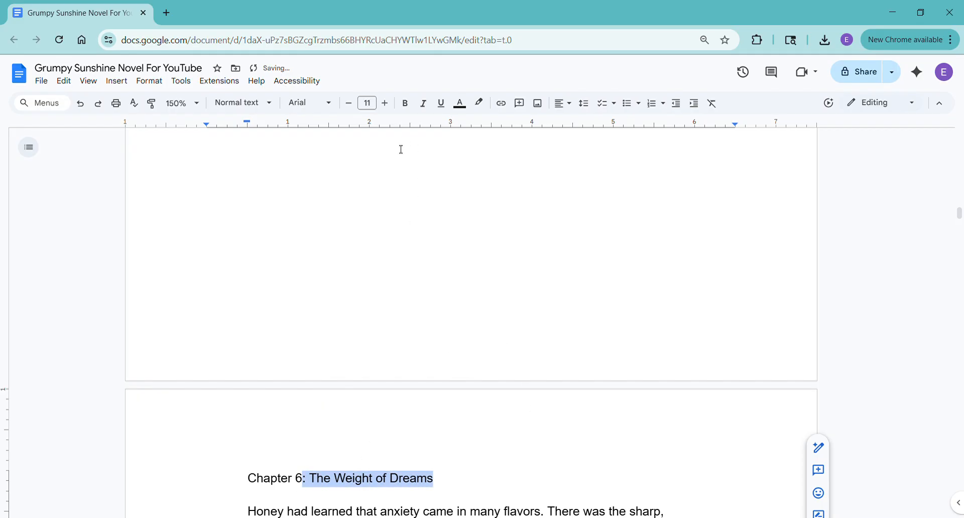
{"action": "key", "text": "BackSpace"}
Step: Delete the blank line above the Chapter 6 paragraph starting "She stood in the center of Flour & Dreams"
{"action": "key", "text": "Down"}
{"action": "key", "text": "Down"}
{"action": "key", "text": "Down"}
{"action": "key", "text": "Down"}
{"action": "key", "text": "Down"}
{"action": "scroll", "coordinate": [253, 157], "scroll_direction": "down", "scroll_amount": 4}
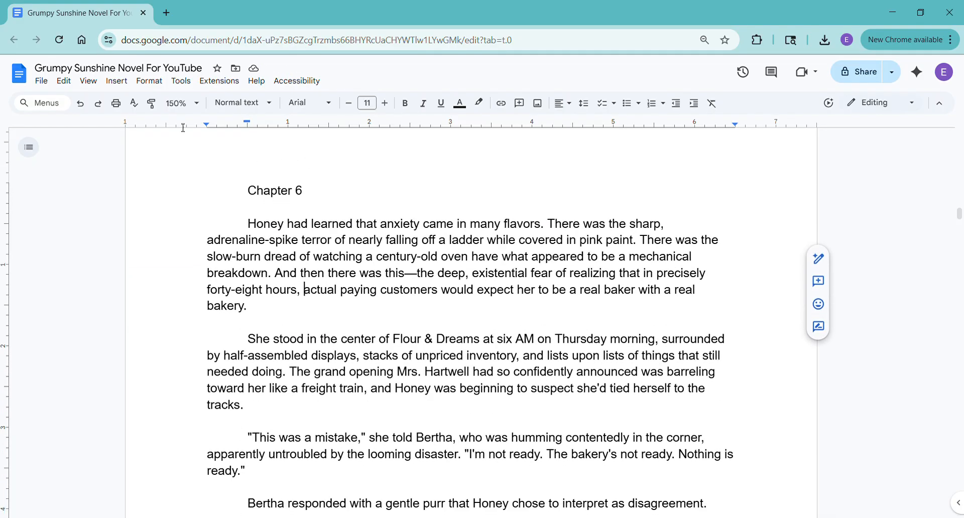
{"action": "left_click", "coordinate": [245, 328]}
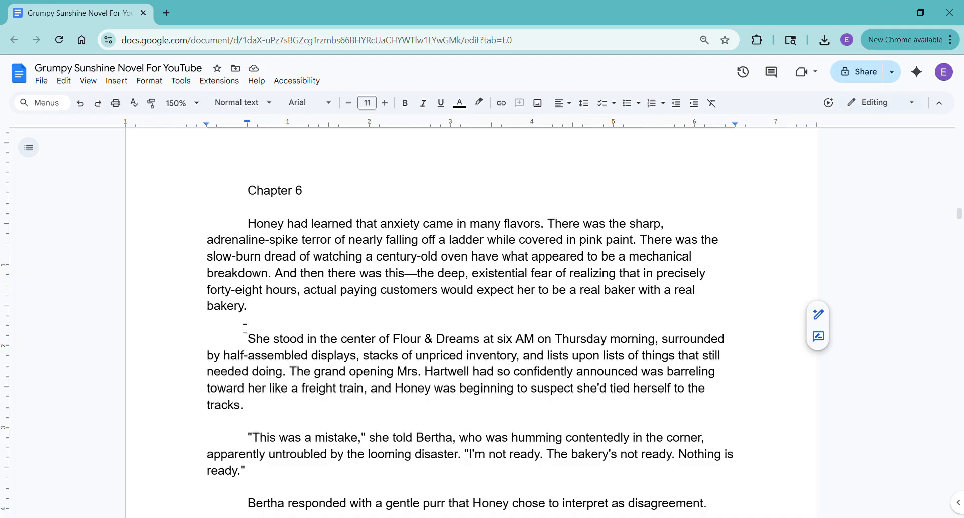
{"action": "key", "text": "Delete"}
Step: Delete the blank lines above the paragraphs starting "This was a mistake" and "Bertha responded with a gentle purr"
{"action": "key", "text": "Down"}
{"action": "key", "text": "Down"}
{"action": "key", "text": "Down"}
{"action": "key", "text": "Down"}
{"action": "key", "text": "Down"}
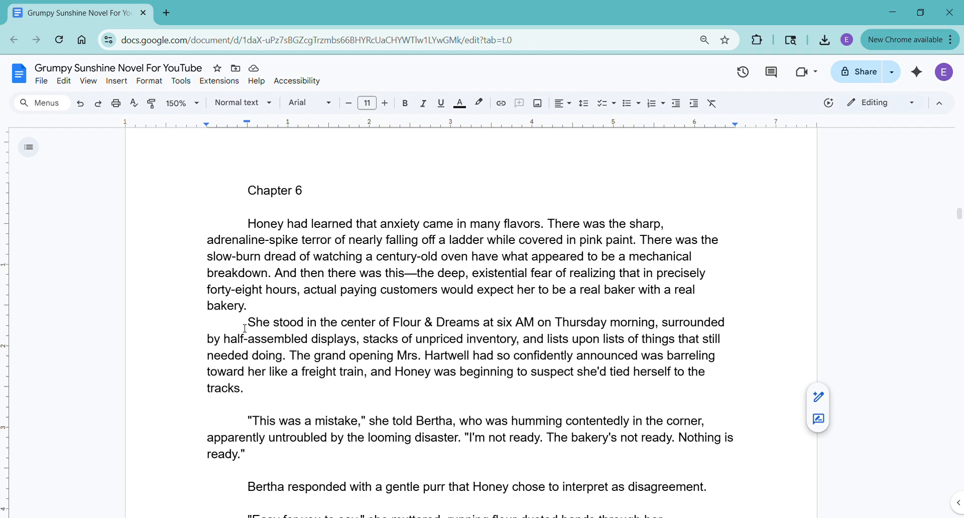
{"action": "key", "text": "Delete"}
{"action": "key", "text": "Down"}
{"action": "key", "text": "Down"}
{"action": "key", "text": "Down"}
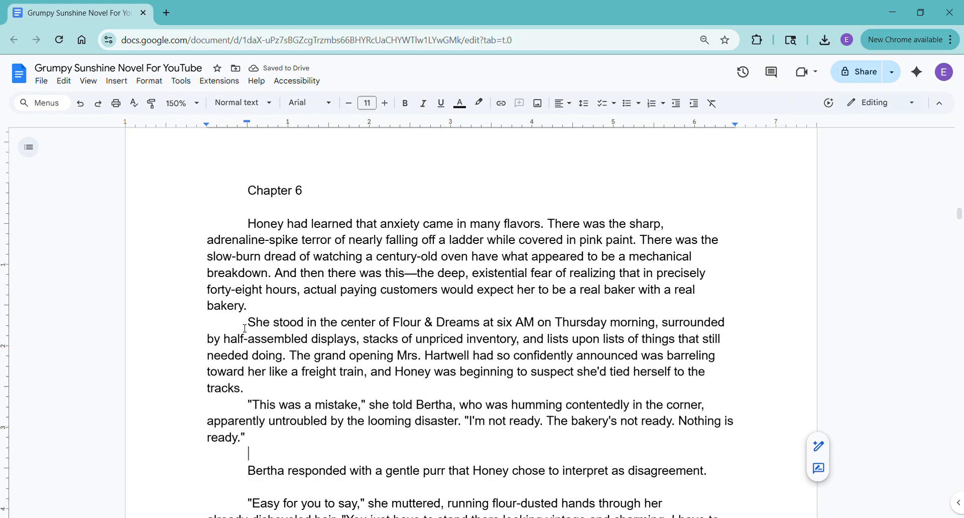
{"action": "key", "text": "Delete"}
Step: Delete the blank lines above the paragraphs starting "Easy for you to say" and "She looked down at the recipe card"
{"action": "key", "text": "Down"}
{"action": "key", "text": "Delete"}
{"action": "key", "text": "Down"}
{"action": "key", "text": "Down"}
{"action": "key", "text": "Down"}
{"action": "key", "text": "Down"}
{"action": "key", "text": "Delete"}
Step: Delete the blank lines above the paragraphs starting "It's supposed to be your signature creation" and "She stared at her failed attempt"
{"action": "key", "text": "Down"}
{"action": "key", "text": "Down"}
{"action": "key", "text": "Down"}
{"action": "key", "text": "Down"}
{"action": "key", "text": "Down"}
{"action": "key", "text": "Down"}
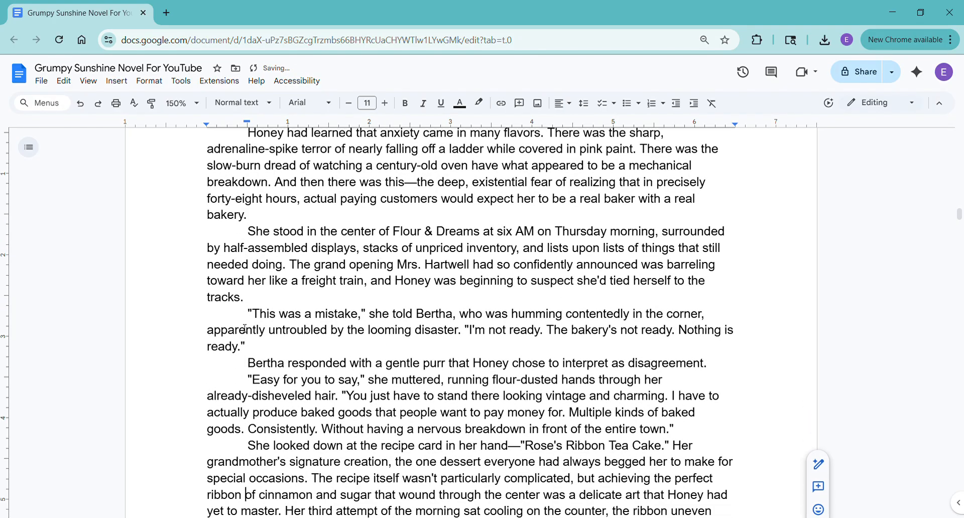
{"action": "key", "text": "Delete"}
{"action": "key", "text": "Down"}
{"action": "key", "text": "Down"}
{"action": "key", "text": "Down"}
{"action": "key", "text": "Down"}
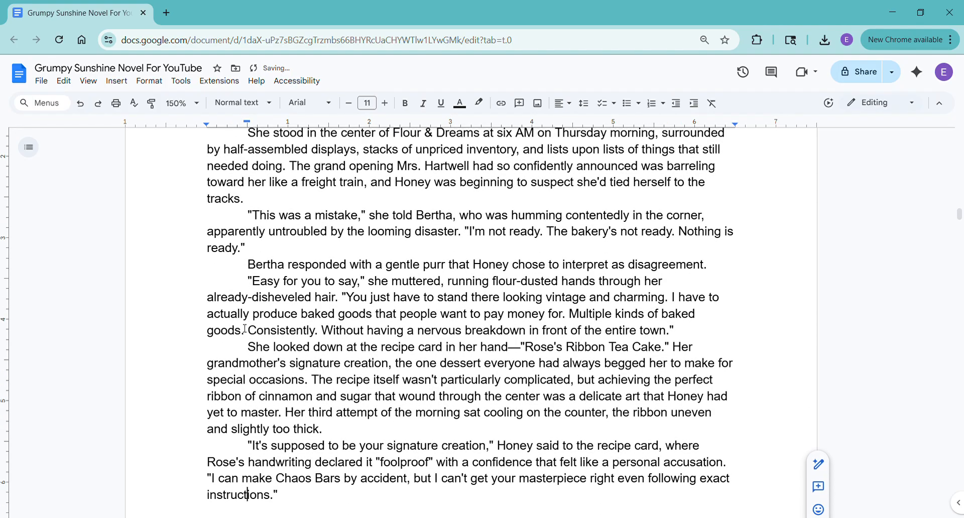
{"action": "key", "text": "Delete"}
Step: Delete the blank lines above the paragraphs starting "Am I even honoring your legacy", "The door chimed" and "We're not open yet!"
{"action": "key", "text": "Down"}
{"action": "key", "text": "Down"}
{"action": "key", "text": "Down"}
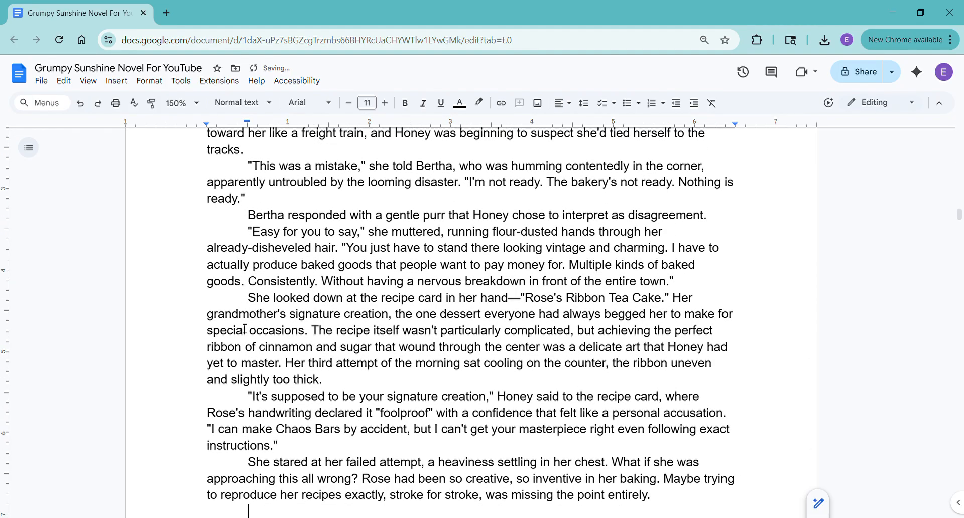
{"action": "key", "text": "Delete"}
{"action": "key", "text": "Down"}
{"action": "key", "text": "Down"}
{"action": "key", "text": "Delete"}
{"action": "key", "text": "Down"}
{"action": "key", "text": "Delete"}
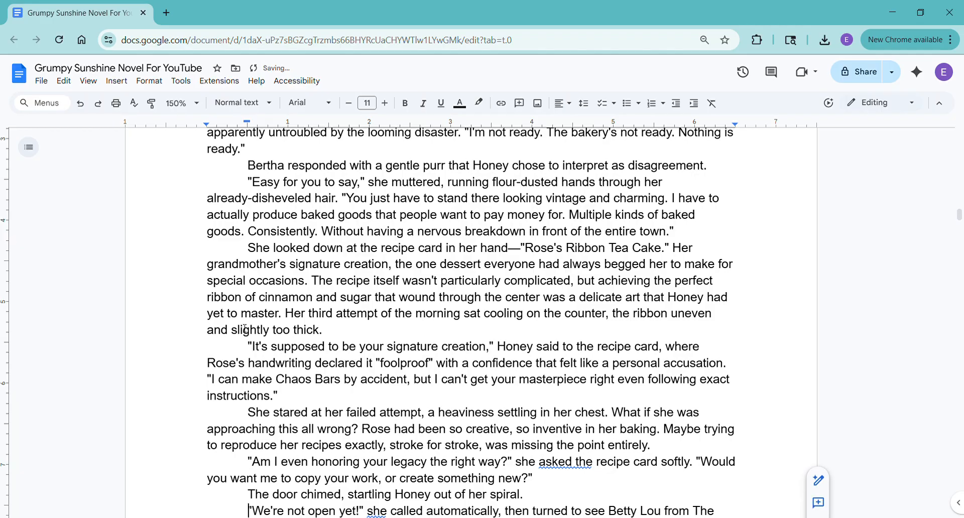
Step: Delete the blank lines above the paragraphs starting "I know that, dear" and "She set the enormous coffee"
{"action": "key", "text": "Down"}
{"action": "key", "text": "Down"}
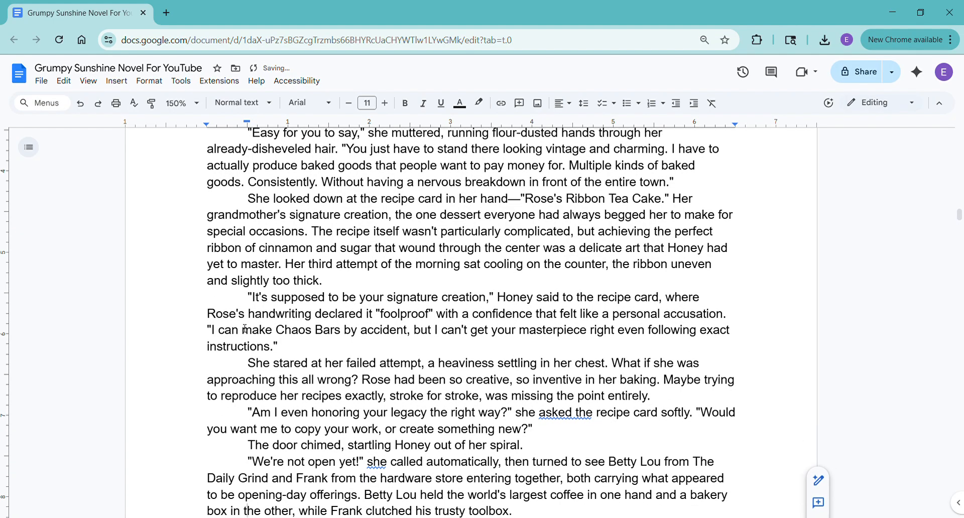
{"action": "key", "text": "Down"}
{"action": "key", "text": "Delete"}
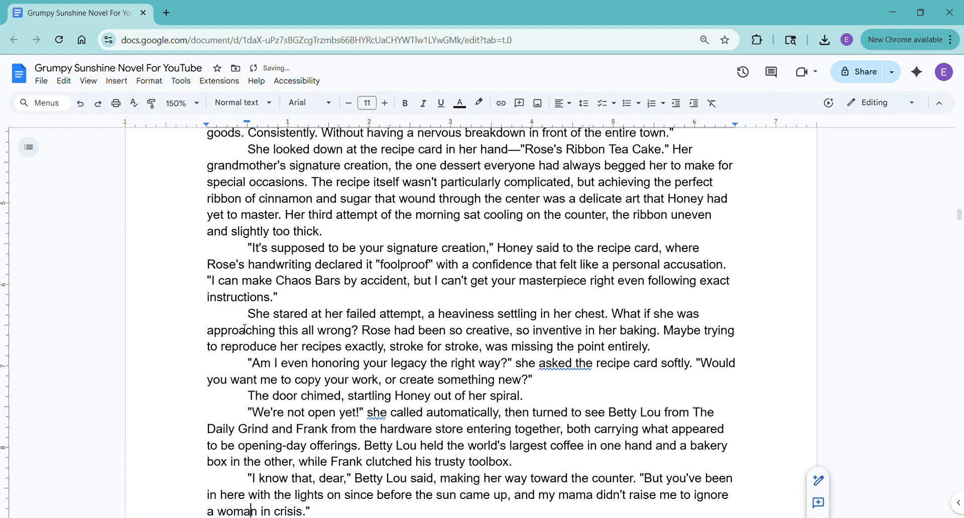
{"action": "key", "text": "Down"}
{"action": "key", "text": "Down"}
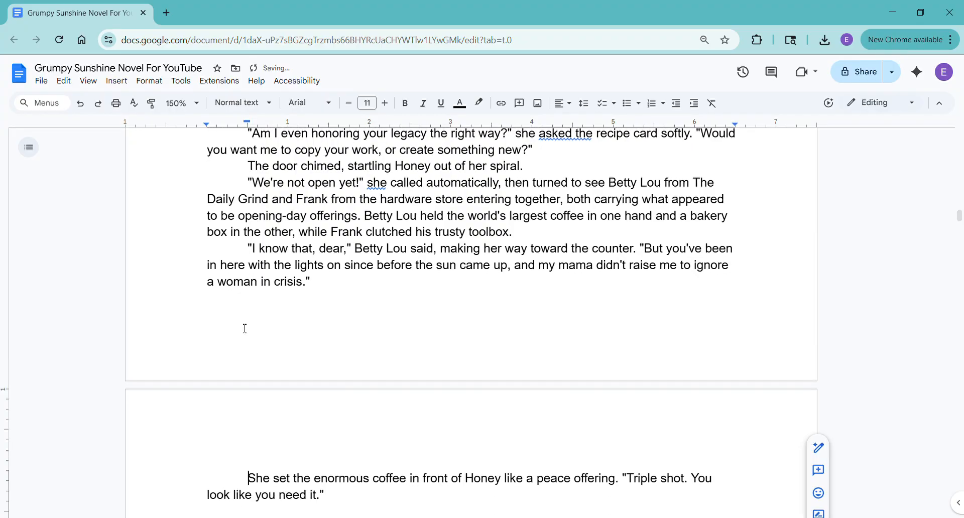
Step: Delete the blank lines above the paragraphs starting "Is it that obvious?" and "Honey, you have flour in your eyebrows"
{"action": "key", "text": "Down"}
{"action": "key", "text": "Down"}
{"action": "key", "text": "Delete"}
{"action": "key", "text": "Down"}
{"action": "key", "text": "Down"}
{"action": "key", "text": "Up"}
{"action": "key", "text": "Delete"}
Step: Delete the blank lines above the paragraph about the earlobe touched self-consciously and the one starting "She gestured to the misshapen cake"
{"action": "key", "text": "Down"}
{"action": "key", "text": "Down"}
{"action": "key", "text": "Down"}
{"action": "key", "text": "Down"}
{"action": "key", "text": "Delete"}
{"action": "key", "text": "Down"}
{"action": "key", "text": "Down"}
{"action": "key", "text": "Down"}
{"action": "key", "text": "Delete"}
Step: Delete the blank lines above the paragraphs starting "Seems like a perfectly good cake to me" and "It's not about being 'good'"
{"action": "key", "text": "Down"}
{"action": "key", "text": "Down"}
{"action": "key", "text": "Down"}
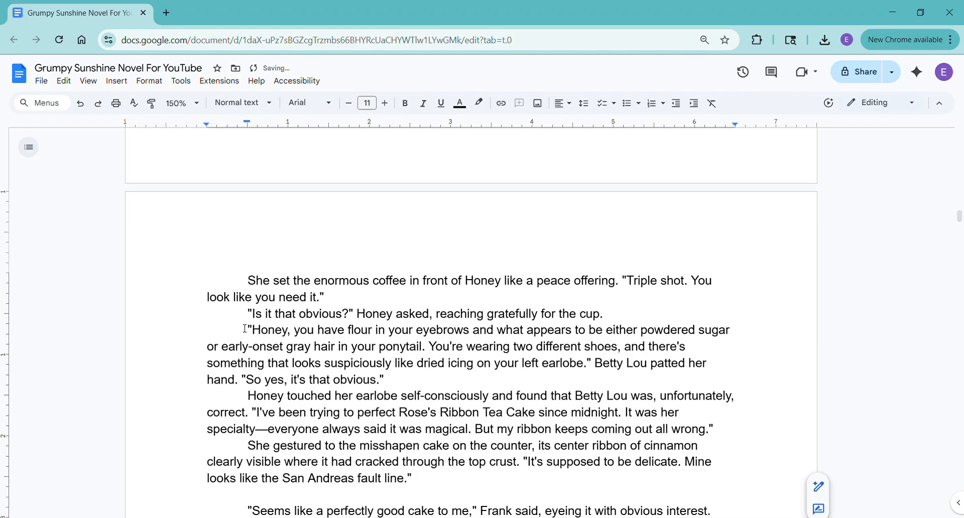
{"action": "key", "text": "Delete"}
{"action": "key", "text": "Down"}
{"action": "key", "text": "Delete"}
Step: Delete the blank lines above the paragraphs starting "Morning, all!" and "The entrance bell sounded again"
{"action": "key", "text": "Down"}
{"action": "key", "text": "Down"}
{"action": "key", "text": "Down"}
{"action": "key", "text": "Delete"}
{"action": "key", "text": "Down"}
{"action": "key", "text": "Down"}
{"action": "key", "text": "Down"}
{"action": "key", "text": "Delete"}
Step: Delete the blank lines above the paragraphs starting "Unlike the other visitors" and "The entire bakery fell silent"
{"action": "key", "text": "Down"}
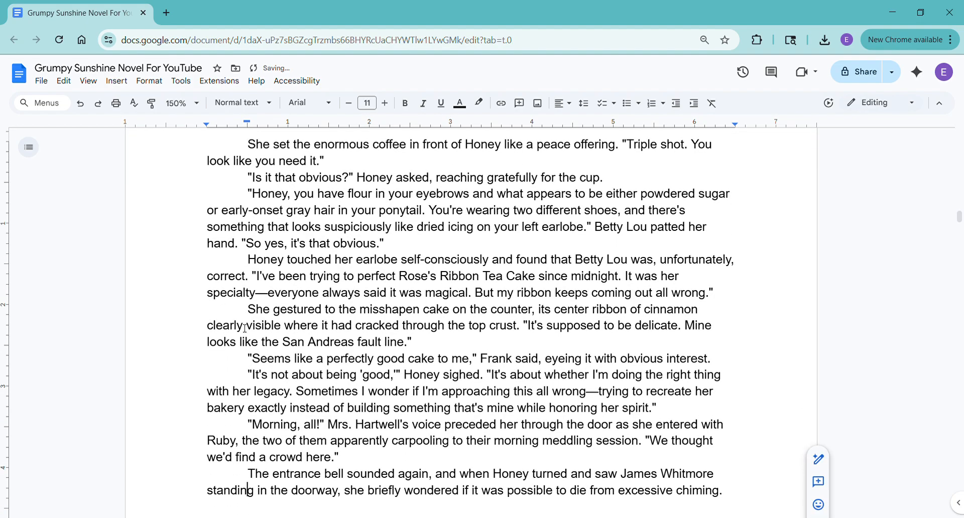
{"action": "key", "text": "Down"}
{"action": "key", "text": "Delete"}
{"action": "key", "text": "Down"}
{"action": "key", "text": "Down"}
{"action": "key", "text": "Down"}
{"action": "key", "text": "Down"}
{"action": "key", "text": "Delete"}
Step: Delete the blank lines above the paragraph ending "Where would you like this?", the one ending "what is that?", and the one starting "A display case"
{"action": "key", "text": "Down"}
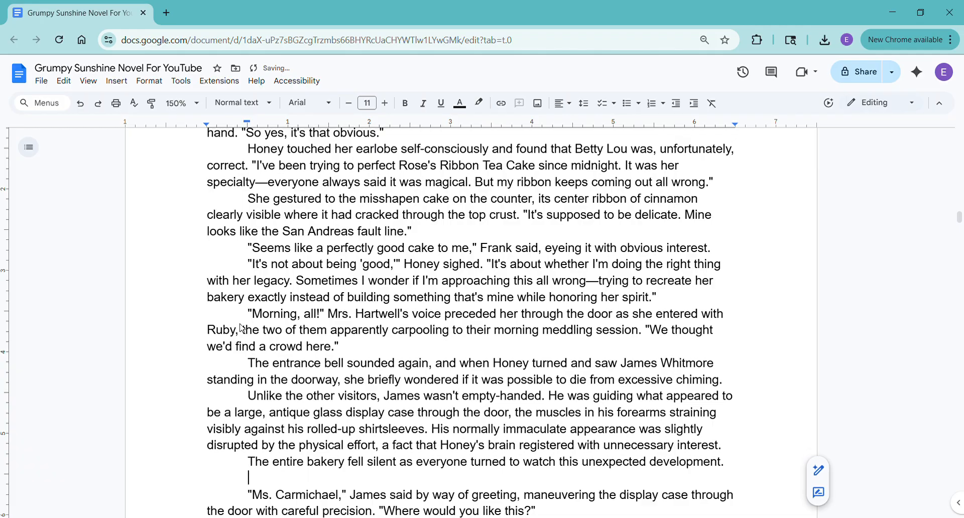
{"action": "key", "text": "Delete"}
{"action": "key", "text": "Down"}
{"action": "key", "text": "Down"}
{"action": "key", "text": "Delete"}
{"action": "key", "text": "Down"}
{"action": "key", "text": "Down"}
{"action": "key", "text": "Delete"}
Step: Delete the blank lines above the paragraph starting "He finally got the case through the door" and the one starting "Behind him"
{"action": "key", "text": "Down"}
{"action": "key", "text": "Down"}
{"action": "key", "text": "Down"}
{"action": "key", "text": "Delete"}
{"action": "key", "text": "Down"}
{"action": "key", "text": "Down"}
{"action": "key", "text": "Down"}
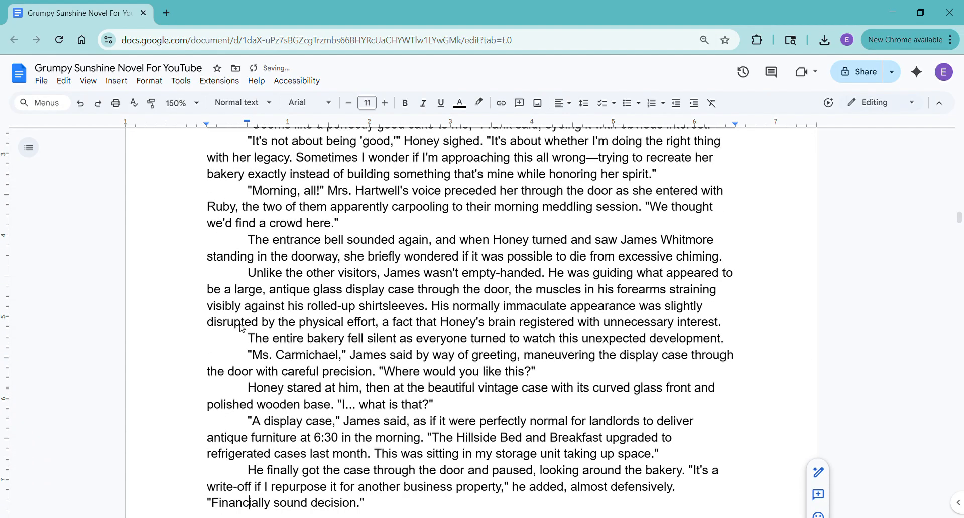
{"action": "key", "text": "Delete"}
Step: Delete the blank lines above the paragraphs starting "It's beautiful" and "It's just gathering dust otherwise"
{"action": "key", "text": "Down"}
{"action": "key", "text": "Down"}
{"action": "key", "text": "Delete"}
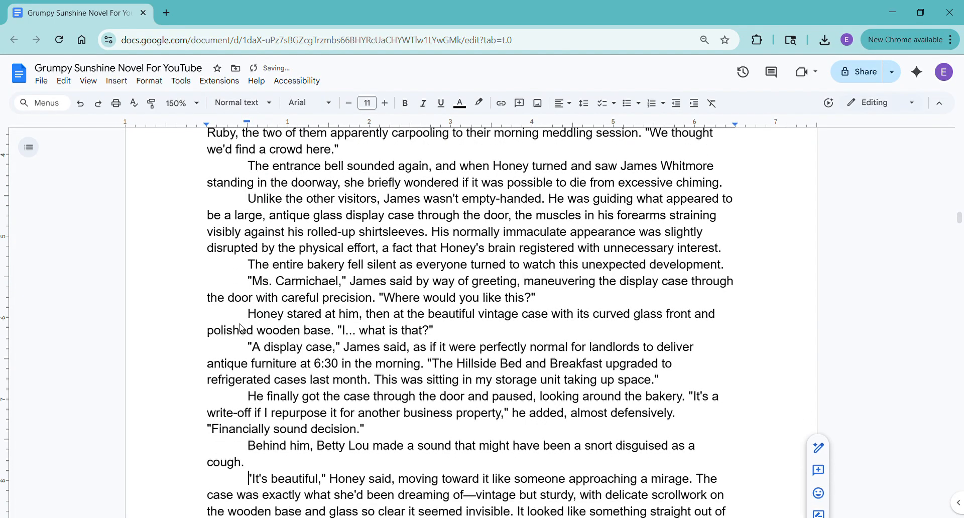
{"action": "key", "text": "Down"}
{"action": "key", "text": "Down"}
{"action": "key", "text": "Down"}
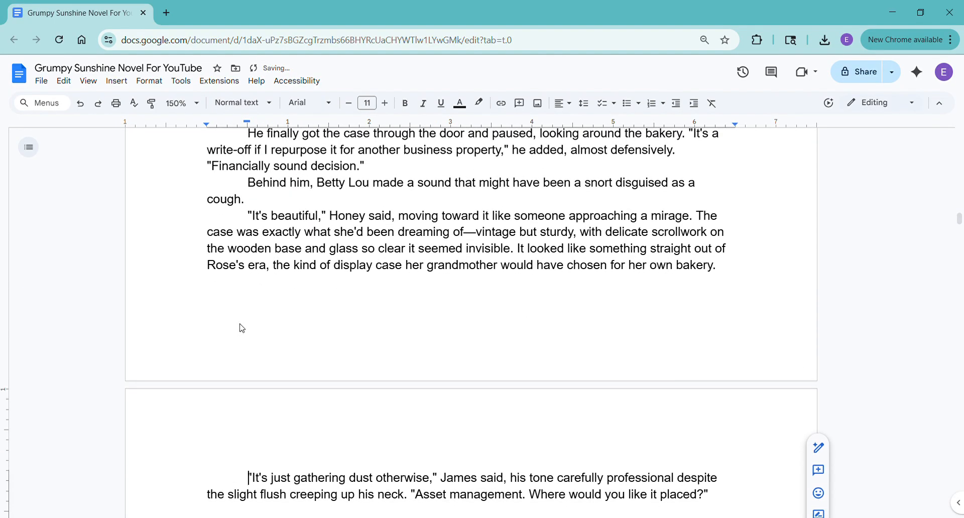
Step: Delete the blank lines above the paragraphs starting "Um, against that wall, maybe?" and "No trouble"
{"action": "key", "text": "Down"}
{"action": "key", "text": "Down"}
{"action": "key", "text": "Down"}
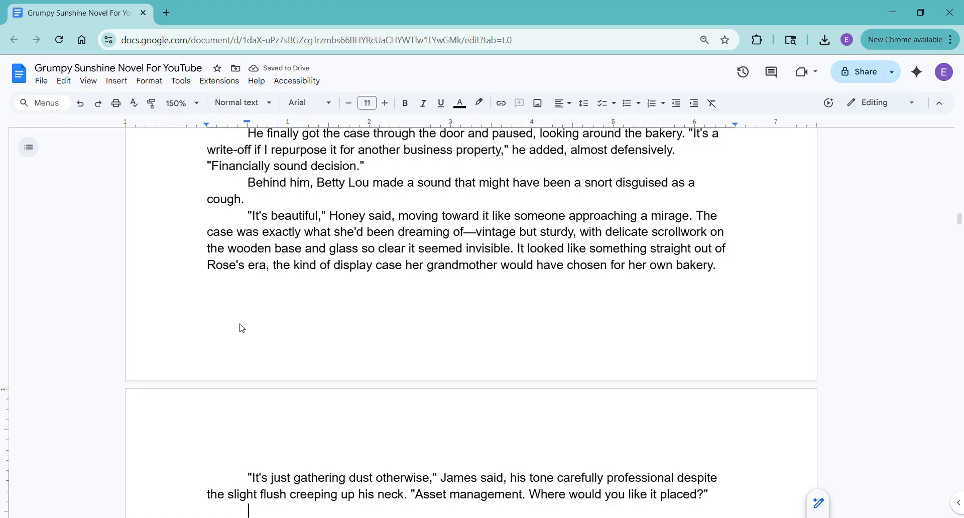
{"action": "key", "text": "Down"}
{"action": "key", "text": "Down"}
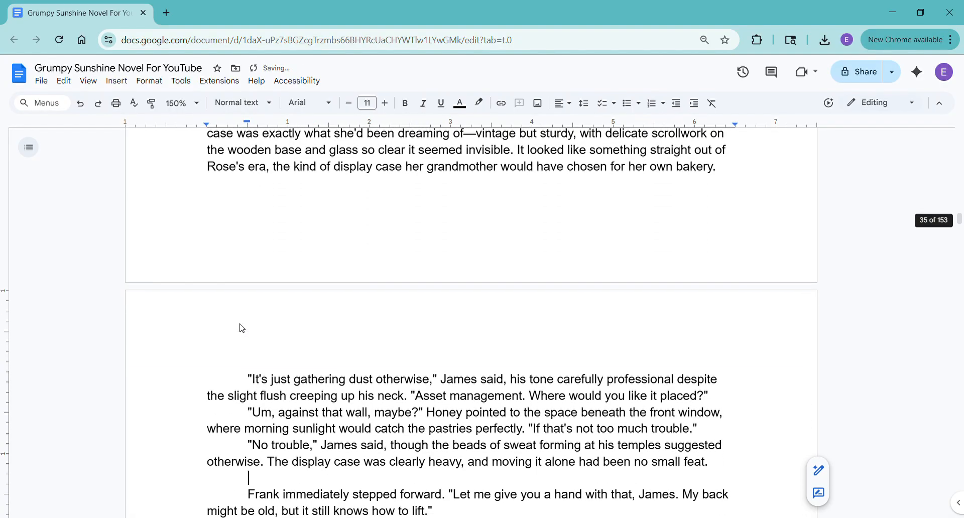
Step: Delete the blank lines above the paragraph offering a hand with the case and those starting "Together, they maneuvered the case" and "It's perfect"
{"action": "key", "text": "Delete"}
{"action": "key", "text": "Down"}
{"action": "key", "text": "Delete"}
{"action": "key", "text": "Down"}
{"action": "key", "text": "Down"}
{"action": "key", "text": "Delete"}
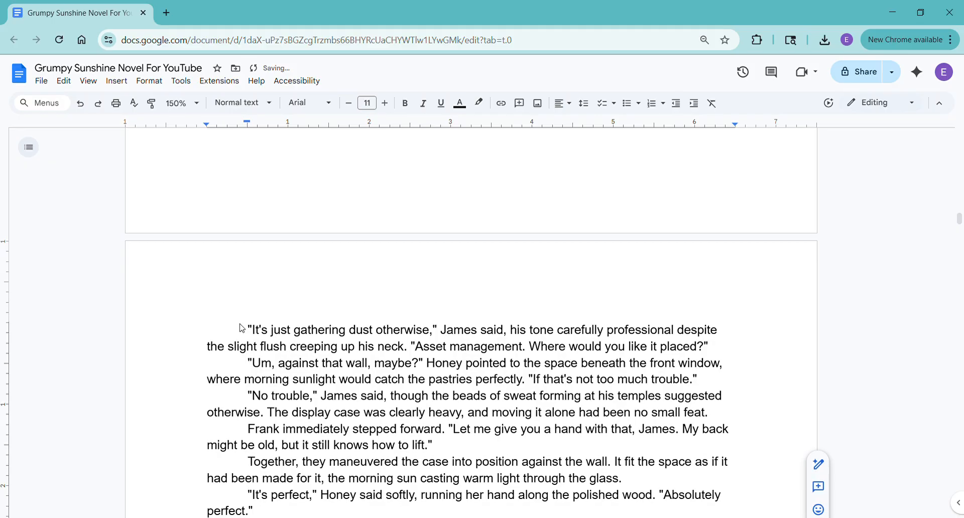
Step: Delete the blank lines above the paragraph about straightening and adjusting his tie and the one starting "Thank you"
{"action": "key", "text": "Down"}
{"action": "key", "text": "Down"}
{"action": "key", "text": "Delete"}
{"action": "key", "text": "Down"}
{"action": "key", "text": "Down"}
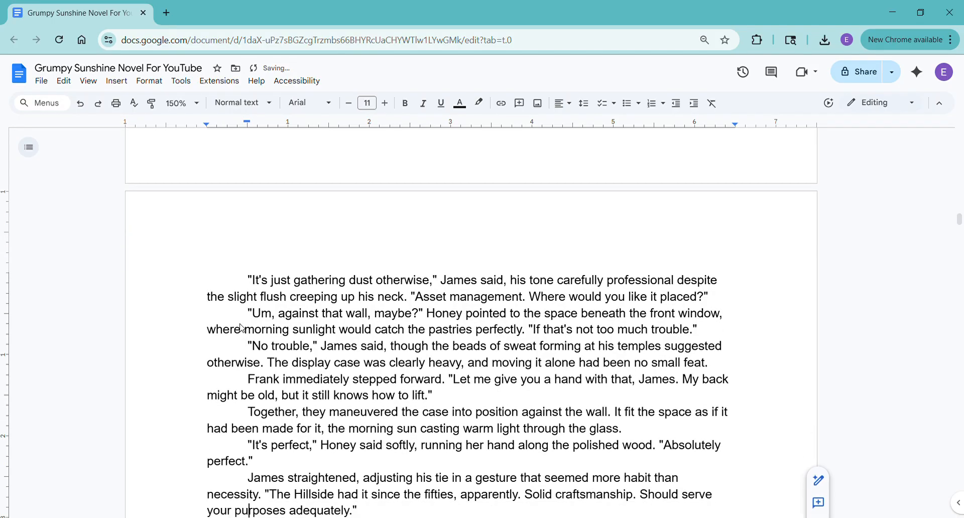
{"action": "key", "text": "Down"}
{"action": "key", "text": "Down"}
{"action": "key", "text": "Up"}
{"action": "key", "text": "Delete"}
Step: Delete the blank lines above the paragraph starting "Business decision", the one about another suspicious noise, and the one starting "Well"
{"action": "key", "text": "Down"}
{"action": "key", "text": "Down"}
{"action": "key", "text": "Delete"}
{"action": "key", "text": "Down"}
{"action": "key", "text": "Down"}
{"action": "key", "text": "Delete"}
{"action": "key", "text": "Down"}
{"action": "key", "text": "Down"}
{"action": "key", "text": "Up"}
{"action": "key", "text": "Delete"}
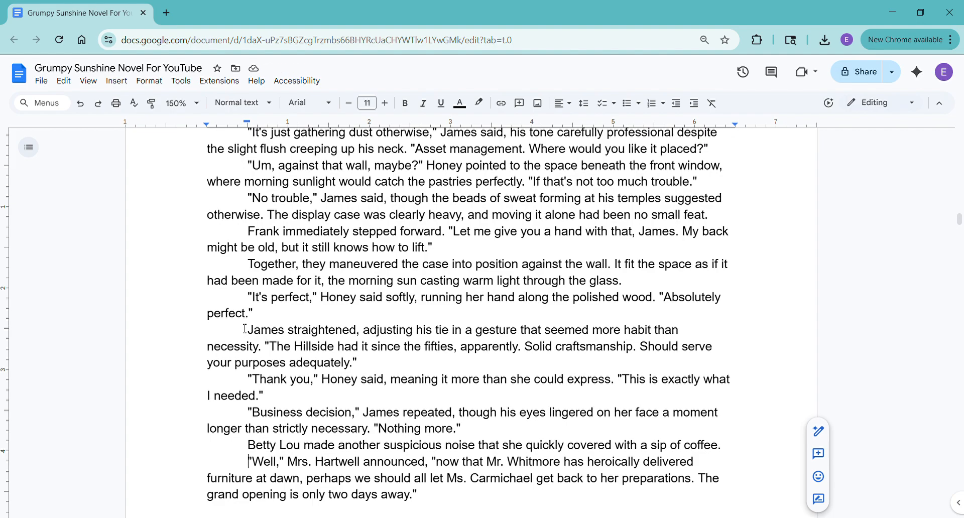
Step: Delete the blank lines above the paragraphs starting "Right", "The knowing looks exchanged" and "We'll let you get to it"
{"action": "key", "text": "Down"}
{"action": "key", "text": "Down"}
{"action": "key", "text": "Down"}
{"action": "key", "text": "Down"}
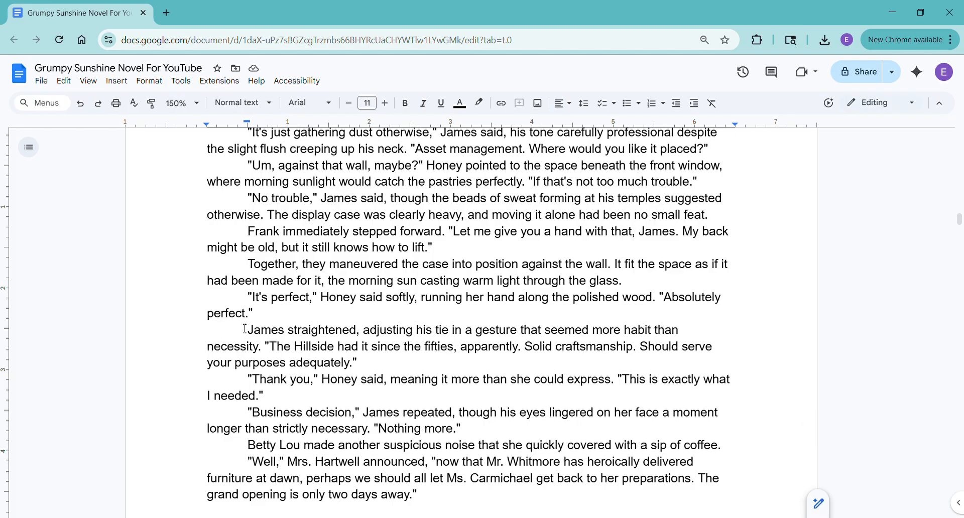
{"action": "key", "text": "Down"}
{"action": "key", "text": "Down"}
{"action": "key", "text": "Down"}
{"action": "key", "text": "Down"}
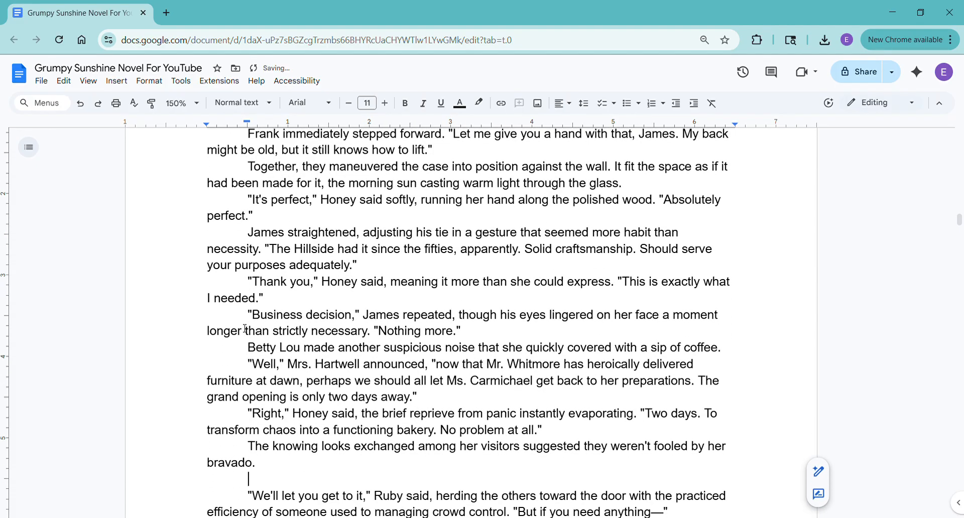
{"action": "key", "text": "Down"}
{"action": "key", "text": "Down"}
{"action": "key", "text": "Up"}
{"action": "key", "text": "Delete"}
Step: Delete the blank lines above the paragraphs starting "We know where to find you" and "One by one, they filed out"
{"action": "key", "text": "Down"}
{"action": "key", "text": "Down"}
{"action": "key", "text": "Down"}
{"action": "key", "text": "Delete"}
{"action": "key", "text": "Down"}
{"action": "key", "text": "Delete"}
Step: Delete the blank lines above the paragraph starting "You seem...", the one about an emotional heart-to-heart, and the one starting "I'm fine"
{"action": "key", "text": "Down"}
{"action": "key", "text": "Delete"}
{"action": "key", "text": "Down"}
{"action": "key", "text": "Down"}
{"action": "key", "text": "Down"}
{"action": "key", "text": "Down"}
{"action": "key", "text": "Down"}
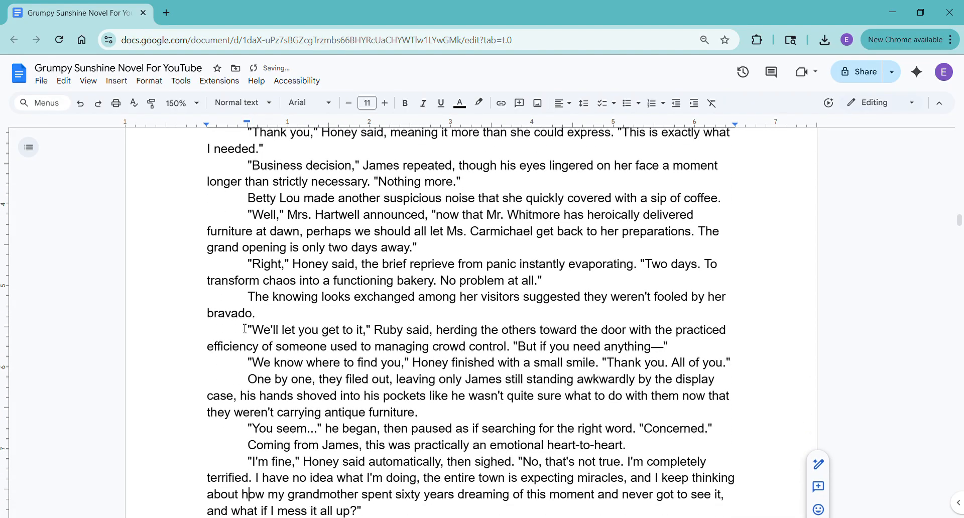
Step: Delete the blank lines above the paragraph starting "The words tumbled out", the one about the long quiet moment, and the one starting "These were hers?"
{"action": "key", "text": "Delete"}
{"action": "key", "text": "Down"}
{"action": "key", "text": "Down"}
{"action": "key", "text": "Delete"}
{"action": "key", "text": "Down"}
{"action": "key", "text": "Down"}
{"action": "key", "text": "Down"}
{"action": "key", "text": "Delete"}
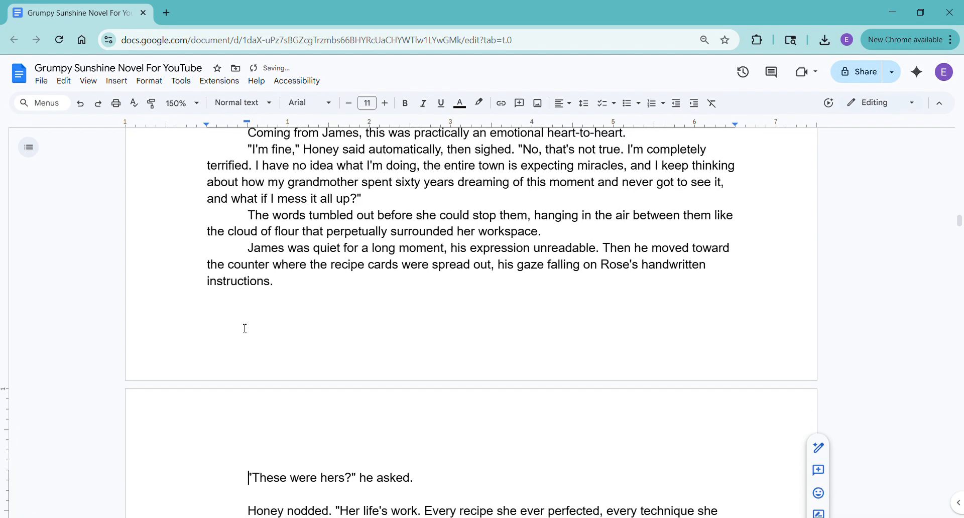
Step: Delete the blank lines above the nodded "Her life's work" reply, the paragraph about picking up a card, and the one starting "Life kept getting in the way"
{"action": "key", "text": "Down"}
{"action": "key", "text": "Delete"}
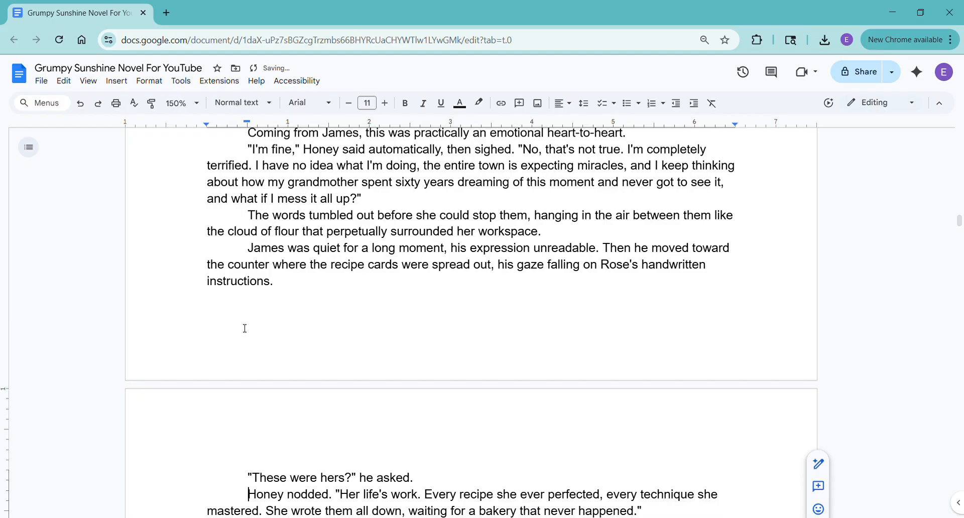
{"action": "key", "text": "Down"}
{"action": "key", "text": "Down"}
{"action": "key", "text": "Delete"}
{"action": "key", "text": "Down"}
{"action": "key", "text": "Down"}
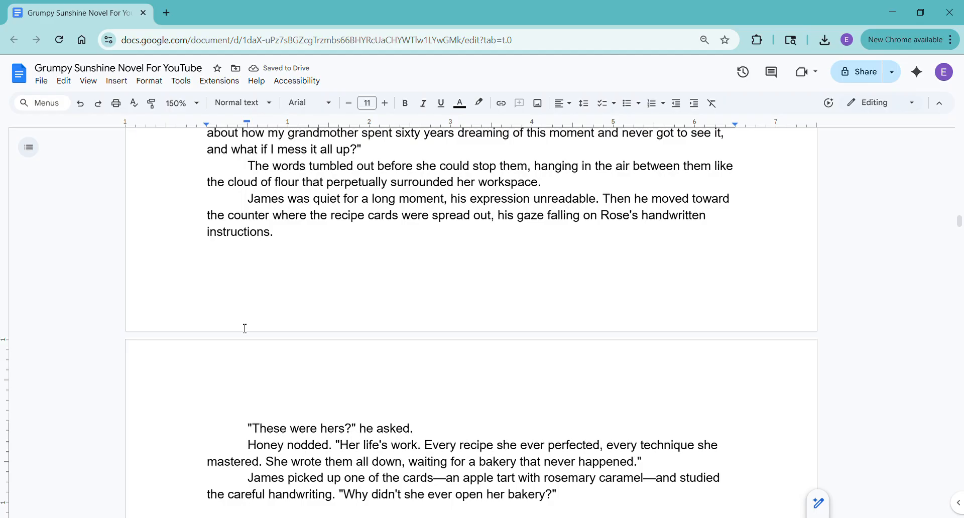
{"action": "key", "text": "Delete"}
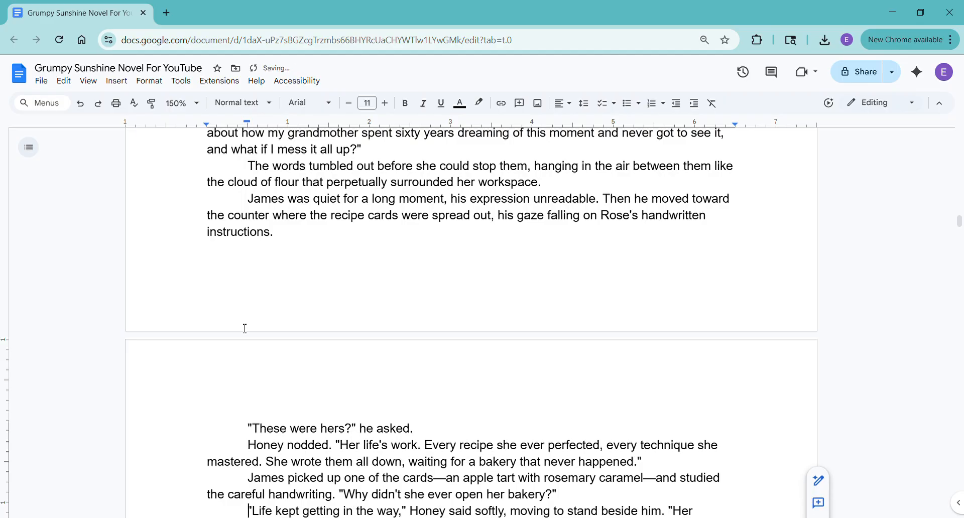
Step: Delete the blank lines above the paragraph starting "She traced her finger", the one mentioning storm-gray eyes and keeping the dream alive, and "Until the very end"
{"action": "key", "text": "Down"}
{"action": "key", "text": "Down"}
{"action": "key", "text": "Down"}
{"action": "key", "text": "Down"}
{"action": "key", "text": "Delete"}
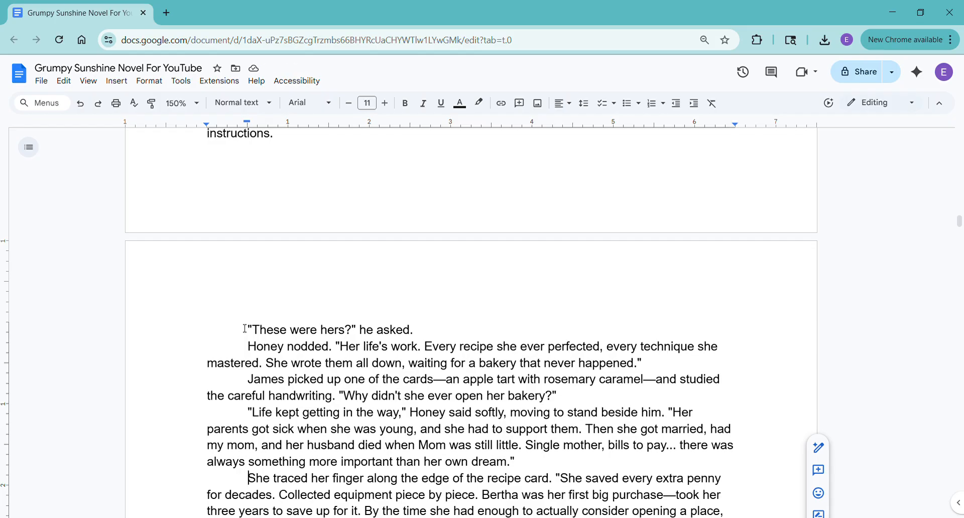
{"action": "scroll", "coordinate": [244, 329], "scroll_direction": "down", "scroll_amount": 1}
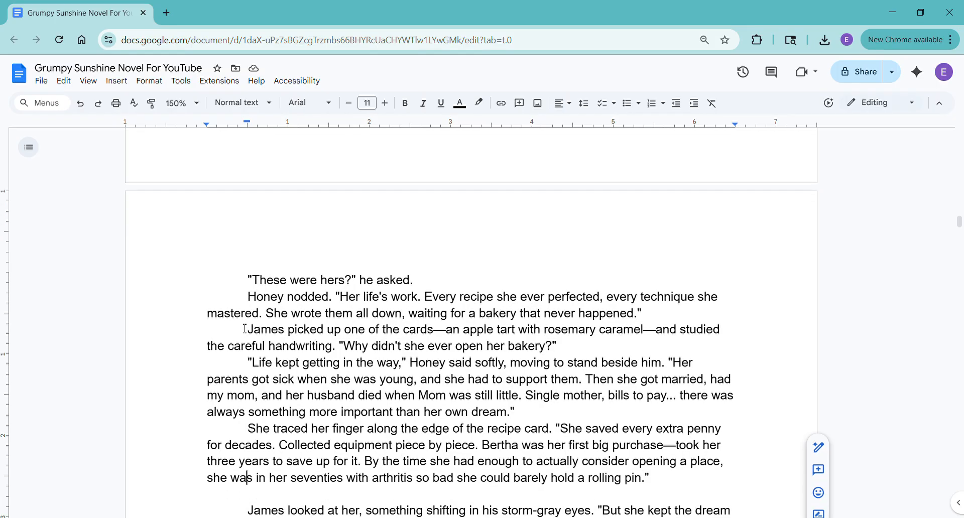
{"action": "key", "text": "Delete"}
{"action": "key", "text": "Down"}
{"action": "key", "text": "Down"}
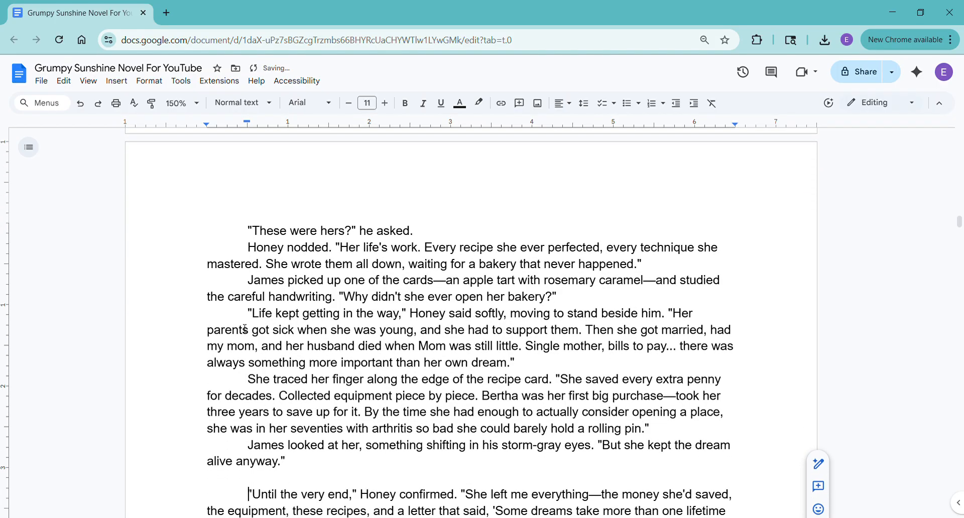
{"action": "key", "text": "Delete"}
Step: Delete the blank lines above the paragraphs starting "Her voice cracked", "That's quite a legacy" and "It's a beautiful gift"
{"action": "key", "text": "Down"}
{"action": "key", "text": "Down"}
{"action": "key", "text": "Down"}
{"action": "key", "text": "Delete"}
{"action": "key", "text": "Down"}
{"action": "key", "text": "Delete"}
{"action": "key", "text": "Down"}
{"action": "key", "text": "Delete"}
Step: Delete the blank lines above the paragraph starting "From what I've seen of your baking", the surprised reply about tasting one thing, and "The Chaos Bars"
{"action": "key", "text": "Down"}
{"action": "key", "text": "Down"}
{"action": "key", "text": "Down"}
{"action": "key", "text": "Down"}
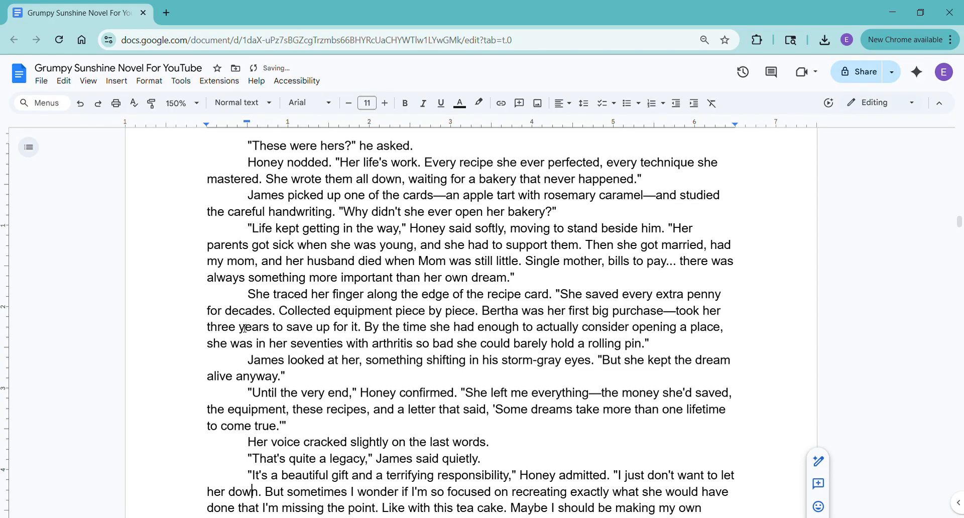
{"action": "key", "text": "Delete"}
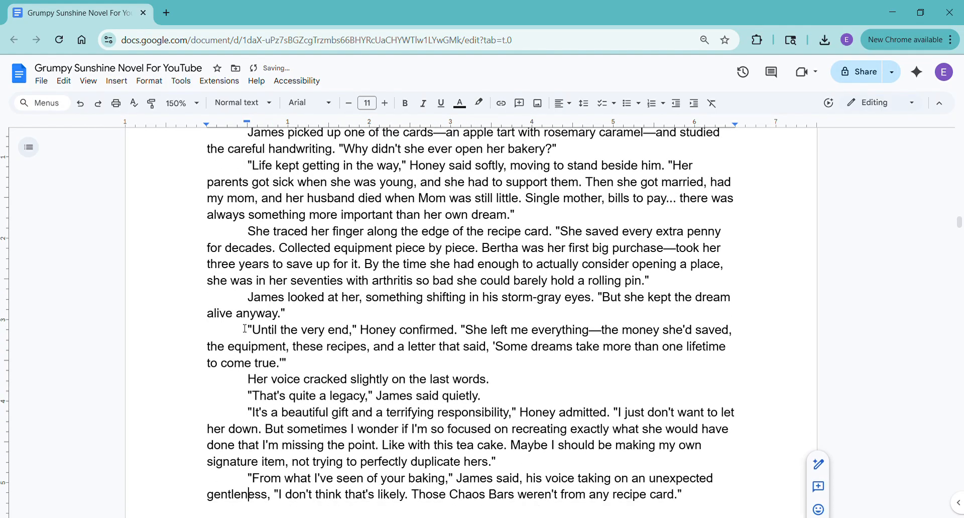
{"action": "key", "text": "Down"}
{"action": "key", "text": "Down"}
{"action": "key", "text": "Delete"}
{"action": "key", "text": "Down"}
{"action": "key", "text": "Delete"}
Step: Delete the blank lines above the paragraphs starting "They were an accident", "A beautiful mistake" and "There was something in his tone"
{"action": "key", "text": "Down"}
{"action": "key", "text": "Down"}
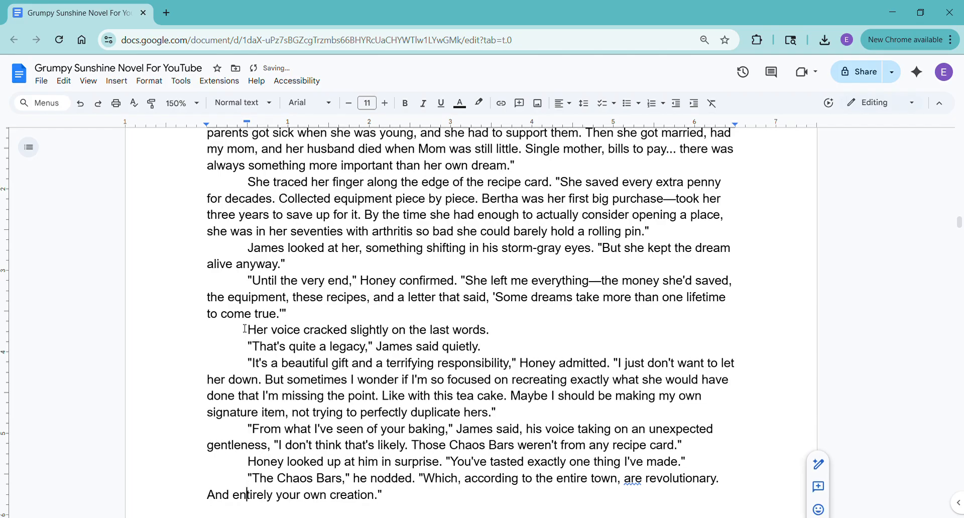
{"action": "key", "text": "Delete"}
{"action": "key", "text": "Down"}
{"action": "key", "text": "Down"}
{"action": "key", "text": "Delete"}
{"action": "key", "text": "Down"}
{"action": "key", "text": "Down"}
{"action": "key", "text": "Delete"}
Step: Delete the blank lines above the paragraph starting "Did you ever have dreams" and the one about his expression closing like a door
{"action": "key", "text": "Down"}
{"action": "key", "text": "Down"}
{"action": "key", "text": "Down"}
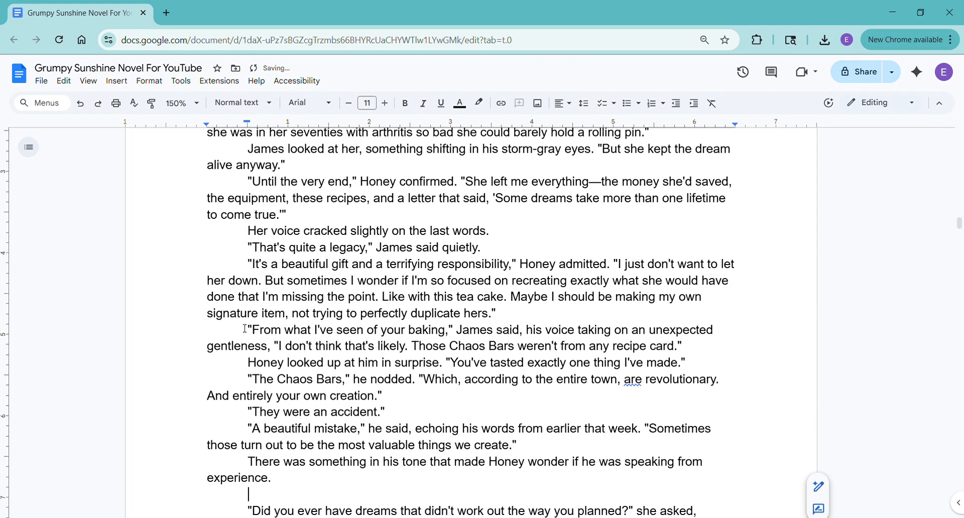
{"action": "key", "text": "Delete"}
{"action": "key", "text": "Down"}
{"action": "key", "text": "Down"}
{"action": "key", "text": "Down"}
{"action": "key", "text": "Up"}
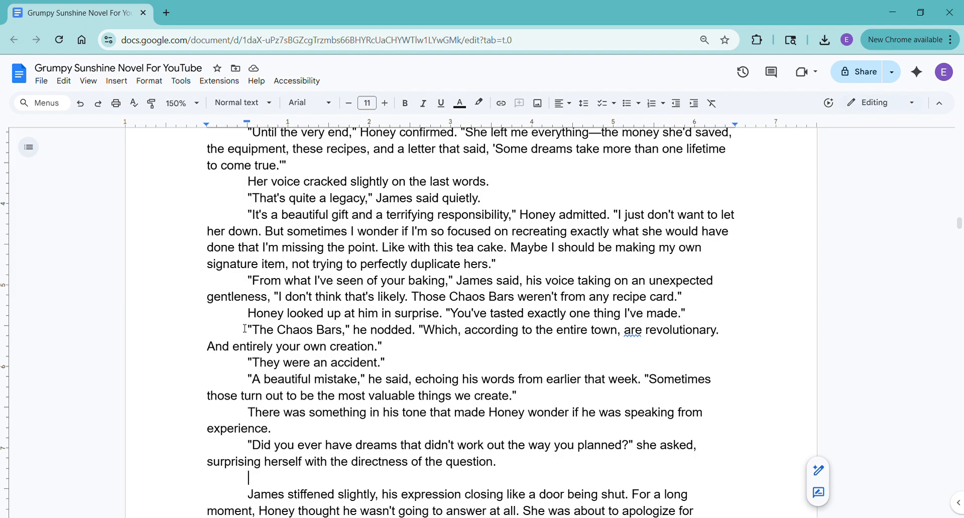
{"action": "key", "text": "Delete"}
Step: Delete the blank lines above the paragraph starting "I wanted to build things" and the one about waiting and sensing there was more
{"action": "key", "text": "Down"}
{"action": "key", "text": "Down"}
{"action": "key", "text": "Down"}
{"action": "key", "text": "BackSpace"}
{"action": "key", "text": "Down"}
{"action": "key", "text": "Down"}
{"action": "key", "text": "Delete"}
Step: Delete the blank lines above the paragraphs starting "My father had... other plans" and "But not what you wanted"
{"action": "key", "text": "Down"}
{"action": "key", "text": "Down"}
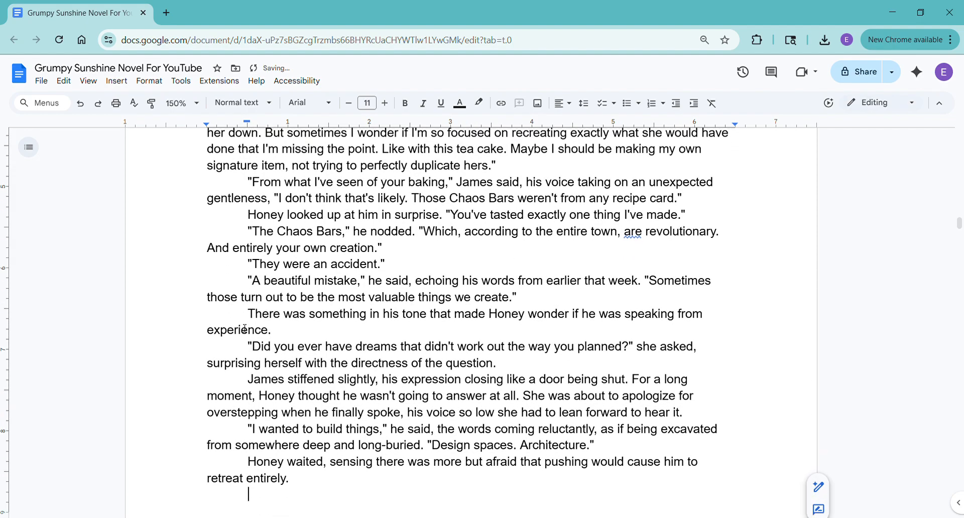
{"action": "key", "text": "Down"}
{"action": "key", "text": "Down"}
{"action": "key", "text": "Down"}
{"action": "key", "text": "Down"}
{"action": "key", "text": "Down"}
{"action": "key", "text": "Up"}
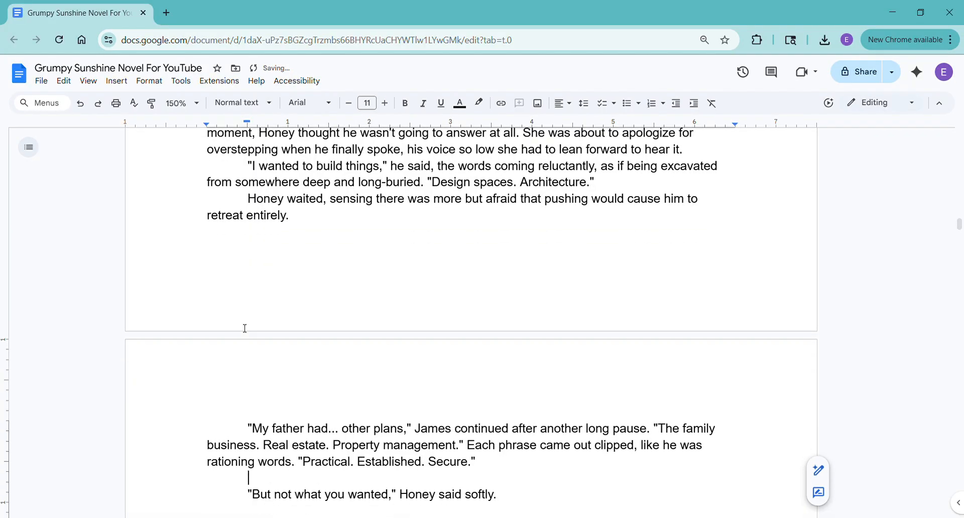
{"action": "key", "text": "Delete"}
Step: Delete the blank lines above the "Dreams don't pay mortgages" paragraph and the paragraphs starting "No" and "He looked at her then"
{"action": "key", "text": "Down"}
{"action": "key", "text": "Delete"}
{"action": "key", "text": "Down"}
{"action": "key", "text": "Down"}
{"action": "key", "text": "Delete"}
{"action": "key", "text": "Down"}
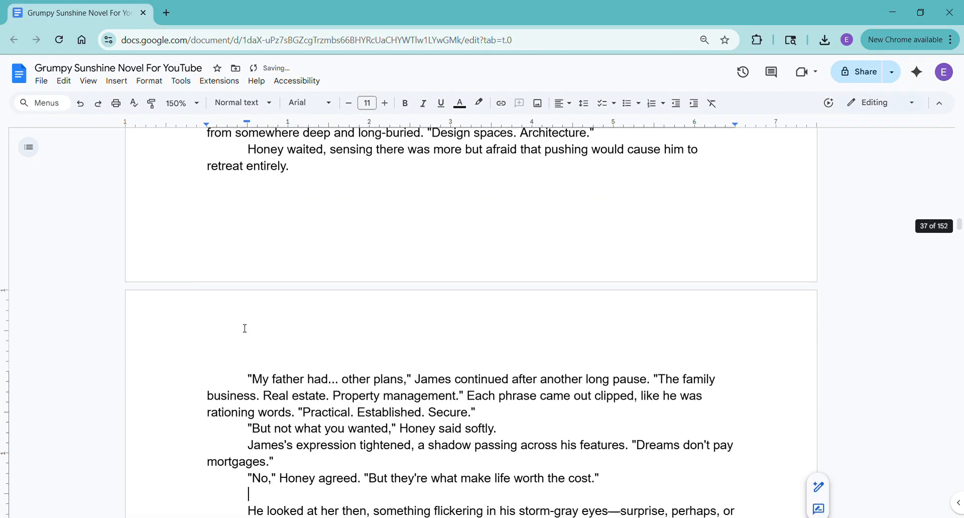
{"action": "key", "text": "Delete"}
Step: Delete the blank lines above the paragraphs starting "Architecture..." and "The admission felt significant"
{"action": "key", "text": "Down"}
{"action": "key", "text": "Down"}
{"action": "key", "text": "Delete"}
{"action": "key", "text": "Down"}
{"action": "key", "text": "Down"}
{"action": "key", "text": "Down"}
{"action": "key", "text": "Down"}
{"action": "key", "text": "Delete"}
Step: Delete the blank lines above the paragraphs starting "Your grandmother kept her dream alive", "Both, probably" and "Sounds like someone else I know"
{"action": "key", "text": "Down"}
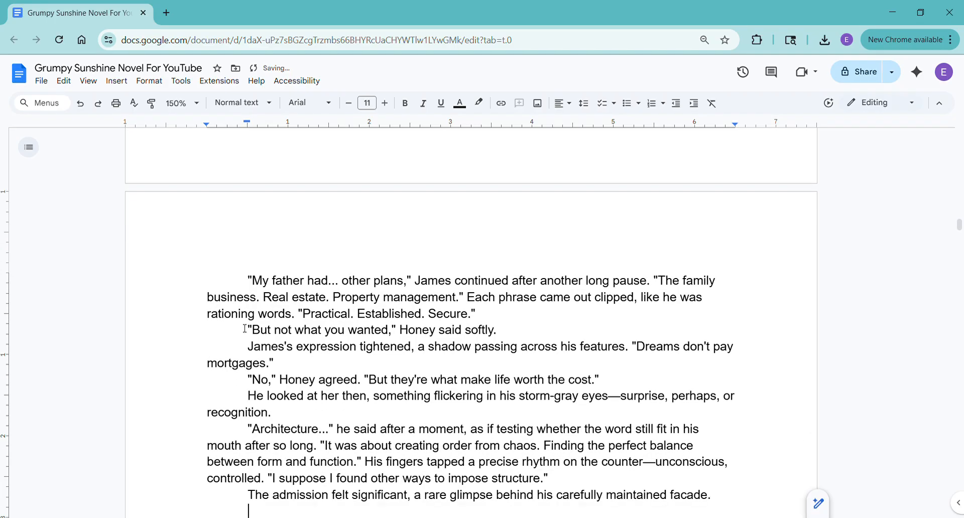
{"action": "key", "text": "Delete"}
{"action": "key", "text": "Down"}
{"action": "key", "text": "Down"}
{"action": "key", "text": "Delete"}
{"action": "key", "text": "Down"}
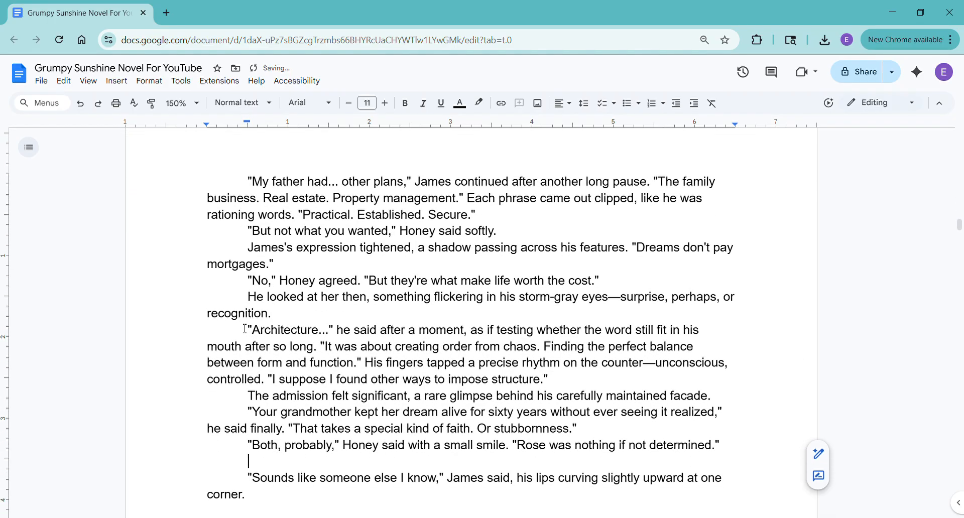
{"action": "key", "text": "Delete"}
Step: Delete the blank lines above the paragraph starting "The moment hung between them", the one about the mechanical sigh, and the laughing "last word" reply
{"action": "key", "text": "Delete"}
{"action": "key", "text": "Down"}
{"action": "key", "text": "Down"}
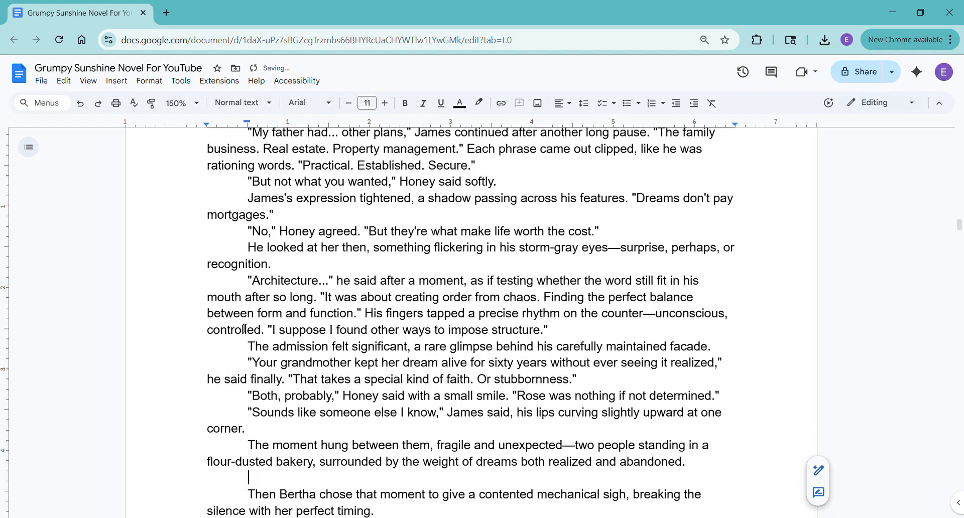
{"action": "key", "text": "BackSpace"}
{"action": "key", "text": "Down"}
{"action": "key", "text": "Down"}
{"action": "key", "text": "Delete"}
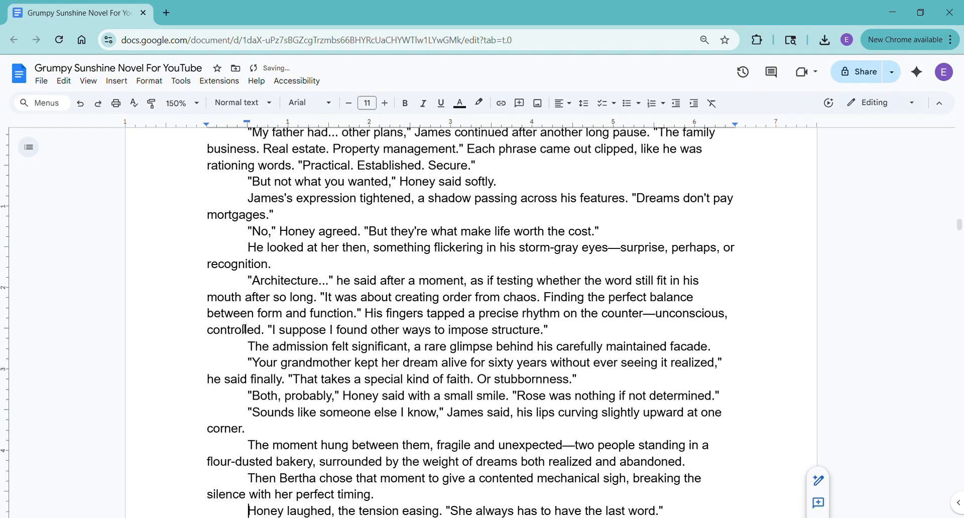
Step: Delete the blank lines above the paragraphs starting "Temperamental equipment usually does", "So it's not just" and "All vintage machinery"
{"action": "key", "text": "Down"}
{"action": "key", "text": "Down"}
{"action": "key", "text": "Delete"}
{"action": "key", "text": "Down"}
{"action": "key", "text": "Down"}
{"action": "key", "text": "Down"}
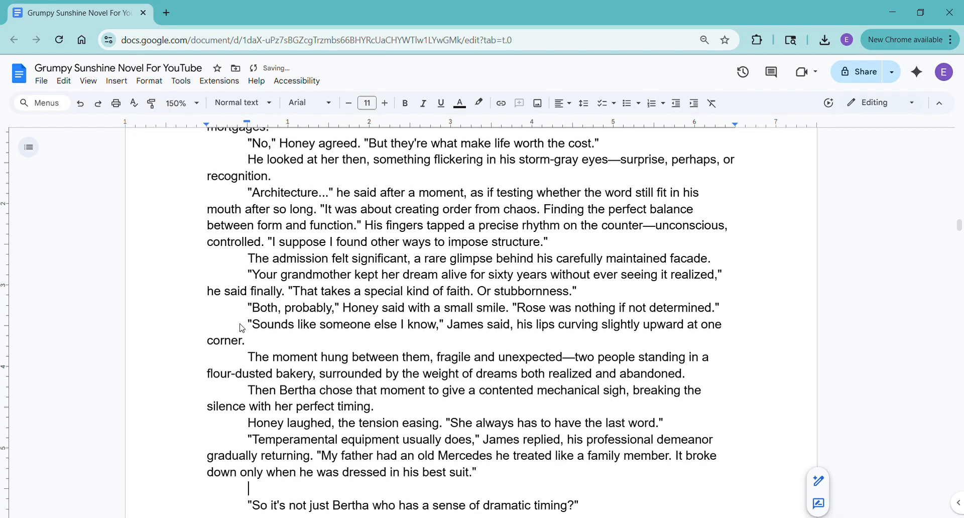
{"action": "key", "text": "Delete"}
{"action": "key", "text": "Down"}
{"action": "key", "text": "Delete"}
Step: Delete the blank lines above the paragraph about the Ribbon Tea Cake, the one about studying the cake, and the one starting "That's a very diplomatic way"
{"action": "key", "text": "Down"}
{"action": "key", "text": "Down"}
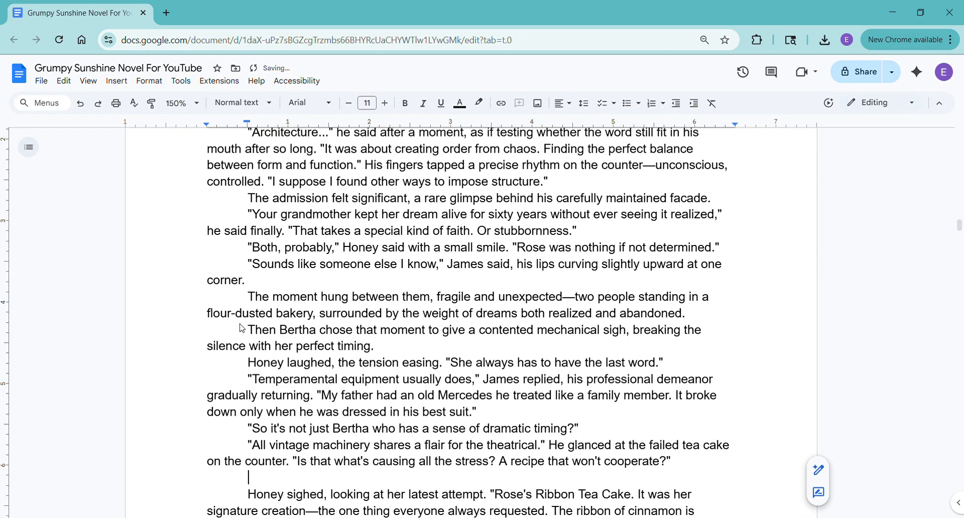
{"action": "key", "text": "Delete"}
{"action": "key", "text": "Down"}
{"action": "key", "text": "Down"}
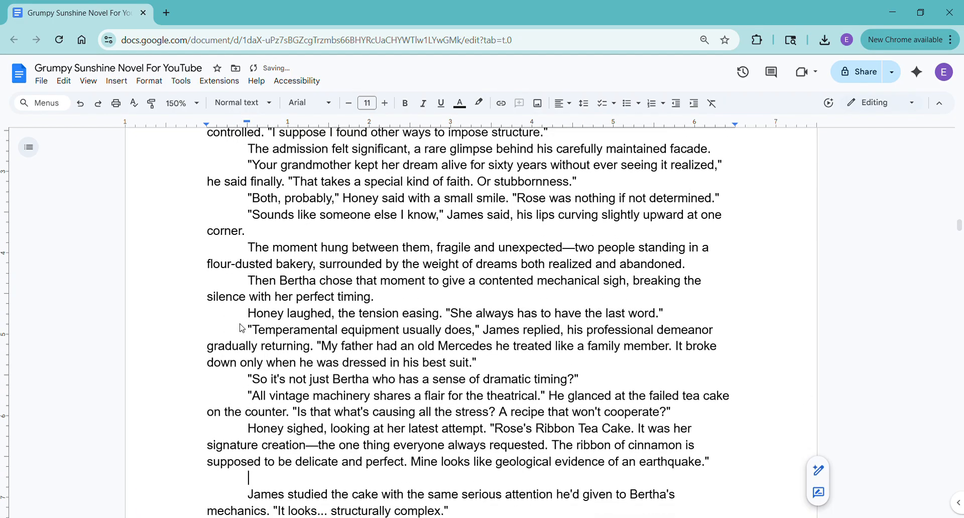
{"action": "key", "text": "Delete"}
{"action": "key", "text": "Down"}
{"action": "key", "text": "Delete"}
Step: Delete the blank lines above the paragraph starting "I was going to say", the one about smiling despite frustration, and the one starting "Maybe that's the point"
{"action": "key", "text": "Down"}
{"action": "key", "text": "Down"}
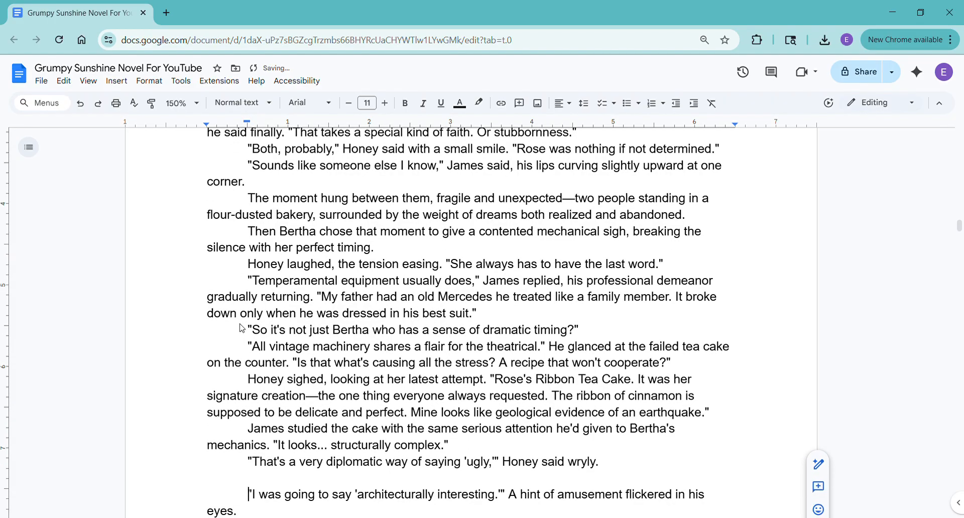
{"action": "key", "text": "Delete"}
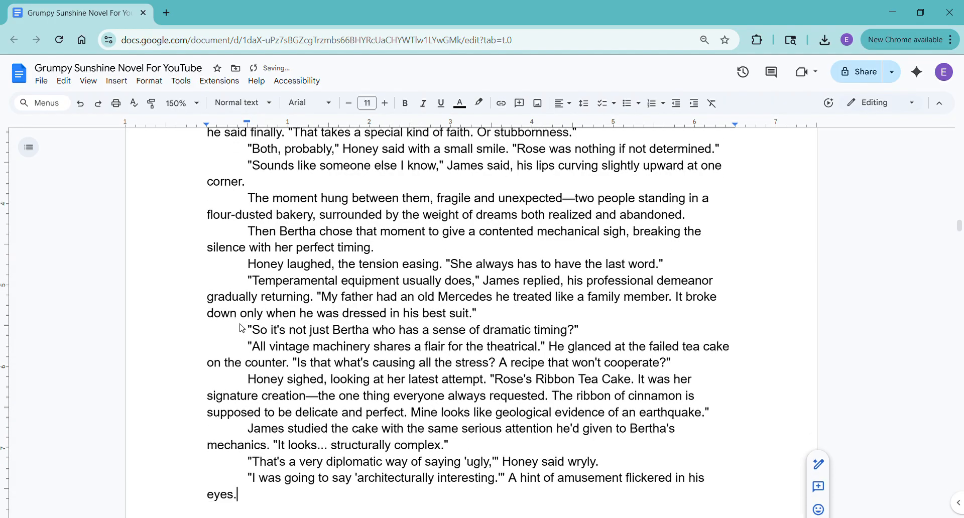
{"action": "key", "text": "Delete"}
{"action": "key", "text": "Down"}
{"action": "key", "text": "Down"}
{"action": "key", "text": "Delete"}
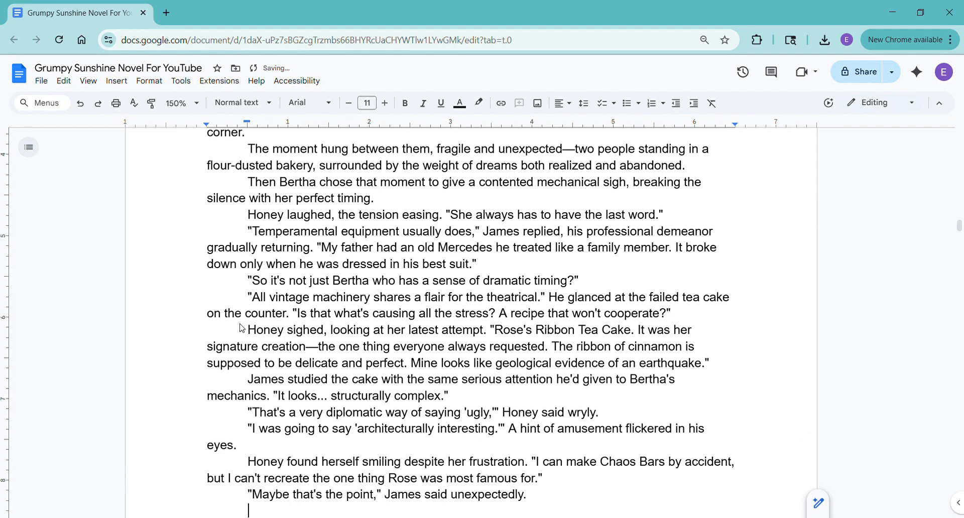
Step: Delete the blank line above the paragraph "What do you mean?" and continue to the following paragraph
{"action": "key", "text": "Down"}
{"action": "key", "text": "BackSpace"}
{"action": "key", "text": "Down"}
{"action": "key", "text": "Down"}
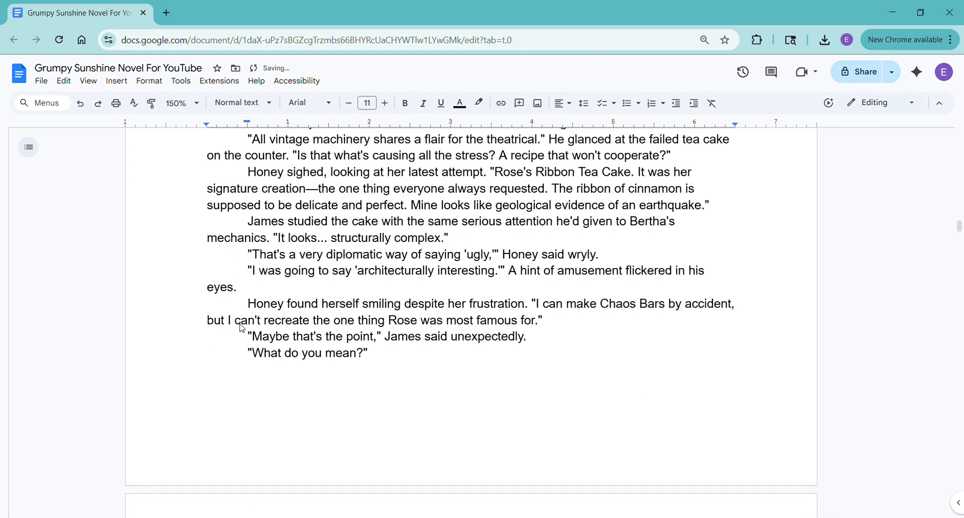
Step: Delete the blank lines above the paragraph starting "Your grandmother had", the one about the simple wisdom of his observation, and "I didn't know her"
{"action": "key", "text": "Down"}
{"action": "key", "text": "BackSpace"}
{"action": "key", "text": "Down"}
{"action": "key", "text": "Down"}
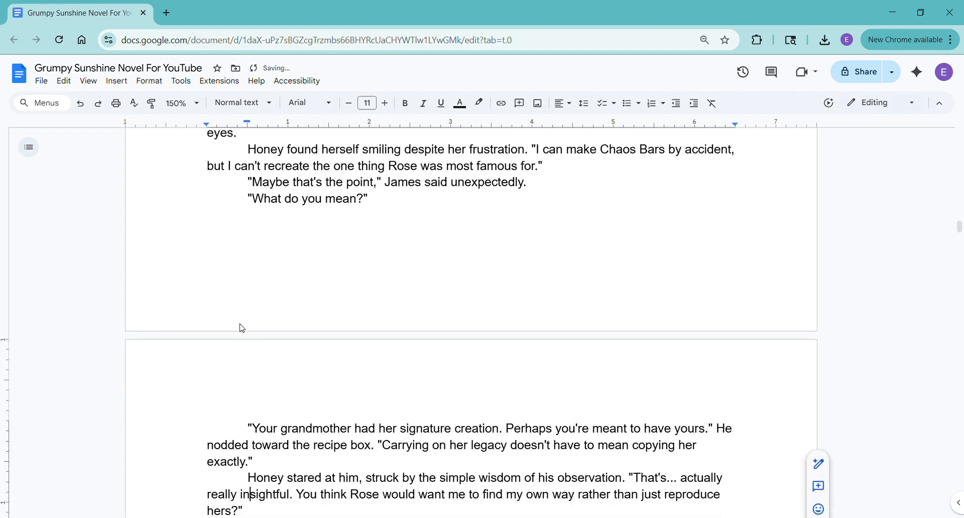
{"action": "key", "text": "Down"}
{"action": "key", "text": "Down"}
{"action": "key", "text": "BackSpace"}
Step: Delete the blank lines above the paragraph starting "The words settled over" and the one about straightening his already-perfect tie
{"action": "key", "text": "Down"}
{"action": "key", "text": "Down"}
{"action": "key", "text": "Down"}
{"action": "key", "text": "Down"}
{"action": "key", "text": "BackSpace"}
{"action": "key", "text": "Down"}
{"action": "key", "text": "Down"}
{"action": "key", "text": "Down"}
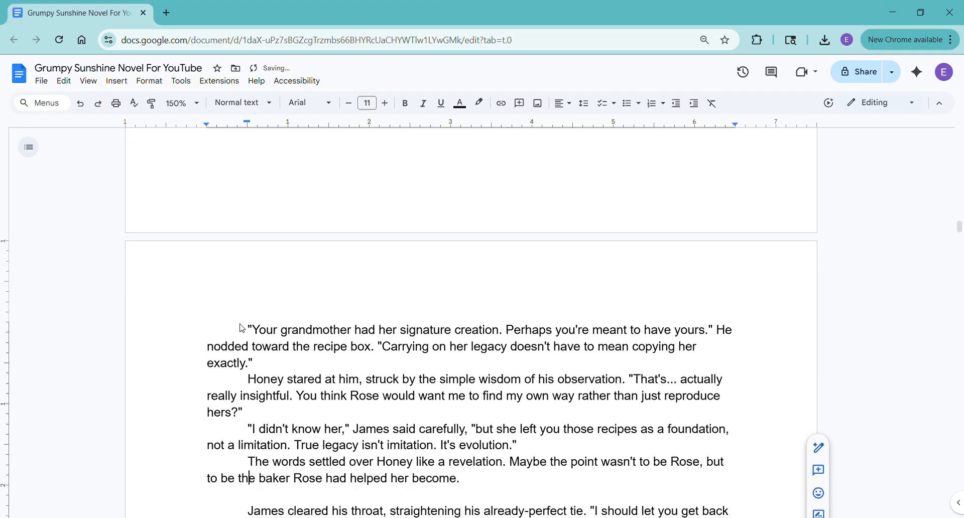
{"action": "key", "text": "BackSpace"}
Step: Delete the blank lines above the paragraphs starting "Right,", "About that," and "You did what?"
{"action": "key", "text": "Down"}
{"action": "key", "text": "Down"}
{"action": "key", "text": "Delete"}
{"action": "key", "text": "Down"}
{"action": "key", "text": "Down"}
{"action": "key", "text": "Delete"}
{"action": "key", "text": "Down"}
{"action": "key", "text": "Down"}
{"action": "key", "text": "Down"}
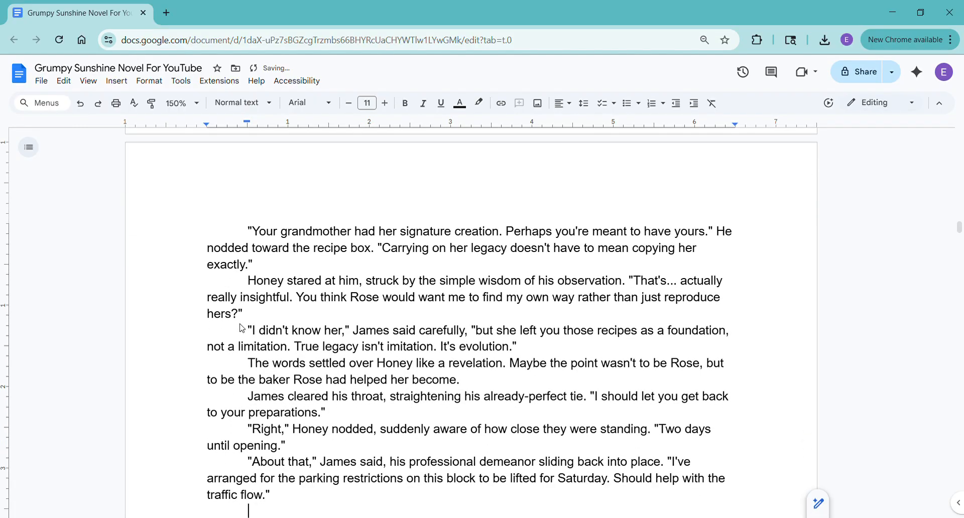
{"action": "key", "text": "Delete"}
Step: Delete the blank lines above the paragraphs starting "It's a simple matter", "It was so clearly not standard procedure" and "Well, thank you"
{"action": "key", "text": "Down"}
{"action": "key", "text": "Down"}
{"action": "key", "text": "BackSpace"}
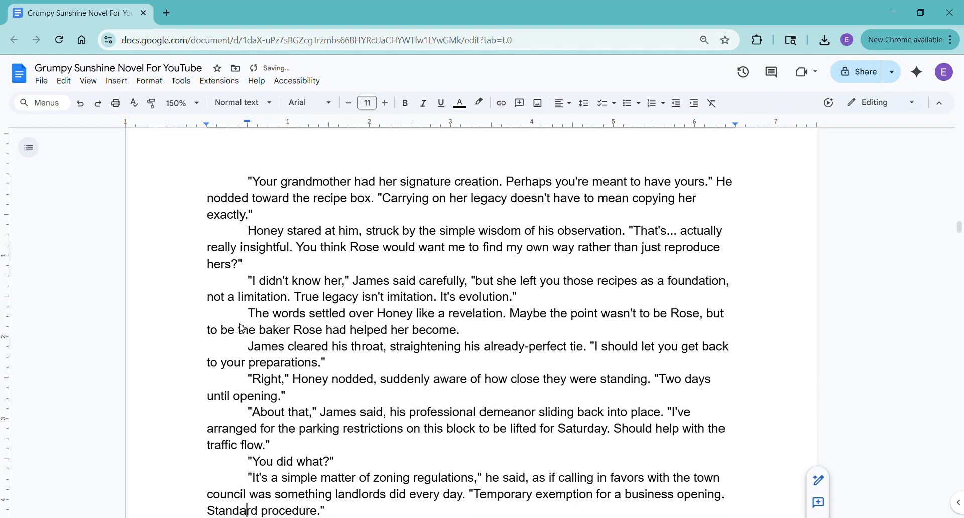
{"action": "key", "text": "Down"}
{"action": "key", "text": "Delete"}
{"action": "key", "text": "Down"}
{"action": "key", "text": "Down"}
{"action": "key", "text": "Delete"}
Step: Delete the blank lines above the paragraph about the success of the tenants and those starting "Of course," and "He moved toward the door"
{"action": "key", "text": "Down"}
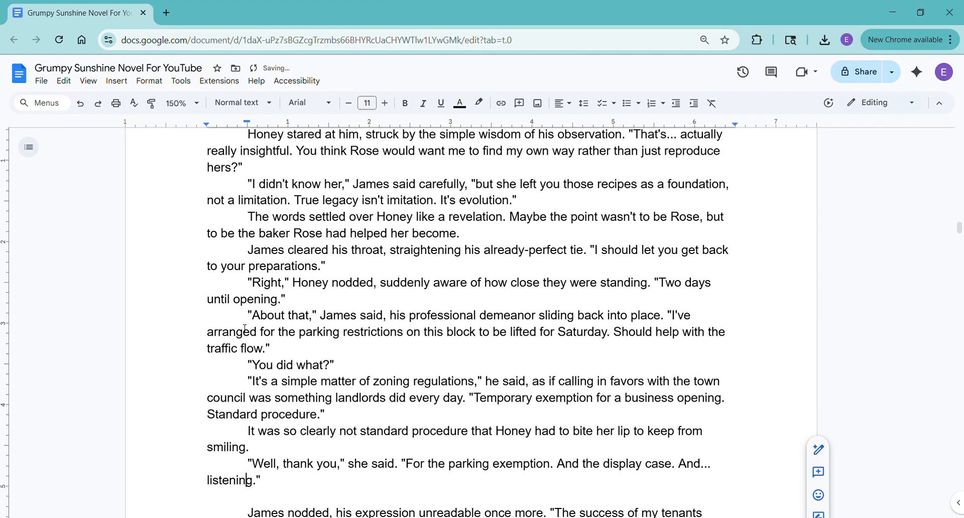
{"action": "key", "text": "Down"}
{"action": "key", "text": "Delete"}
{"action": "key", "text": "Down"}
{"action": "key", "text": "Down"}
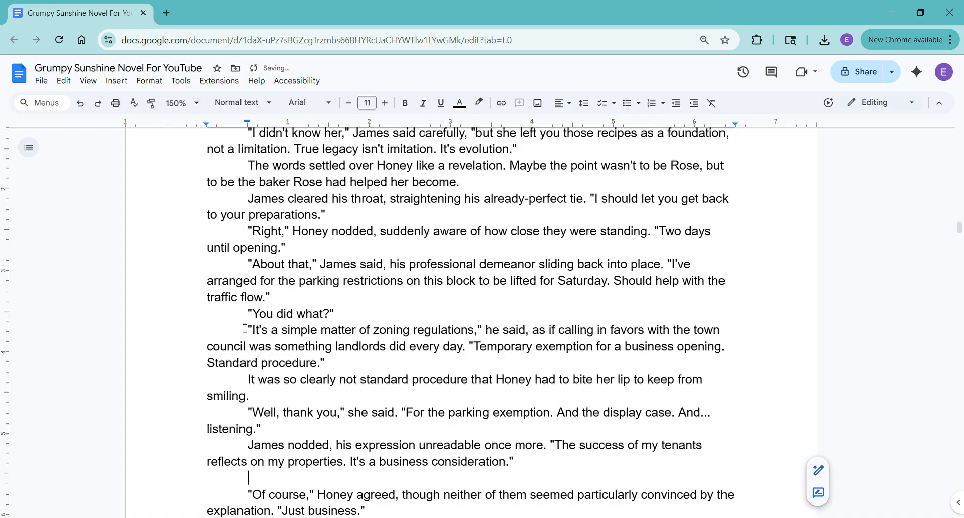
{"action": "key", "text": "Delete"}
{"action": "key", "text": "Down"}
{"action": "key", "text": "Delete"}
Step: Delete the blank lines above "Yes?", the paragraph starting "Your grandmother's dream", and the one about the door closing softly behind him
{"action": "key", "text": "Down"}
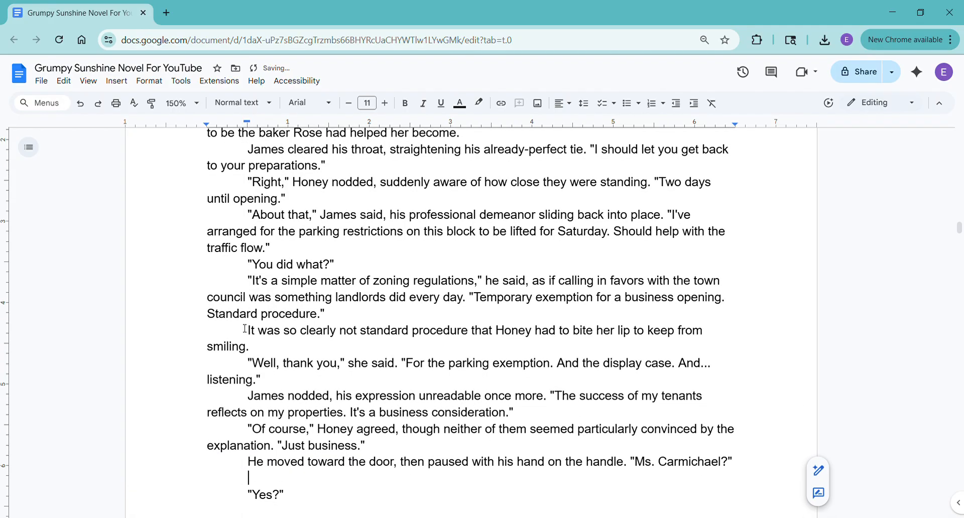
{"action": "key", "text": "Delete"}
{"action": "key", "text": "Down"}
{"action": "key", "text": "Delete"}
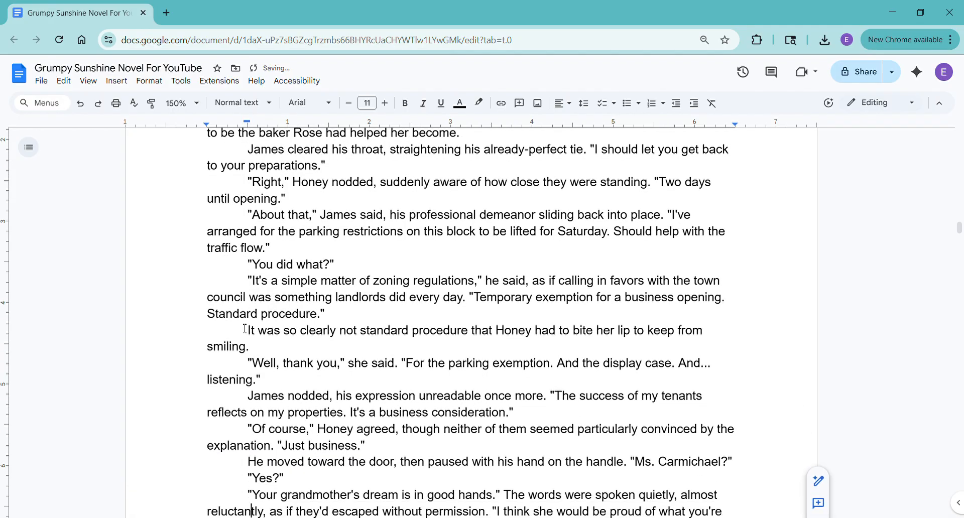
{"action": "key", "text": "Down"}
{"action": "key", "text": "Down"}
{"action": "key", "text": "Down"}
{"action": "key", "text": "Delete"}
Step: Delete the blank lines above the paragraphs starting "She stood in the morning sunlight" and "I hope you're watching"
{"action": "key", "text": "Down"}
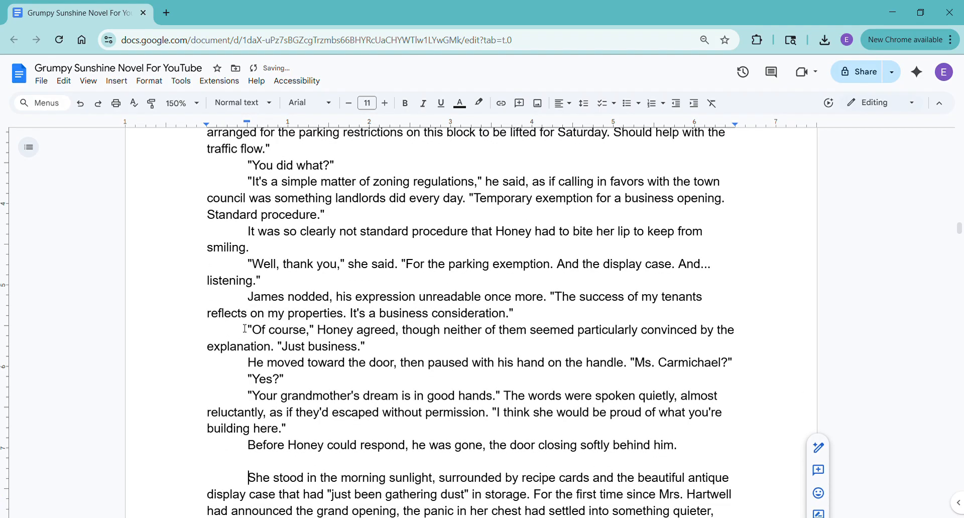
{"action": "key", "text": "Delete"}
{"action": "key", "text": "Down"}
{"action": "key", "text": "Down"}
{"action": "key", "text": "Down"}
{"action": "key", "text": "Down"}
{"action": "key", "text": "Delete"}
Step: Delete the blank lines above the closing paragraph about contented agreement and above the Chapter 7 heading
{"action": "key", "text": "Down"}
{"action": "key", "text": "Down"}
{"action": "key", "text": "Down"}
{"action": "key", "text": "Delete"}
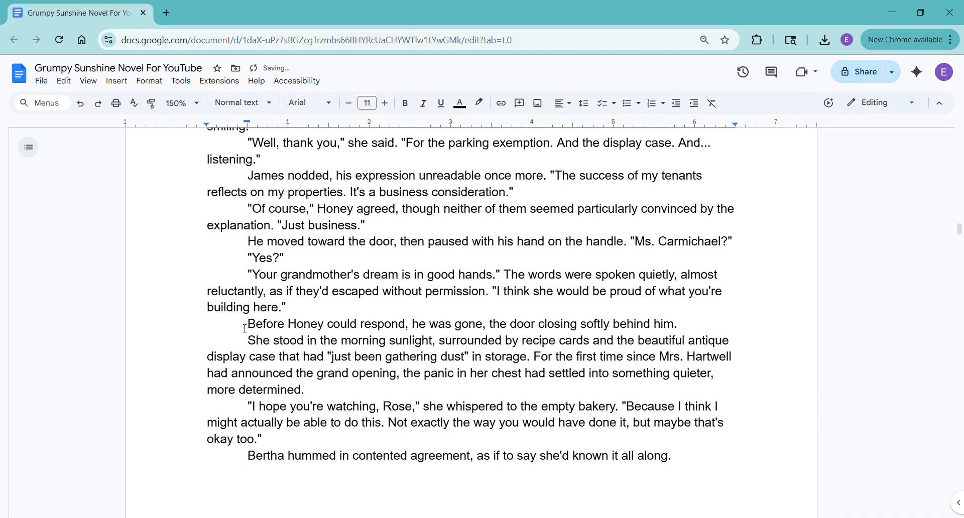
{"action": "key", "text": "Down"}
{"action": "key", "text": "Down"}
{"action": "key", "text": "Delete"}
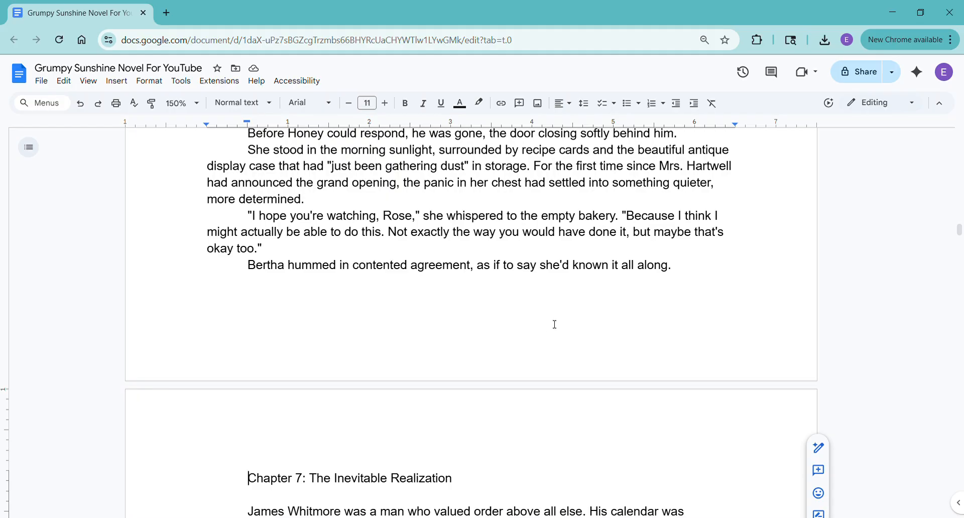
Step: Check the manuscript's word count and close the statistics
{"action": "key", "text": "ctrl+shift+c"}
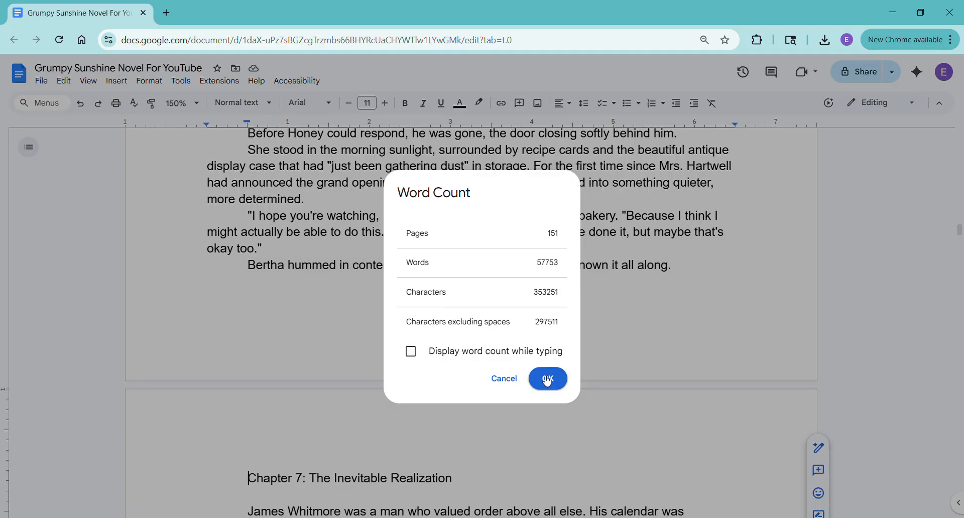
{"action": "left_click", "coordinate": [547, 380]}
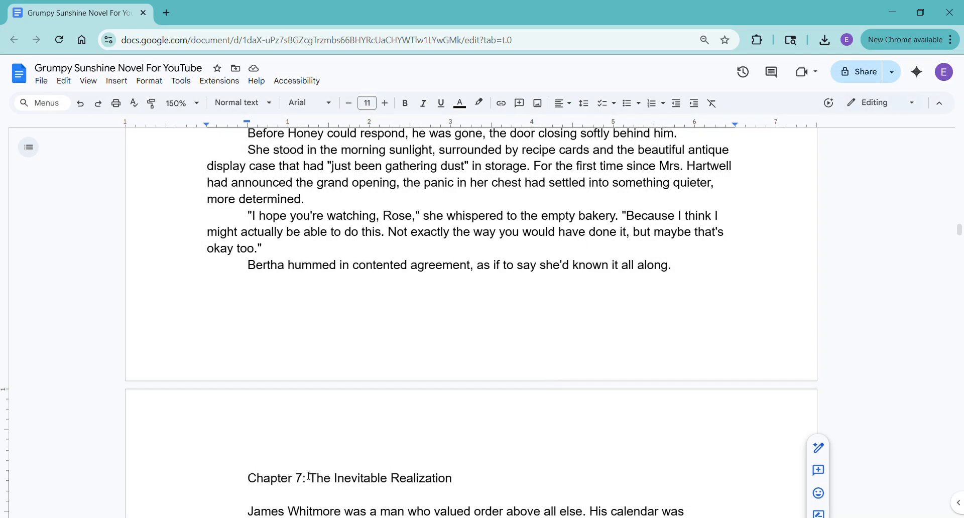